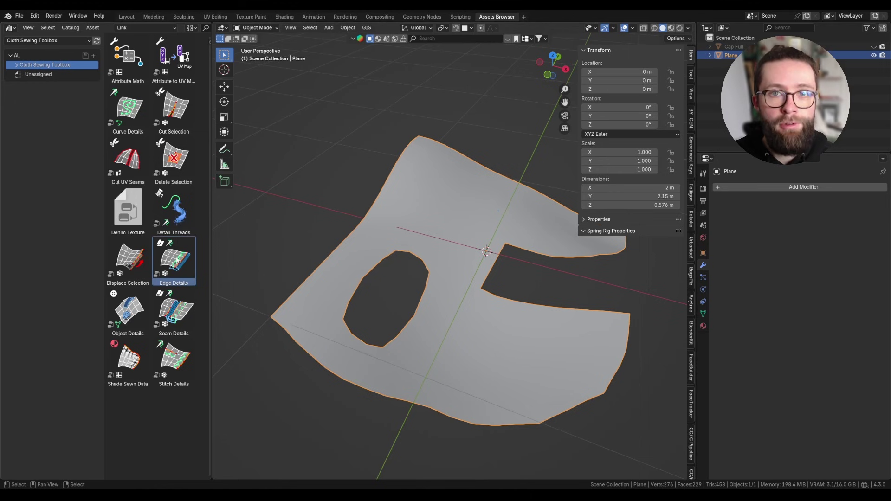
Add the Edge Details asset from the Cloth Sewing Toolbox library to the cloth plane.
drag(177, 261, 429, 217)
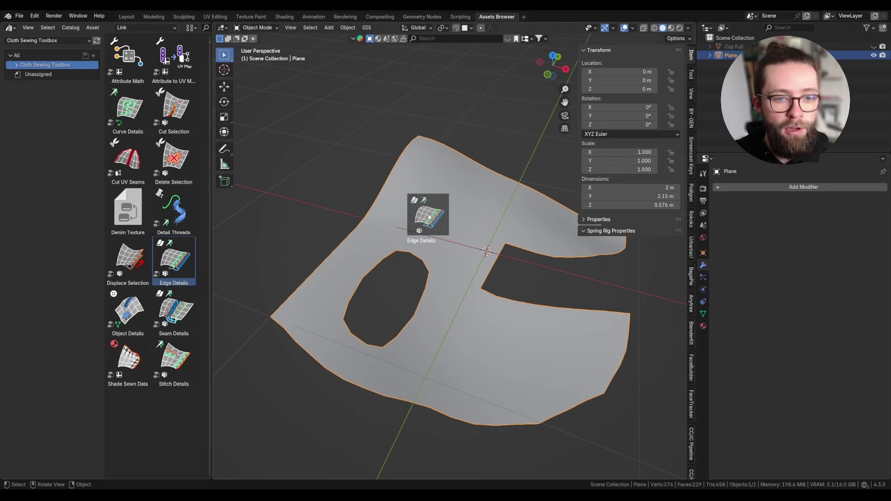
drag(430, 217, 430, 218)
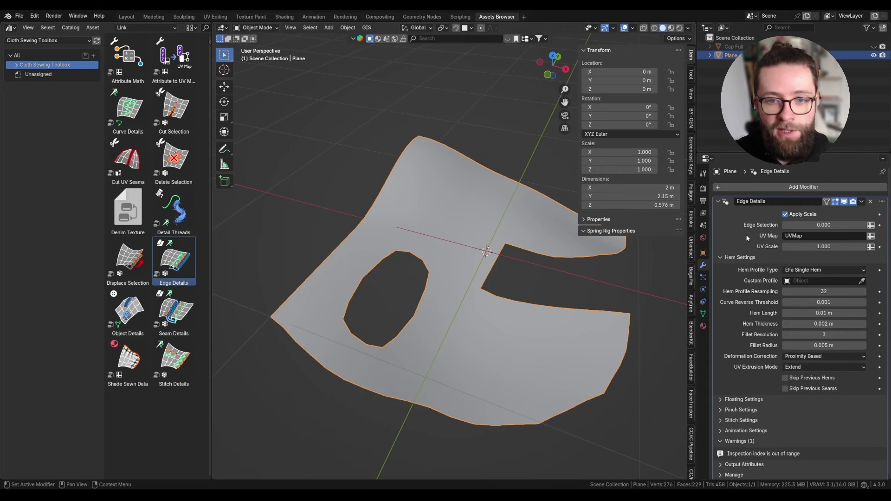
scroll(746, 236, down, 1)
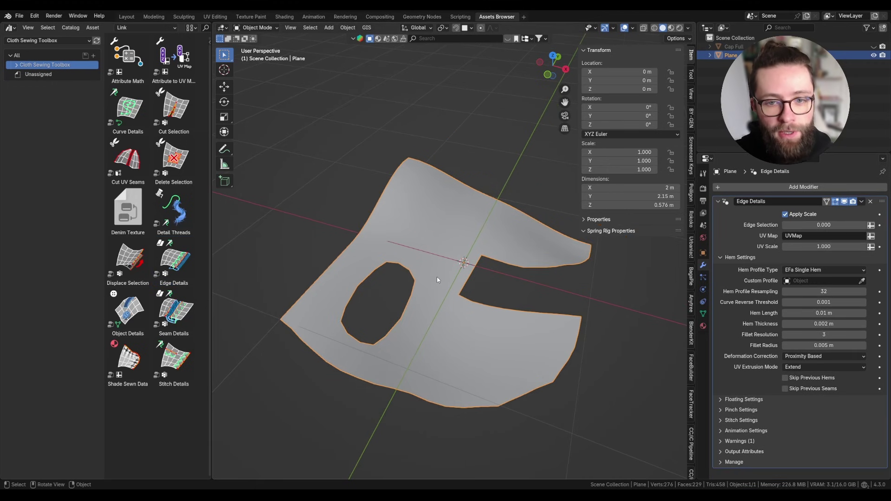
In Edit Mode with vertex selection, select the plane's curved front boundary edge together with the edge loop around the oval hole.
key(Tab)
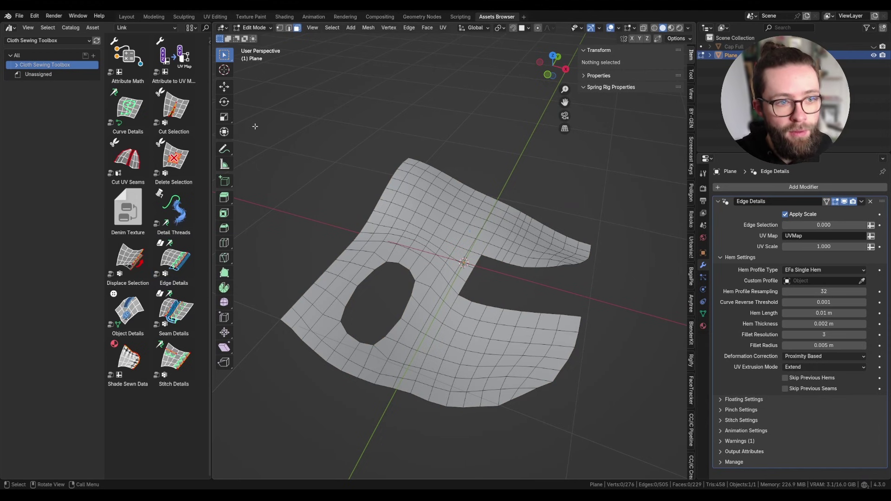
key(1)
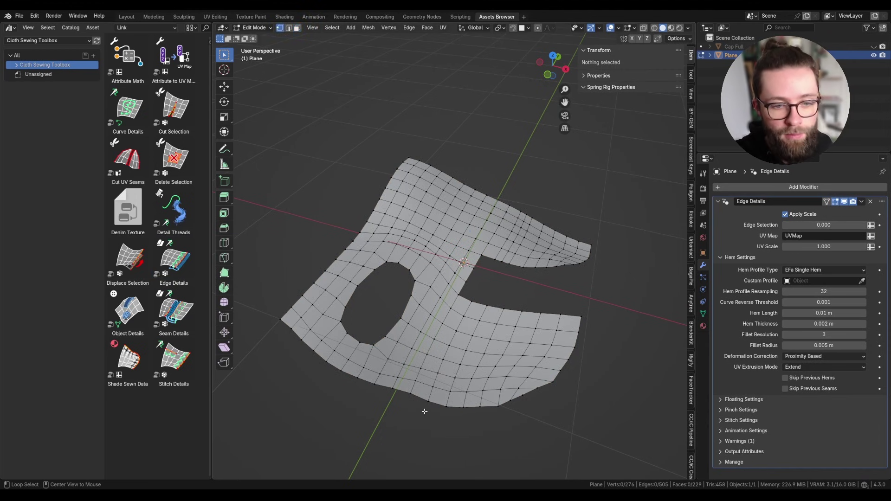
alt+click(546, 390)
alt+shift+click(412, 320)
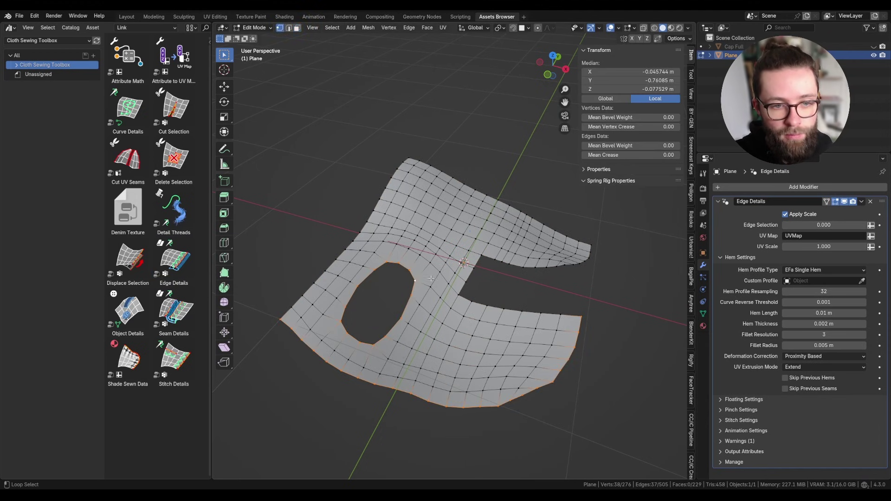
Create a vertex group for the selected boundary vertices and name it Hems.
click(703, 314)
click(879, 214)
double_click(742, 234)
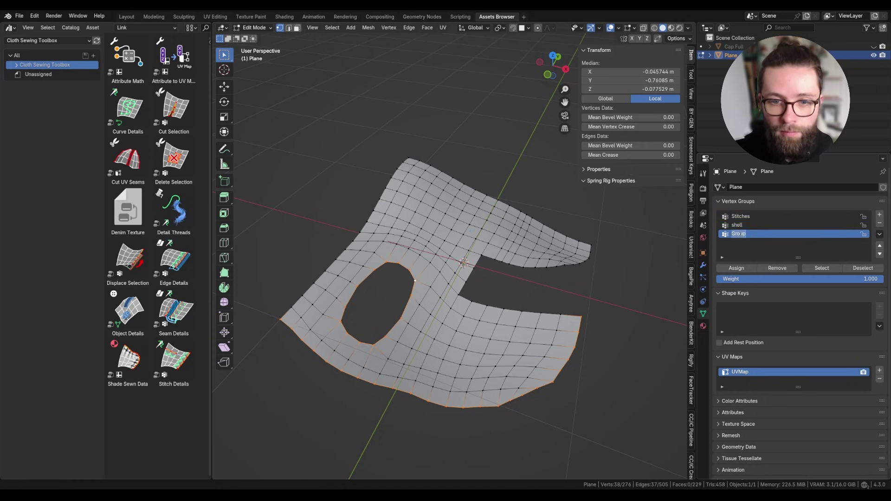
text(Hems)
key(Return)
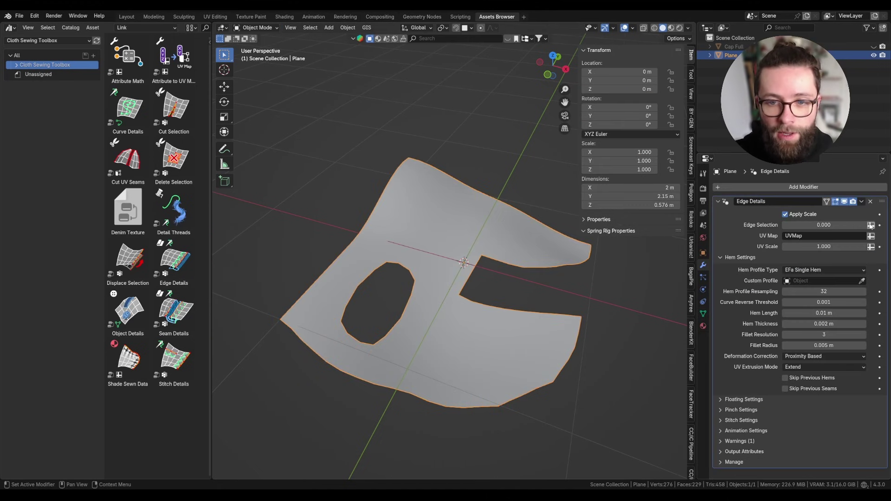
Use the Hems vertex group as the Edge Selection attribute of the Edge Details modifier and check the generated hem.
click(872, 227)
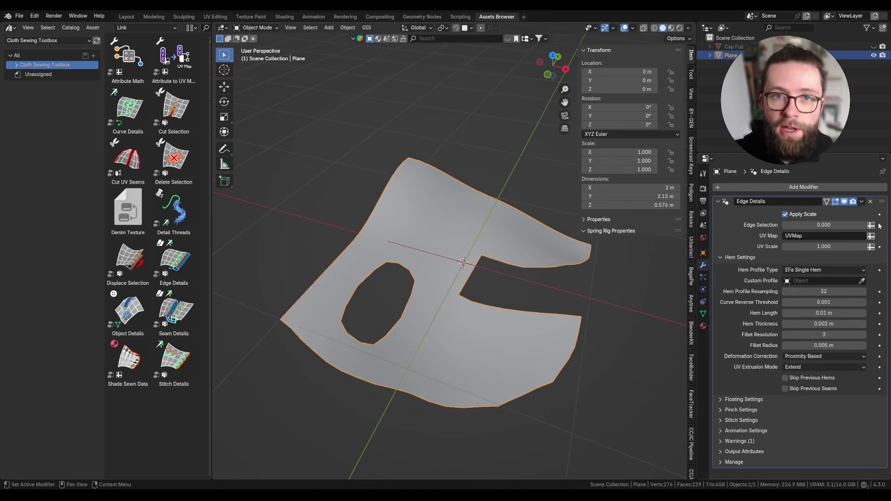
click(826, 225)
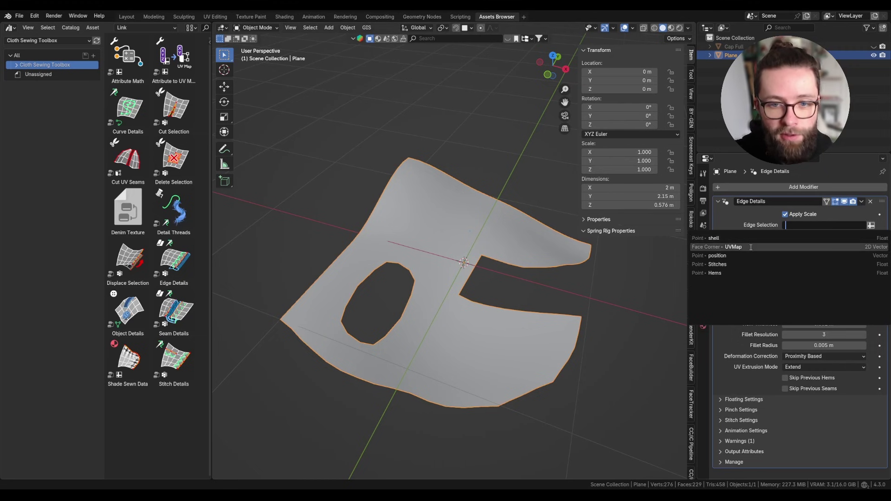
click(747, 266)
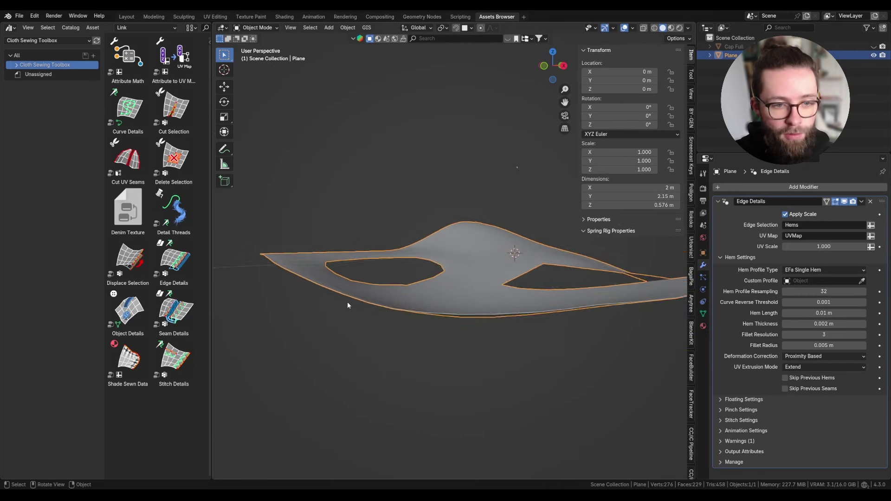
scroll(353, 300, up, 3)
scroll(381, 293, up, 4)
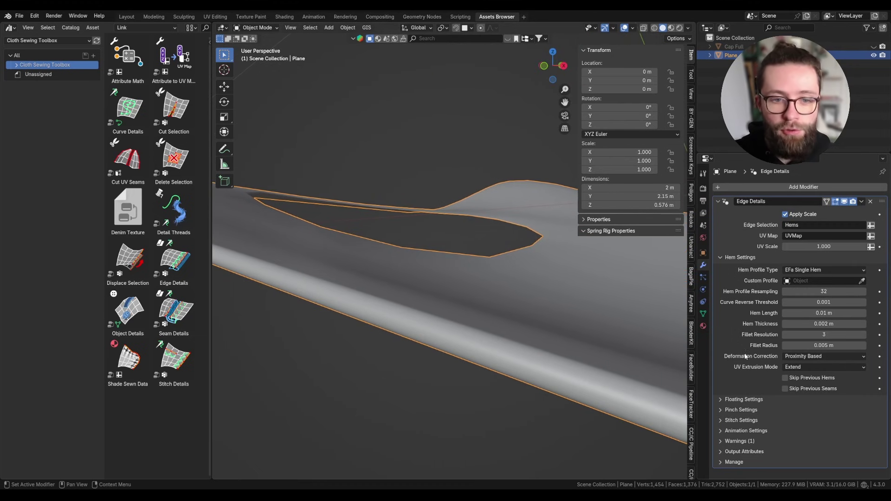
Scale the plane object uniformly to 0.1 and frame it in the viewport.
scroll(457, 358, down, 5)
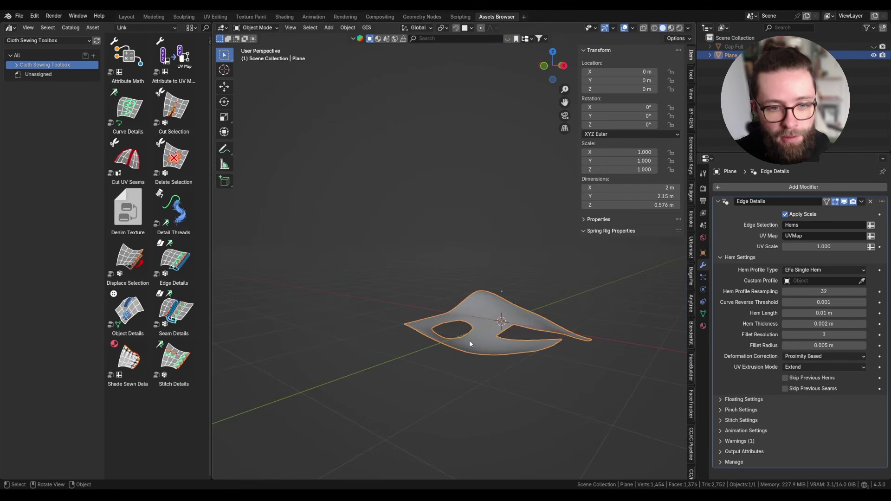
middle_drag(467, 342, 527, 318)
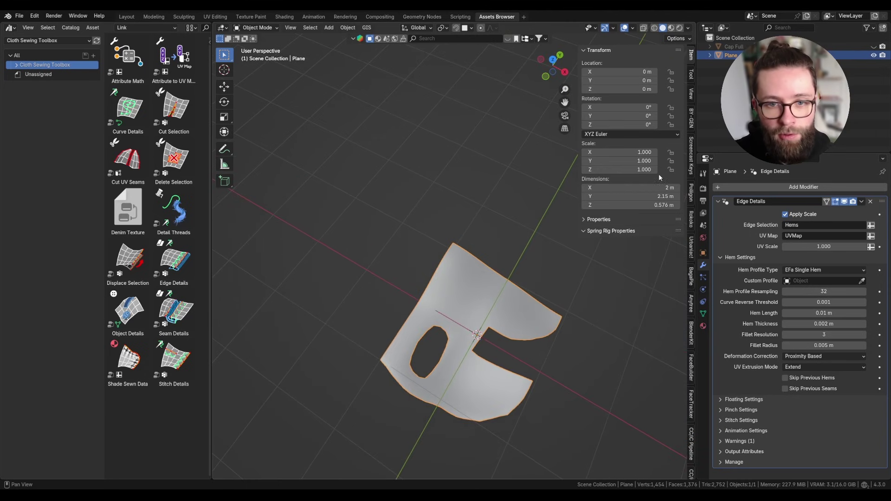
middle_drag(480, 378, 608, 364)
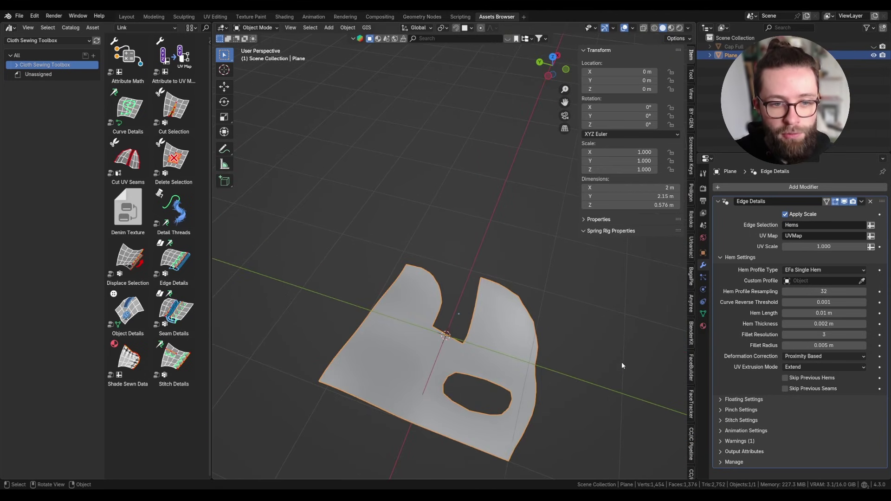
text(s.1)
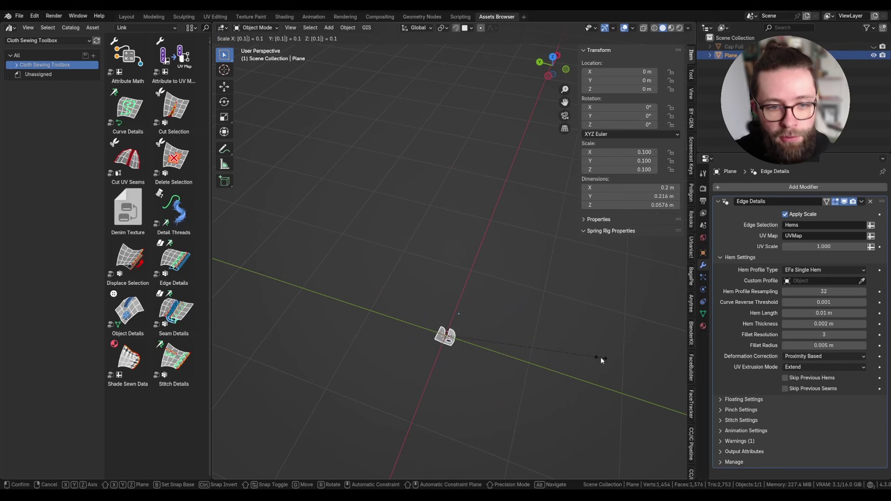
key(Return)
key(KP_Decimal)
middle_drag(511, 332, 461, 290)
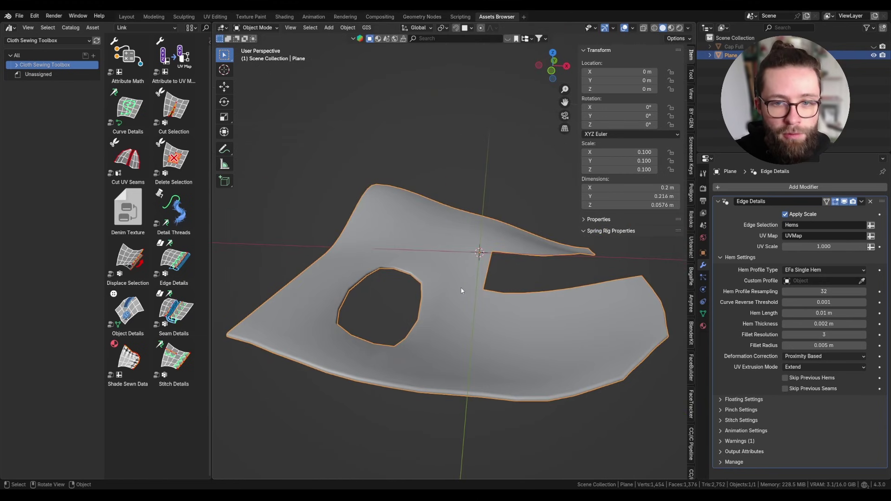
Try disabling Apply Scale in Edge Details and applying the plane's object scale instead, and undo these changes.
click(784, 214)
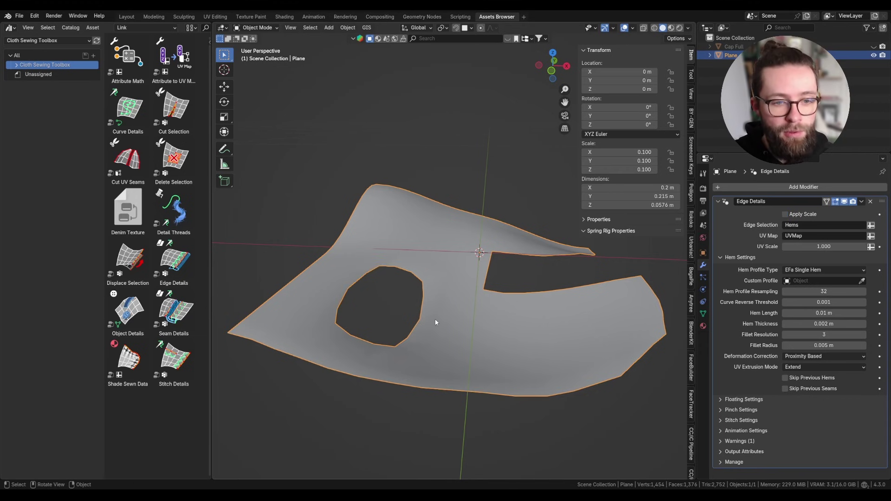
key(ctrl+a)
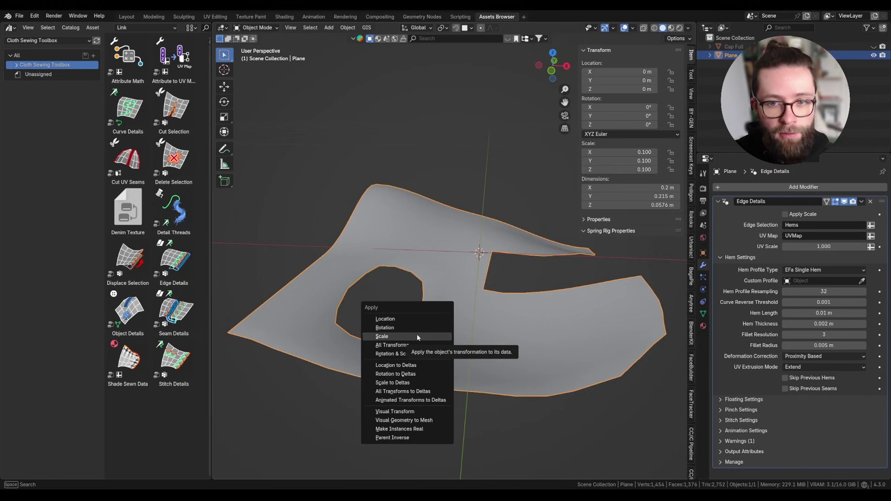
click(416, 333)
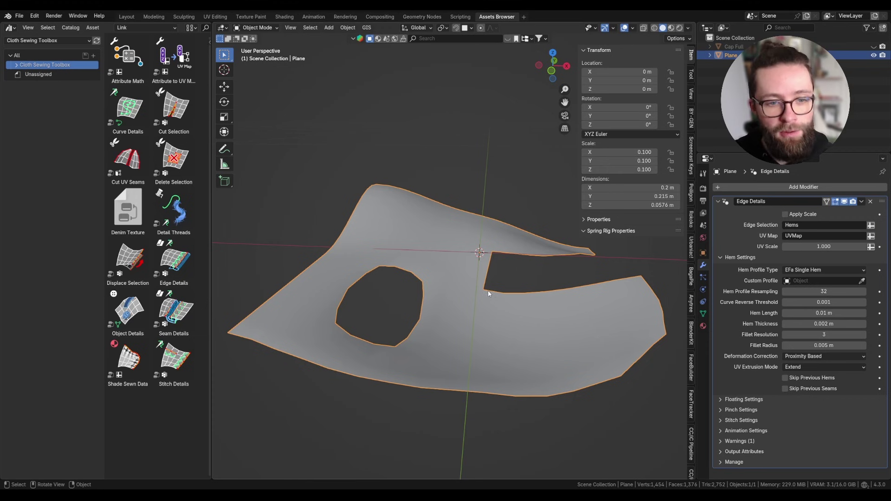
key(ctrl+a)
click(467, 330)
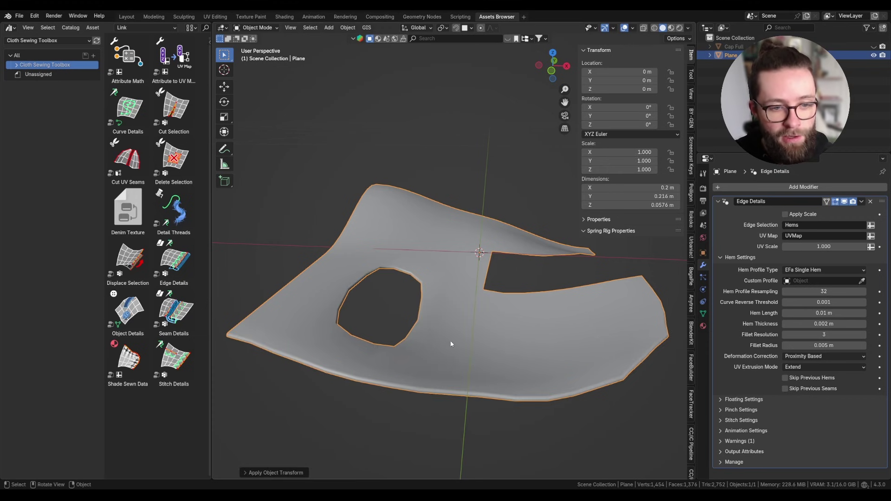
key(ctrl+z)
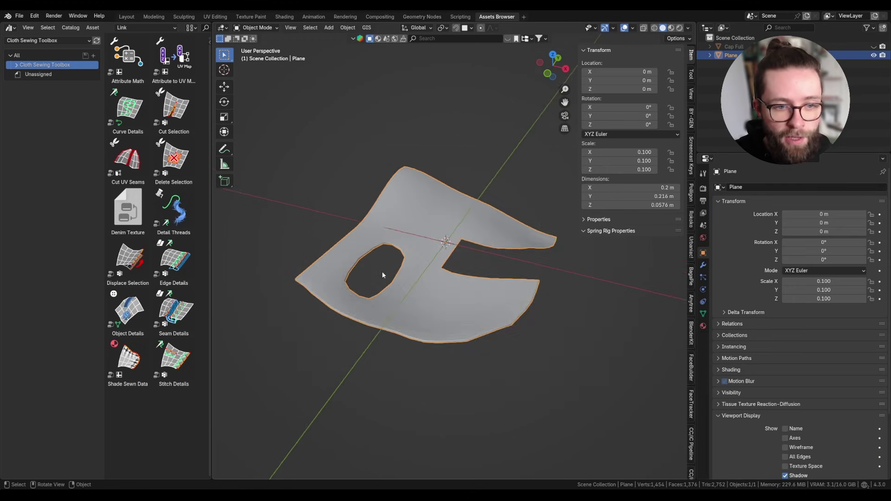
Enable the wireframe overlay in the plane's viewport display settings.
middle_drag(383, 273, 563, 358)
scroll(830, 402, down, 3)
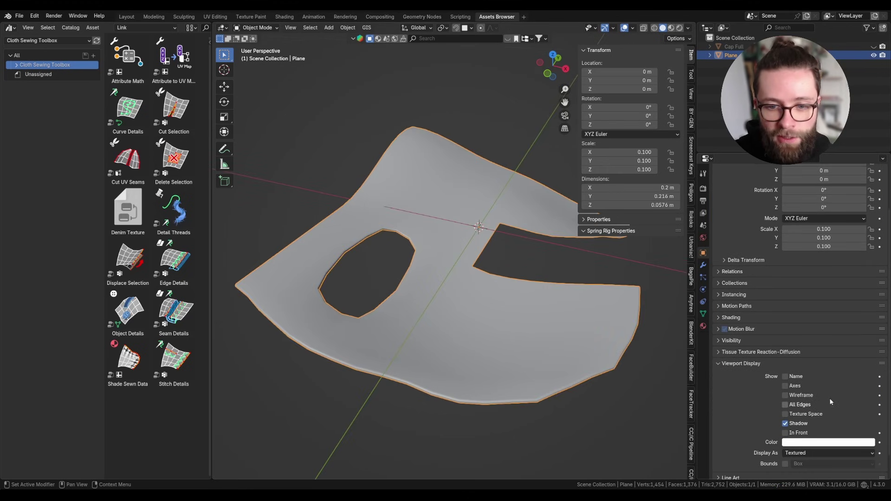
click(790, 397)
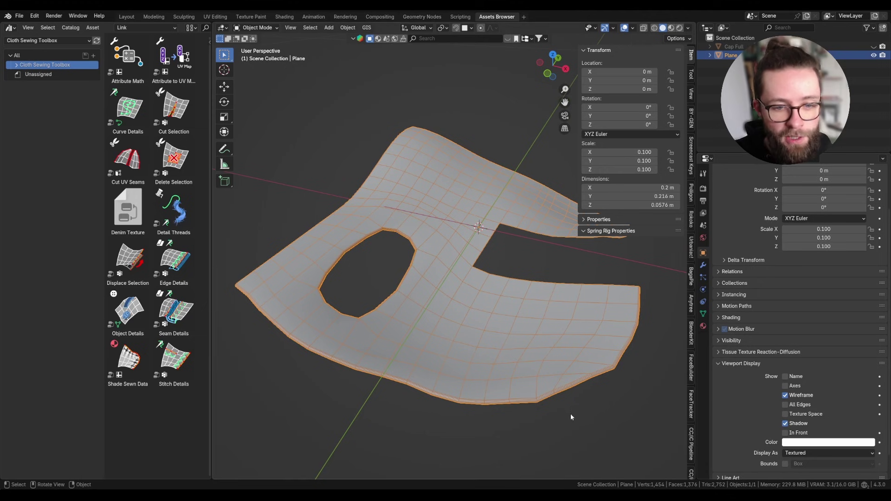
Add a Subdivision Surface modifier to the plane and place it above Edge Details in the modifier stack.
scroll(532, 414, up, 4)
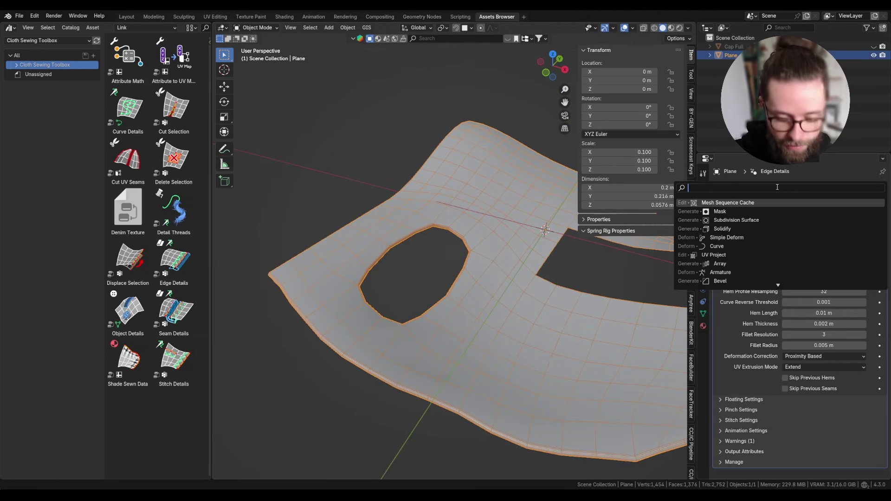
text(sub)
key(Return)
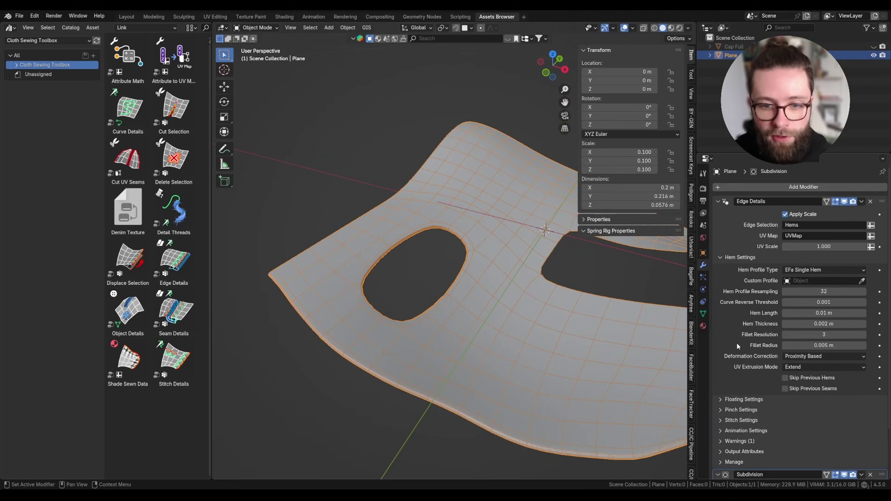
scroll(737, 344, down, 3)
click(717, 417)
drag(881, 473, 858, 193)
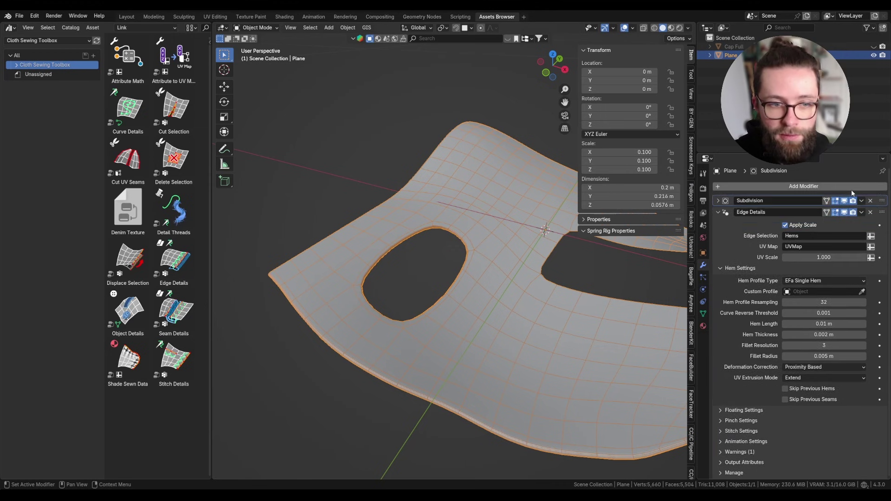
Set the Subdivision modifier's Boundary Smooth option to Keep Corners, and deselect the plane to view the mesh.
click(718, 201)
click(812, 313)
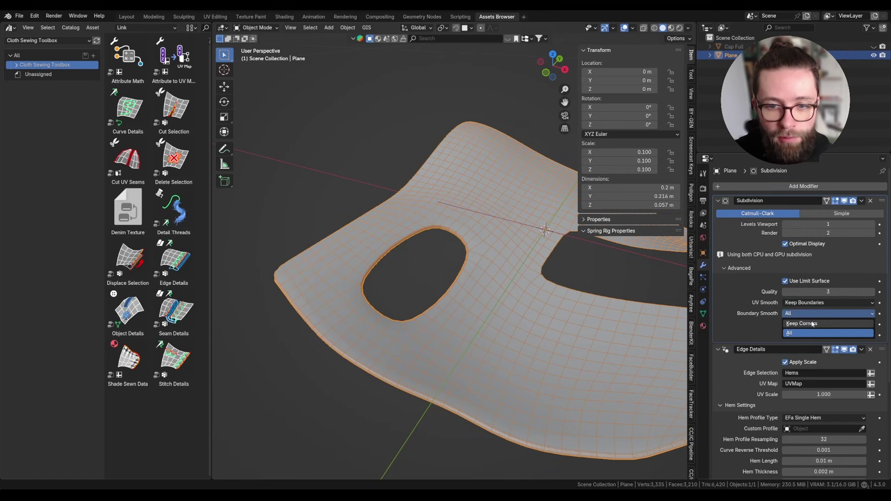
click(812, 324)
click(290, 346)
middle_drag(290, 346, 311, 293)
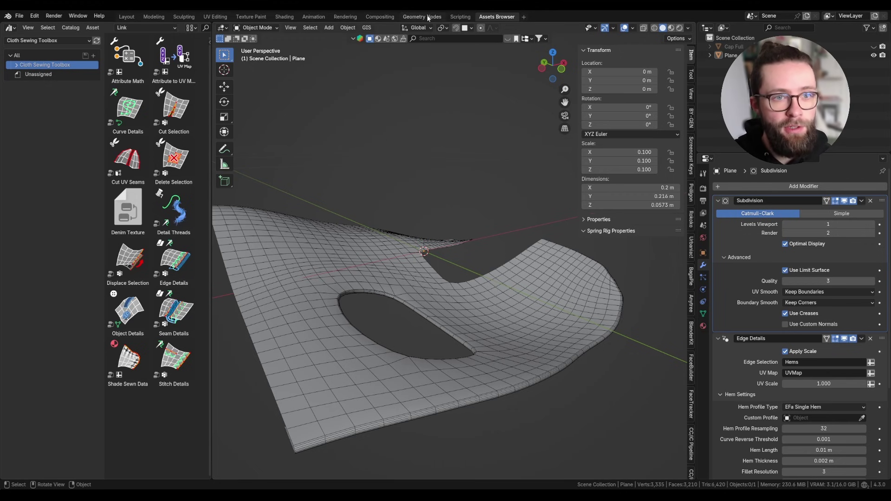
Show the plane's complete UV layout in the UV Editing workspace and examine the UV Map attribute field of Edge Details.
click(216, 17)
key(a)
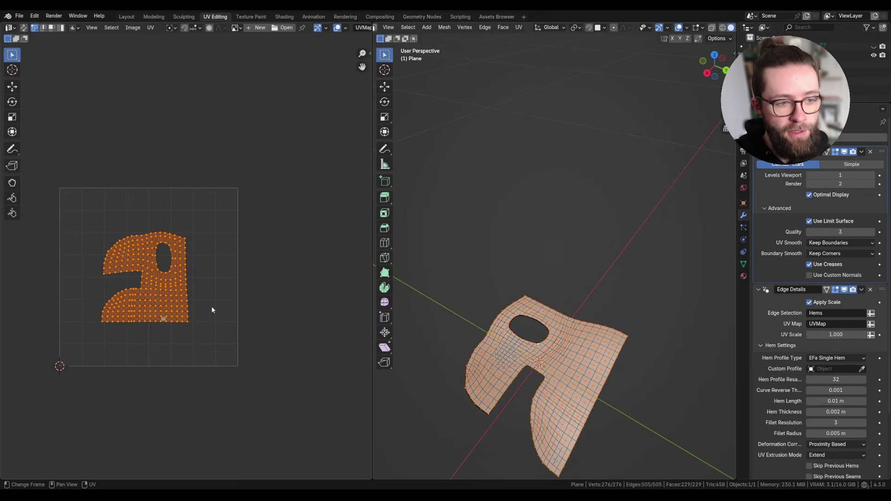
mouse_move(547, 297)
middle_down()
mouse_move(541, 290)
mouse_move(579, 266)
mouse_move(556, 224)
mouse_move(538, 290)
middle_up()
scroll(538, 264, up, 2)
shift+middle_drag(540, 256, 575, 291)
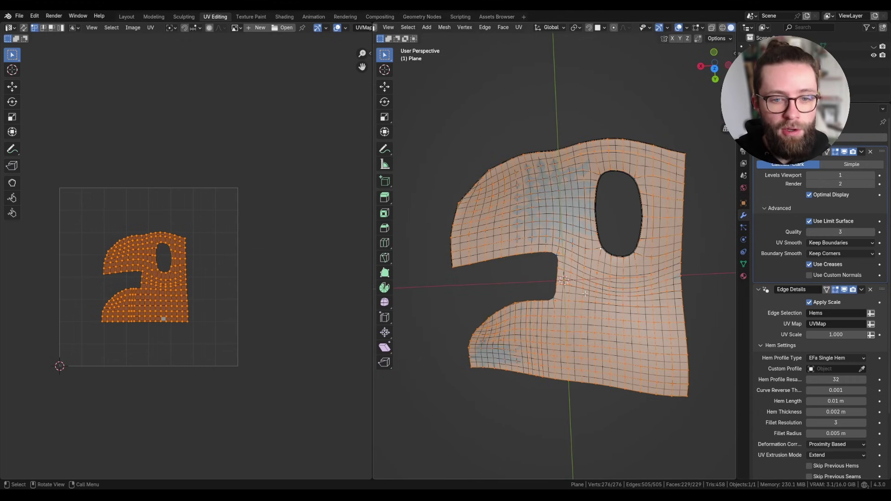
scroll(783, 308, down, 4)
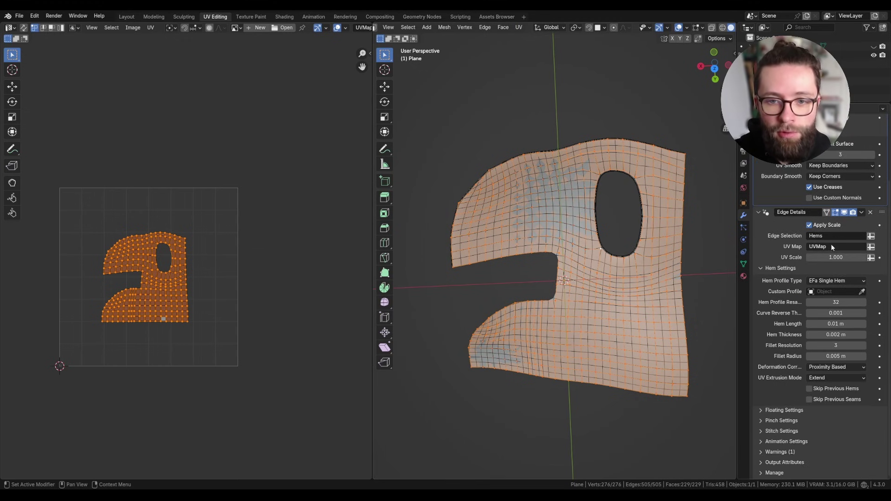
click(844, 246)
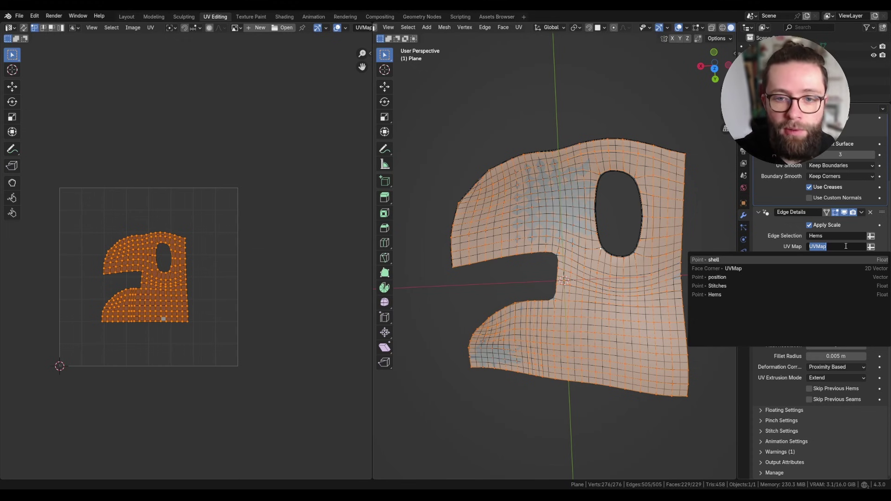
text(uvu)
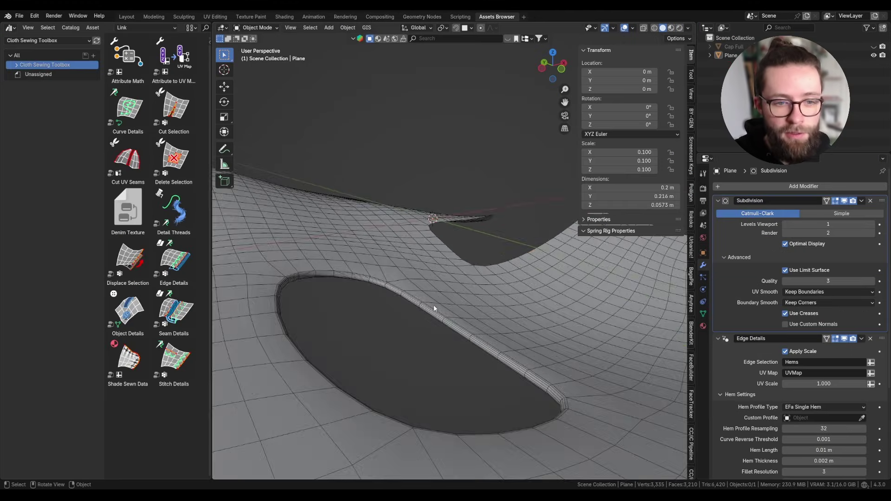
Select the plane, clear the UV Map field of Edge Details, and inspect the hem around the hole from several angles.
click(457, 314)
scroll(808, 372, down, 3)
scroll(808, 372, down, 1)
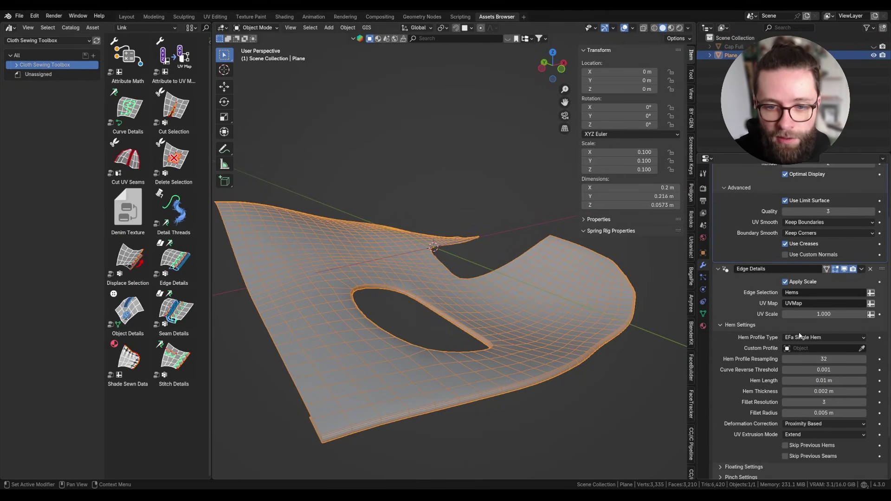
click(814, 303)
key(BackSpace)
key(Return)
middle_drag(430, 195, 423, 147)
scroll(422, 147, up, 2)
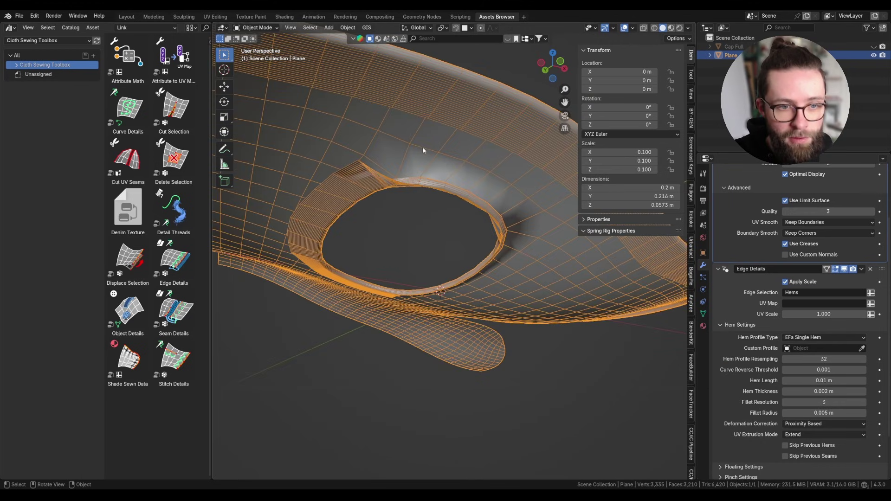
middle_drag(435, 204, 449, 206)
scroll(449, 207, down, 2)
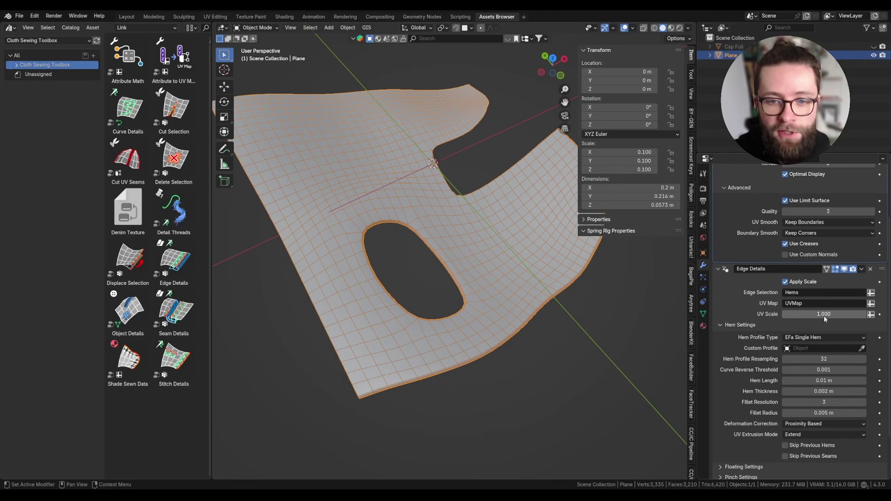
Review the plane's UV layout in the UV Editing workspace and set the Edge Details UV Scale to 0.2/0.5.
scroll(334, 218, down, 3)
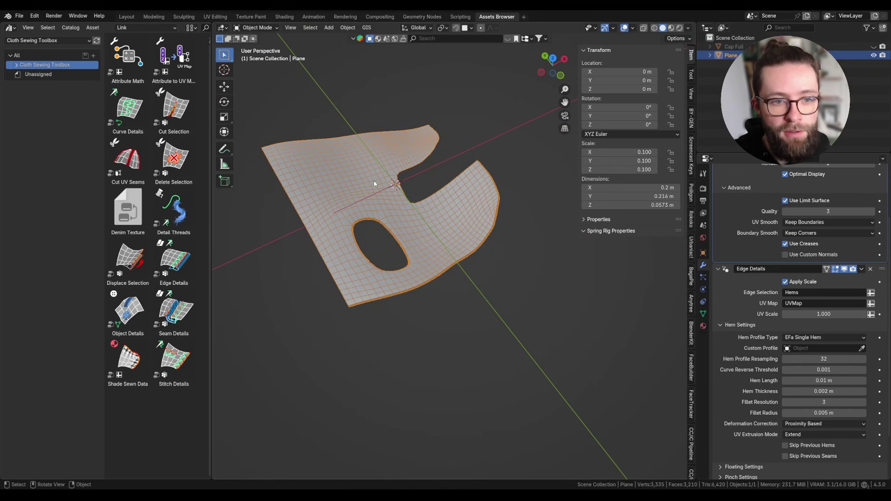
middle_drag(374, 184, 436, 188)
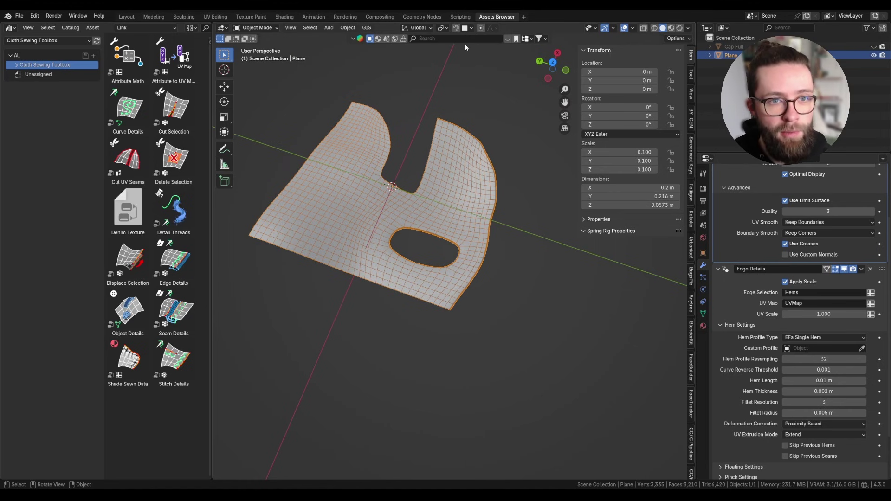
click(215, 17)
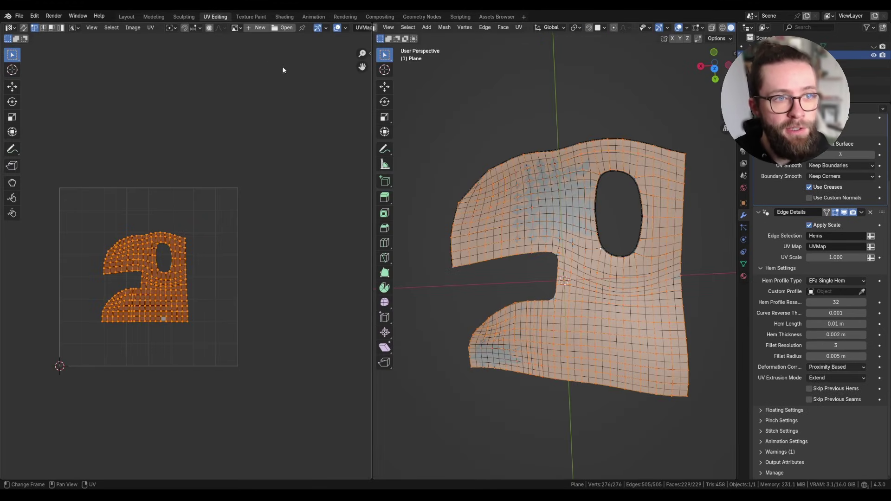
scroll(119, 292, up, 3)
scroll(185, 287, down, 4)
scroll(118, 240, up, 2)
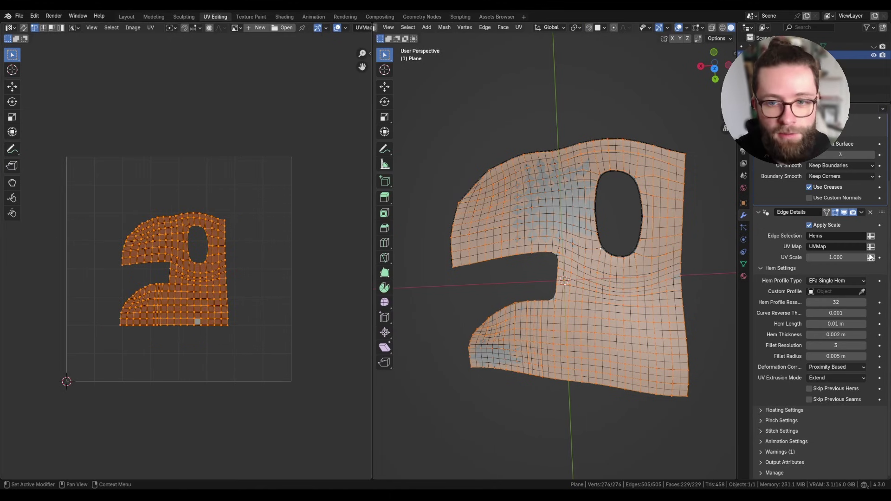
click(835, 256)
text(0)
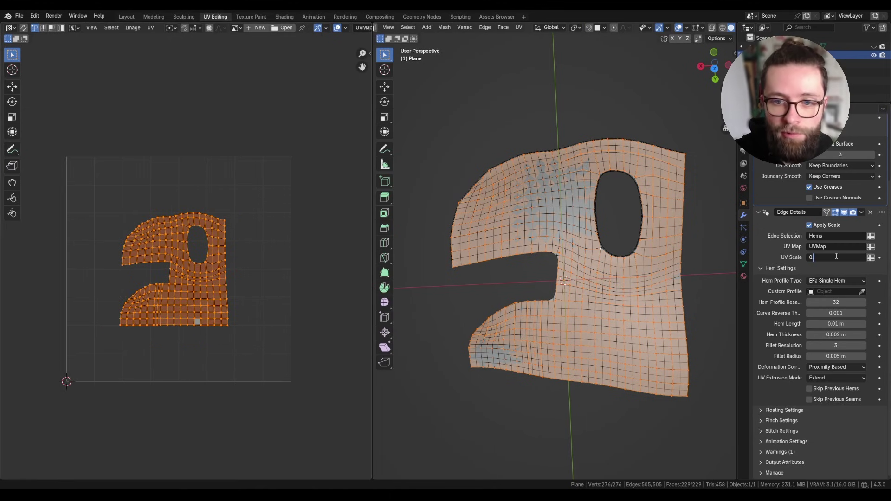
text(.2/0.5)
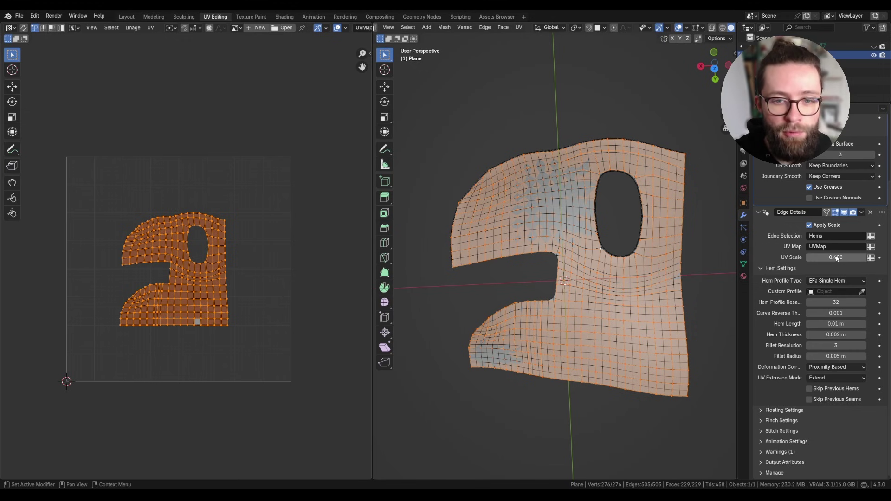
key(Return)
Examine the plane's hemmed edges up close, including its corner in the Assets Browser workspace.
middle_drag(626, 279, 485, 322)
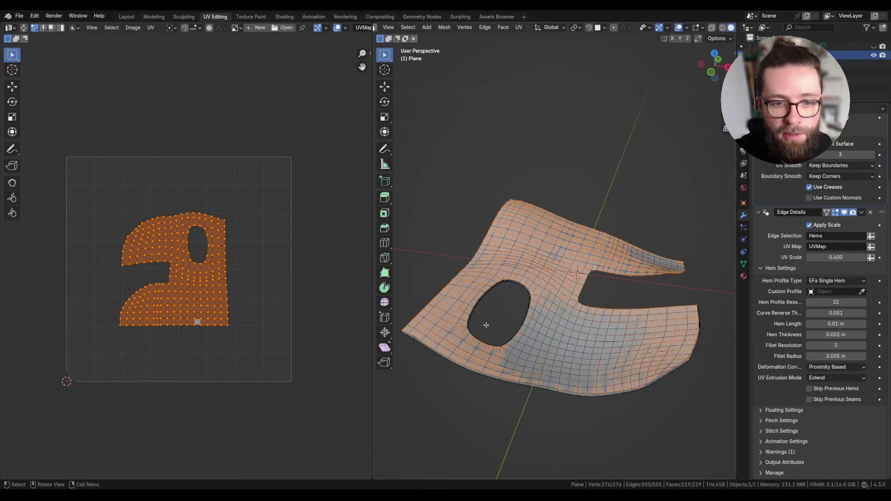
scroll(485, 322, up, 8)
middle_drag(614, 249, 580, 172)
scroll(546, 194, down, 5)
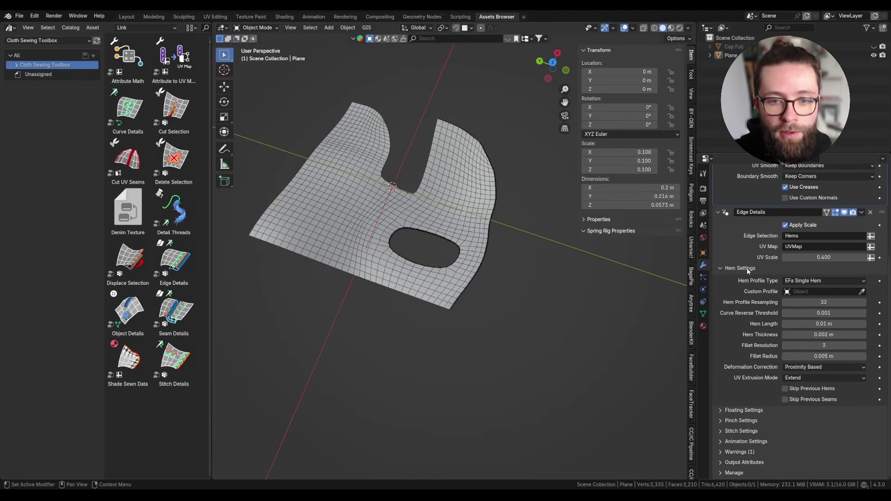
scroll(526, 284, up, 2)
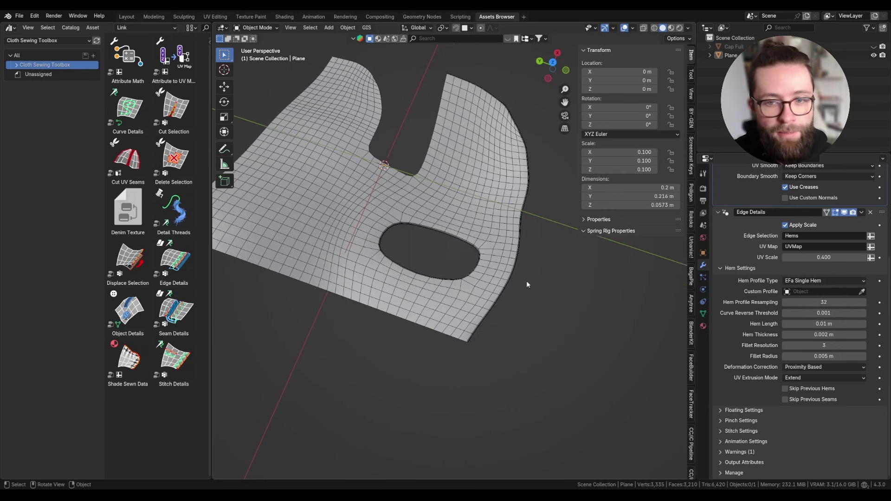
middle_drag(546, 277, 453, 316)
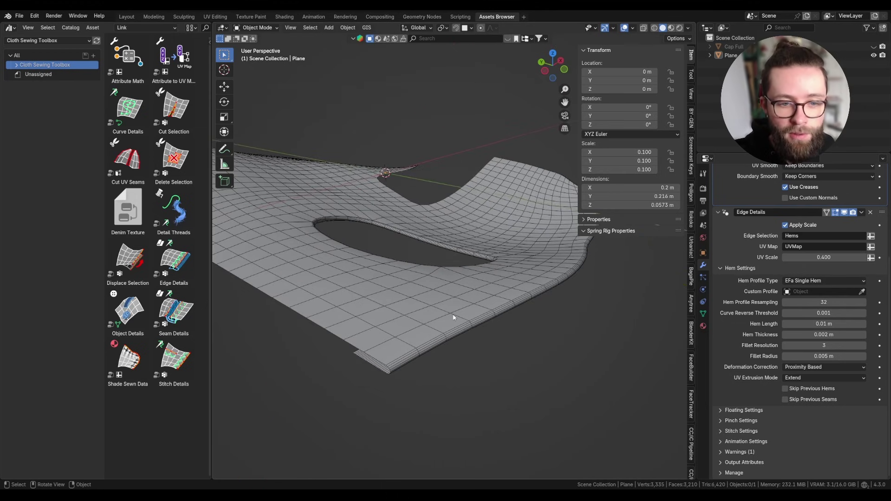
middle_drag(519, 293, 536, 307)
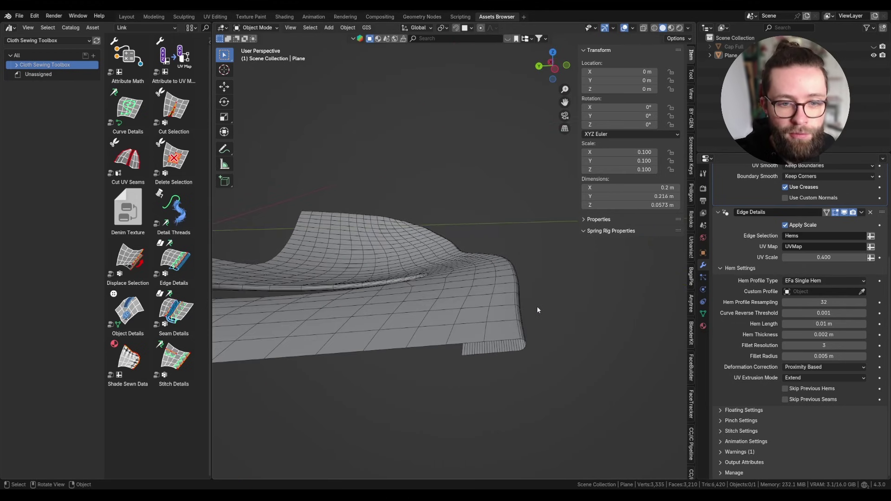
Preview the EFb Double Hem, Single Flange and Teardrop Hem options of the Edge Details Hem Profile Type on the plane's corner.
click(842, 279)
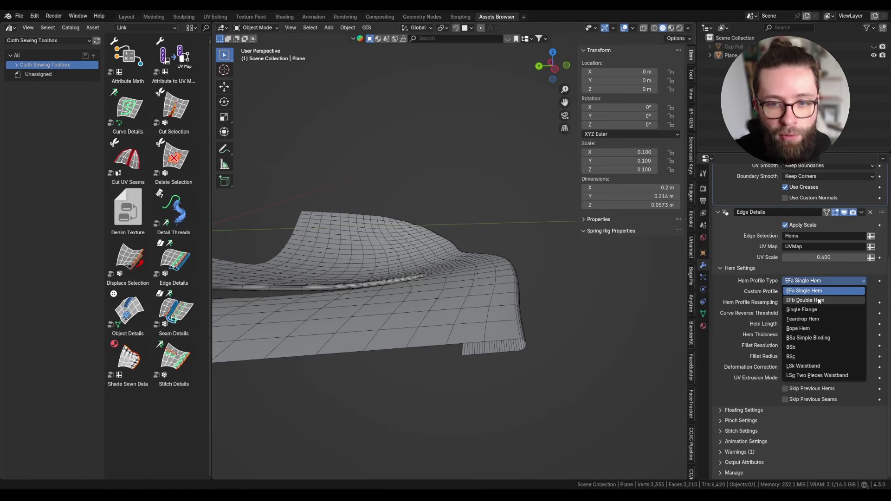
click(818, 301)
scroll(469, 357, up, 5)
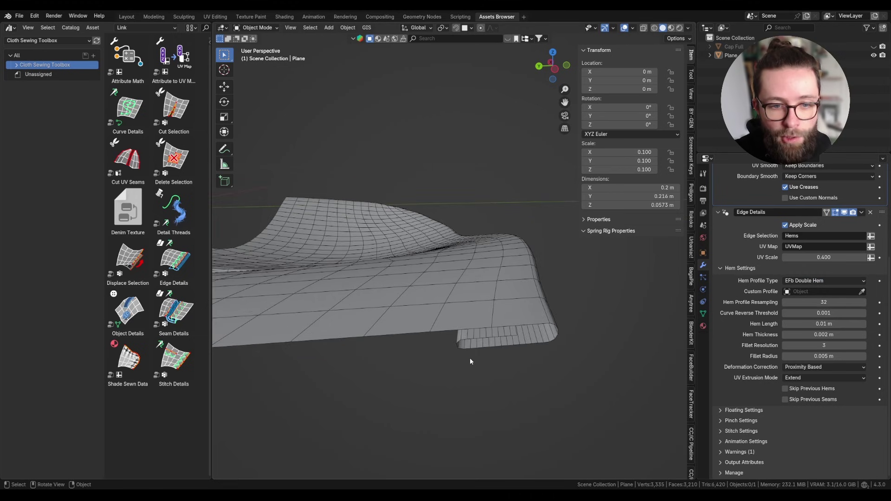
click(813, 280)
click(820, 291)
click(825, 281)
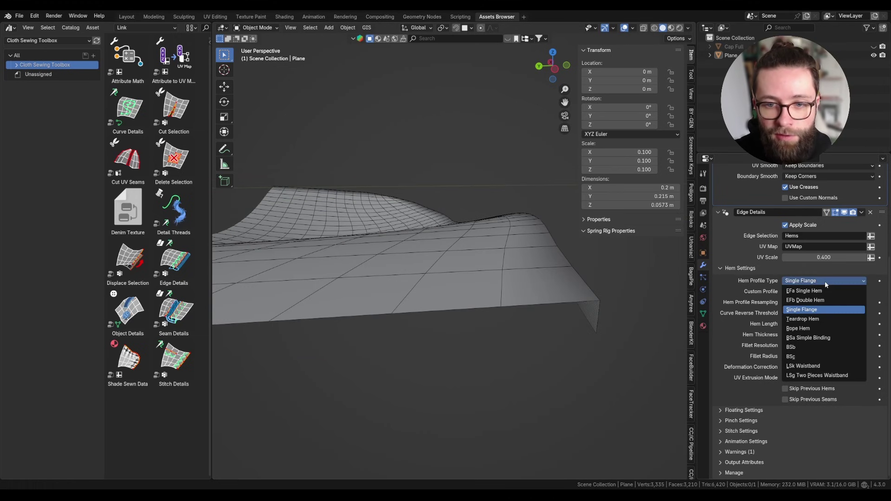
click(822, 319)
Preview the Rope Hem, BSa Simple Binding, BSb and BSc options of the Hem Profile Type.
click(816, 280)
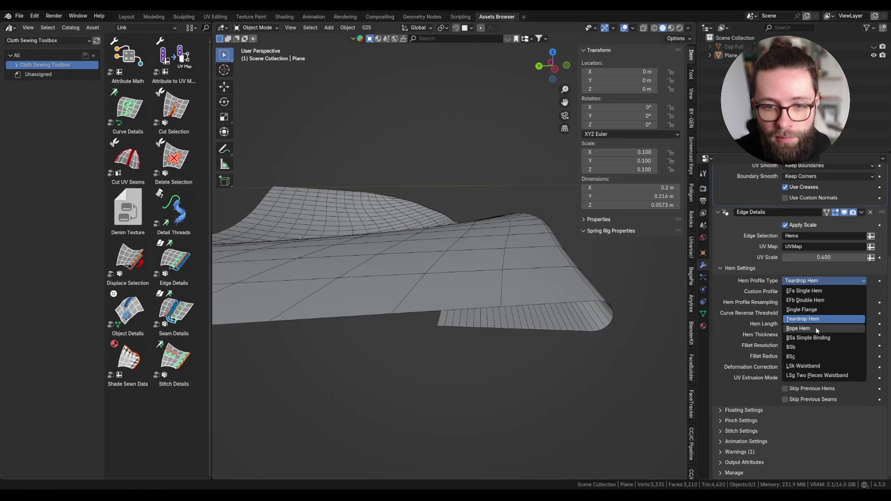
click(816, 328)
click(817, 280)
click(813, 338)
click(816, 280)
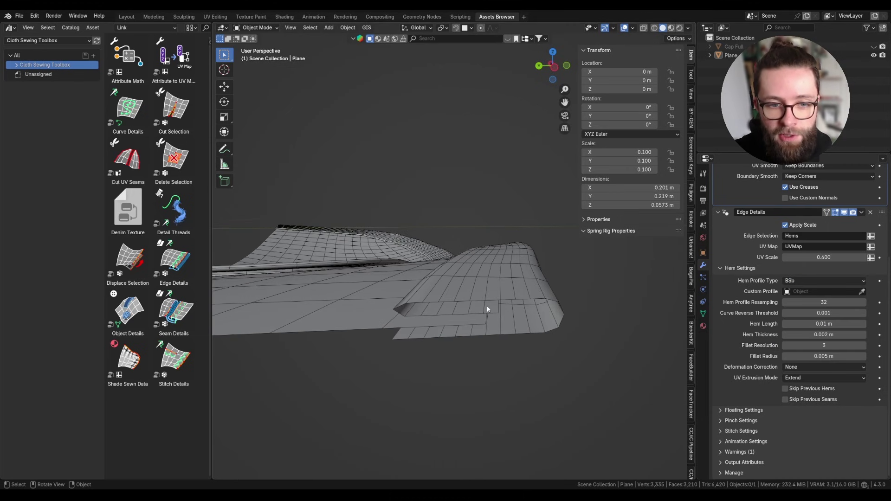
click(817, 281)
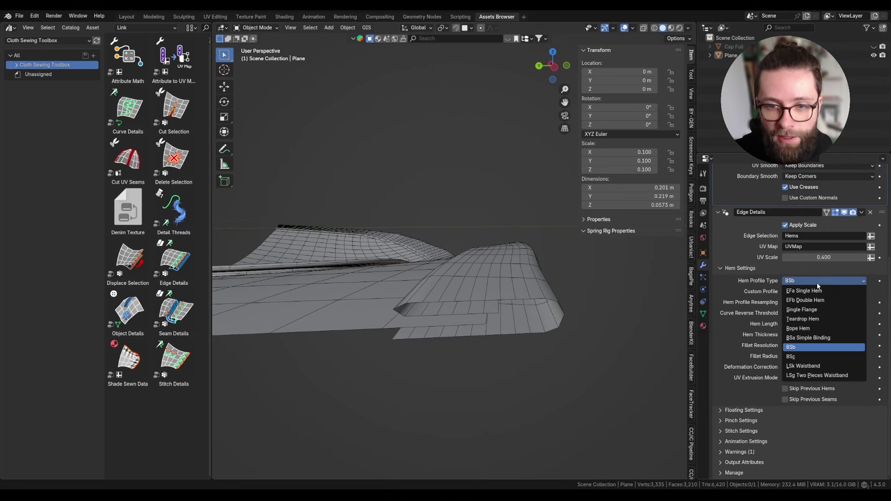
click(801, 356)
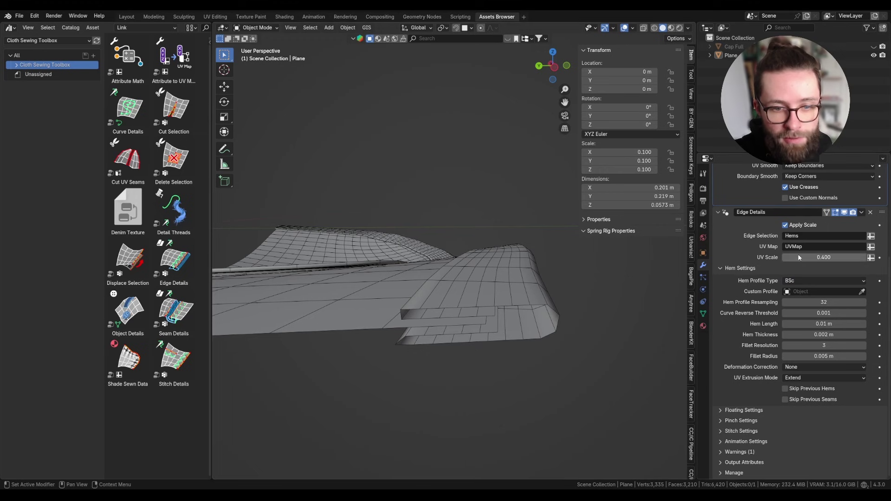
Preview the LSk Waistband and LSg Two Pieces Waistband profile types and inspect the folded edge from the side.
click(815, 281)
click(801, 366)
middle_drag(452, 312, 482, 326)
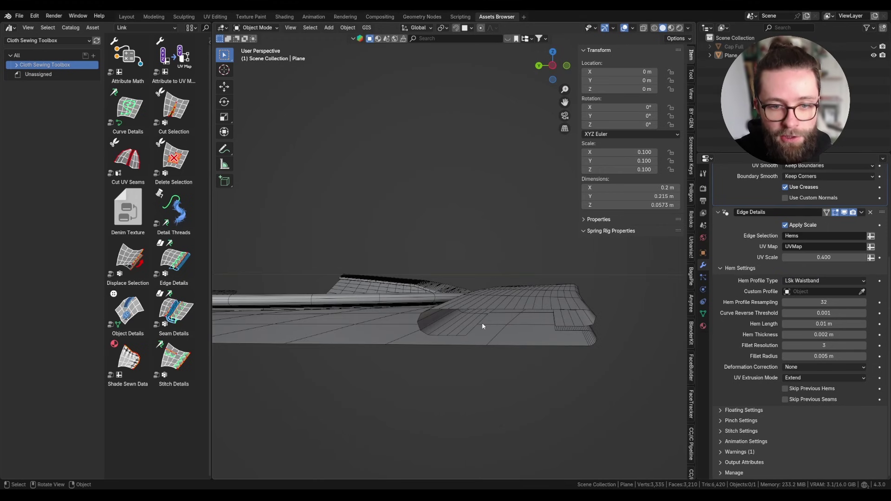
click(827, 281)
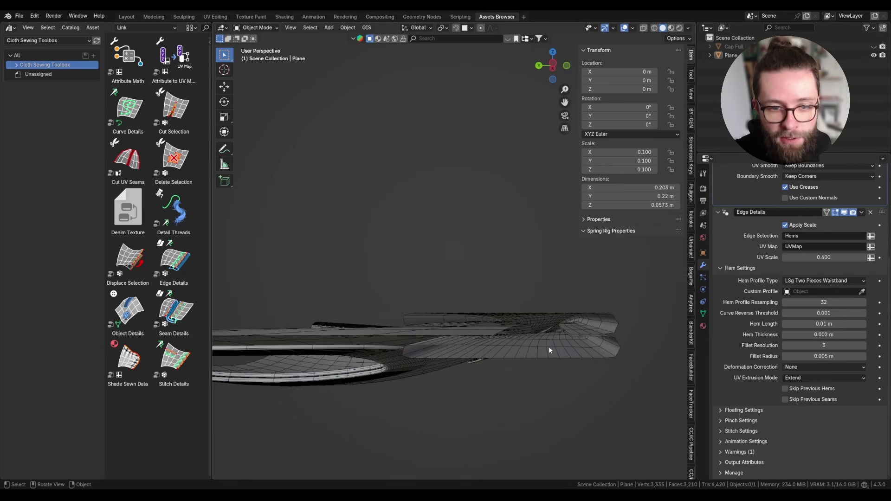
middle_drag(548, 346, 524, 404)
Look through the objects available for the Custom Profile field of Edge Details without choosing one.
click(800, 292)
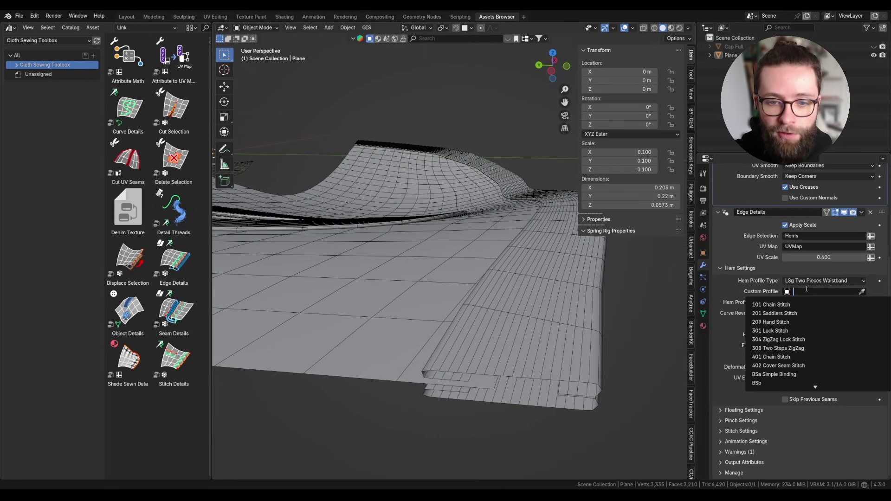
click(766, 289)
click(794, 291)
click(755, 288)
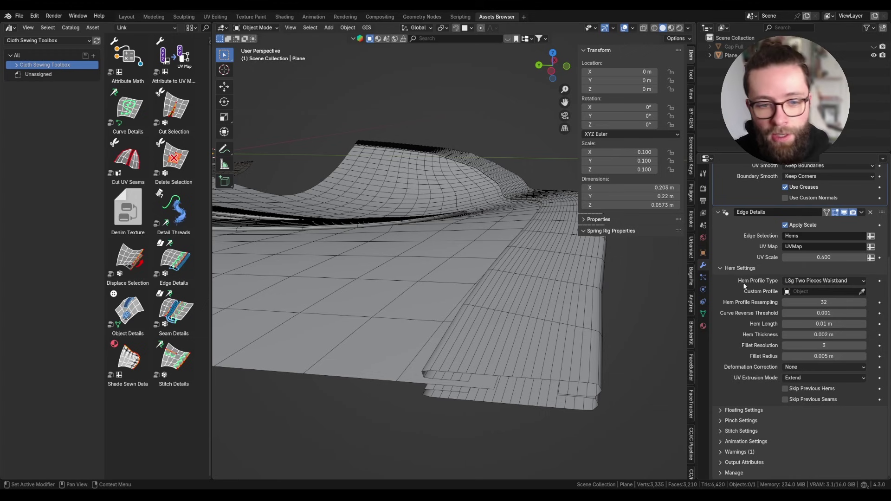
Lower the Hem Profile Resampling value to 23 while viewing the waistband edge.
scroll(521, 300, down, 4)
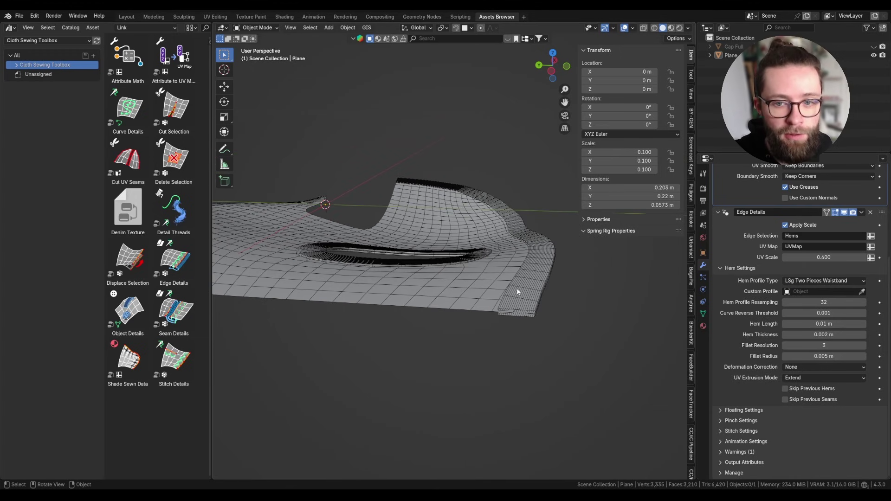
scroll(529, 306, up, 4)
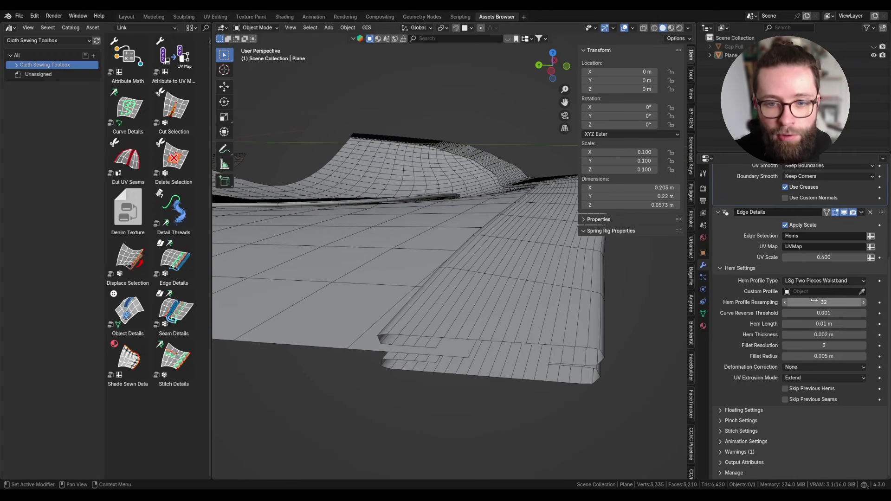
mouse_move(814, 301)
mouse_down()
mouse_move(842, 300)
mouse_move(825, 290)
mouse_up()
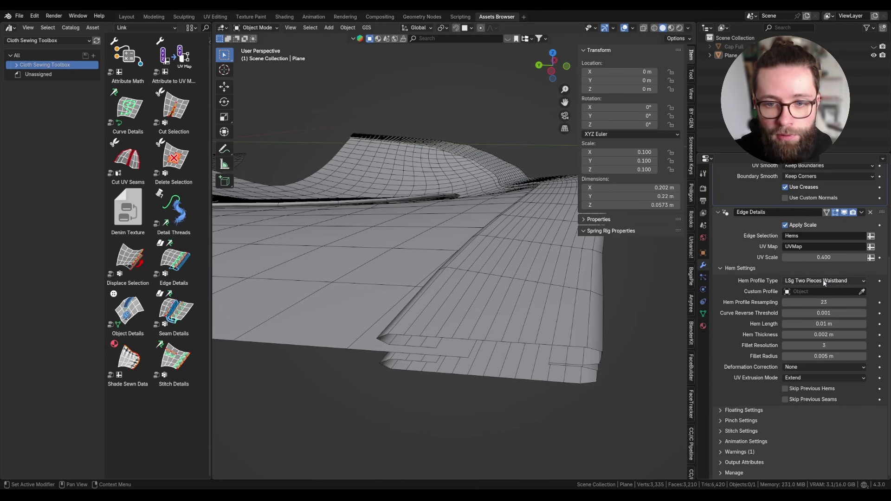
Set the Hem Profile Type to EFa Single Hem and the Hem Profile Resampling to 32.
click(822, 280)
click(807, 374)
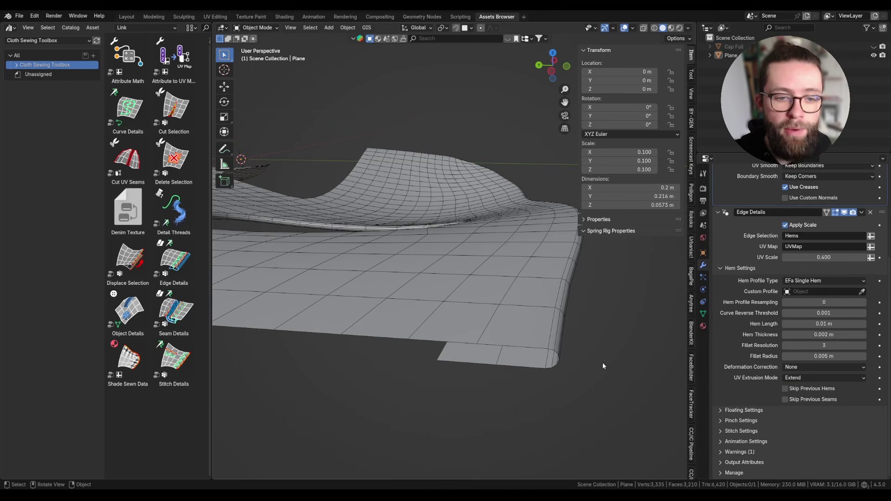
click(809, 301)
text(32)
key(Return)
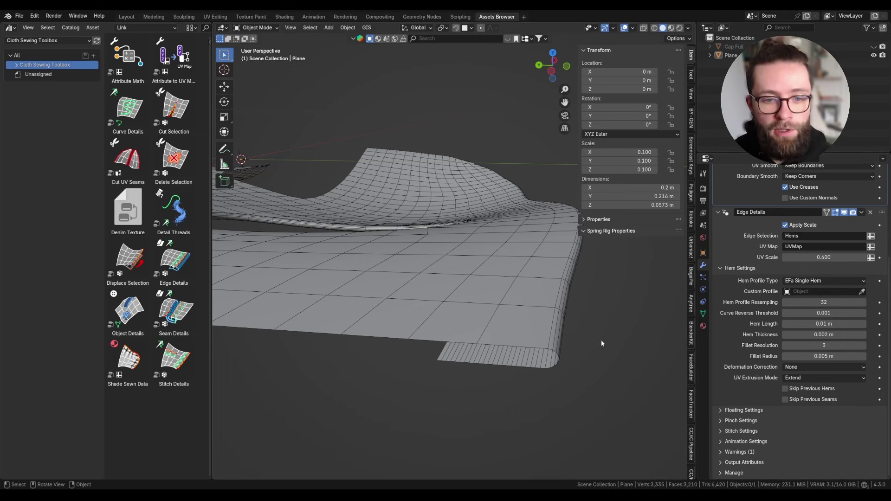
Enter Edit Mode on the plane and select the vertices of its Hems vertex group to inspect the assigned edges.
click(545, 335)
middle_drag(542, 333, 524, 347)
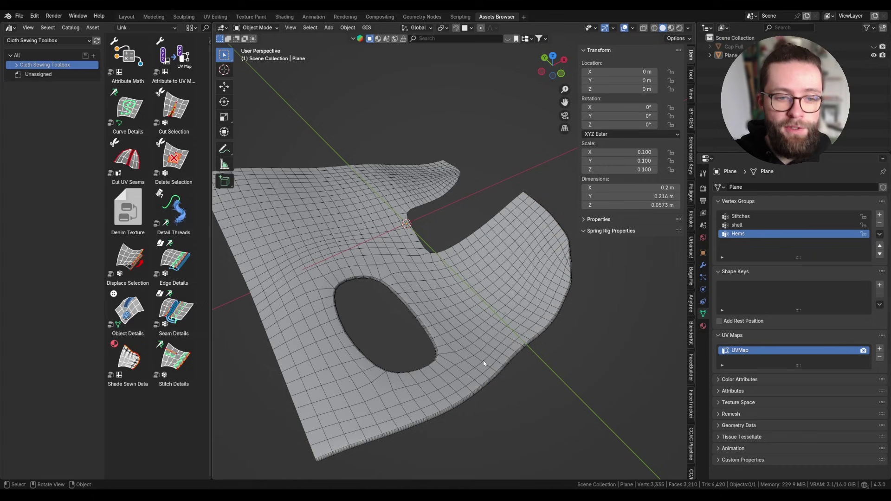
middle_drag(519, 343, 531, 324)
click(531, 324)
key(Tab)
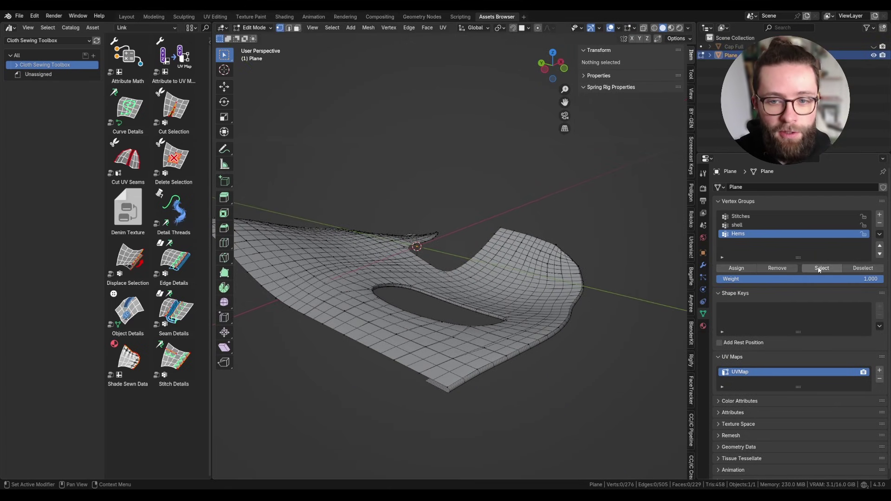
middle_drag(557, 341, 361, 405)
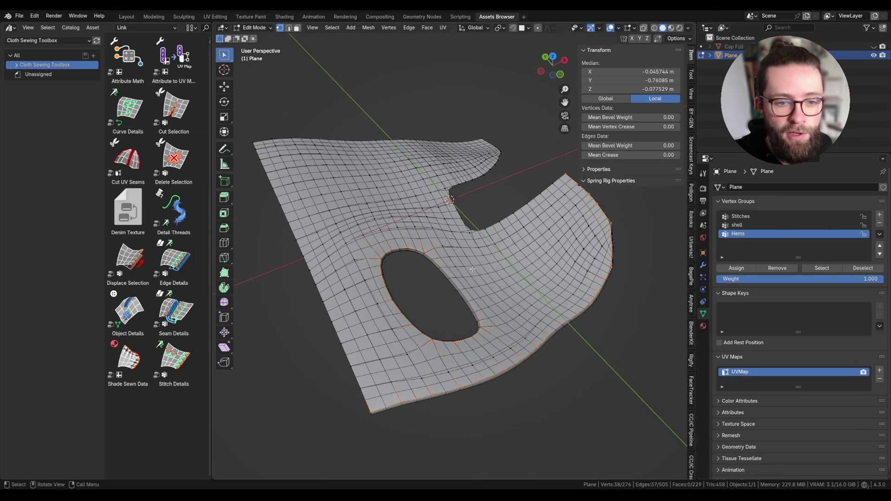
middle_drag(450, 299, 507, 297)
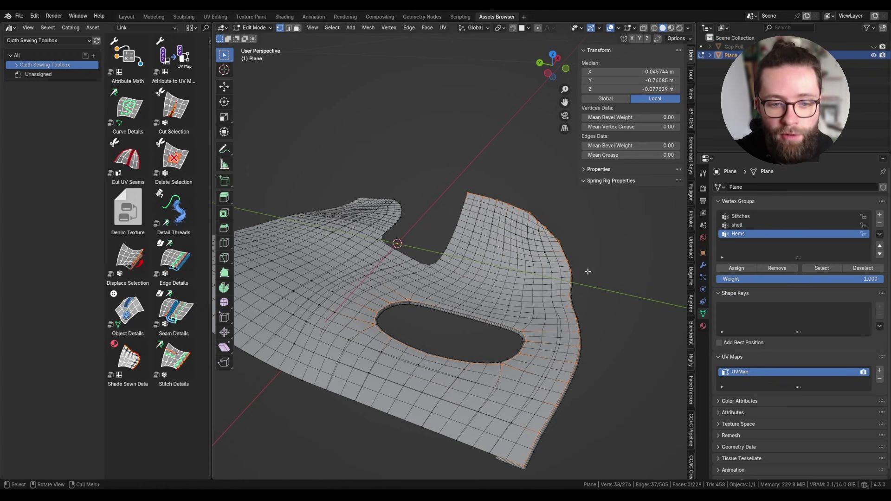
Annotate an arrow pointing outward from the plane's curved outer hem edge with the Annotate tool.
mouse_move(578, 327)
shift+middle_down()
mouse_move(555, 306)
mouse_move(554, 329)
shift+middle_up()
click(224, 148)
drag(554, 336, 591, 338)
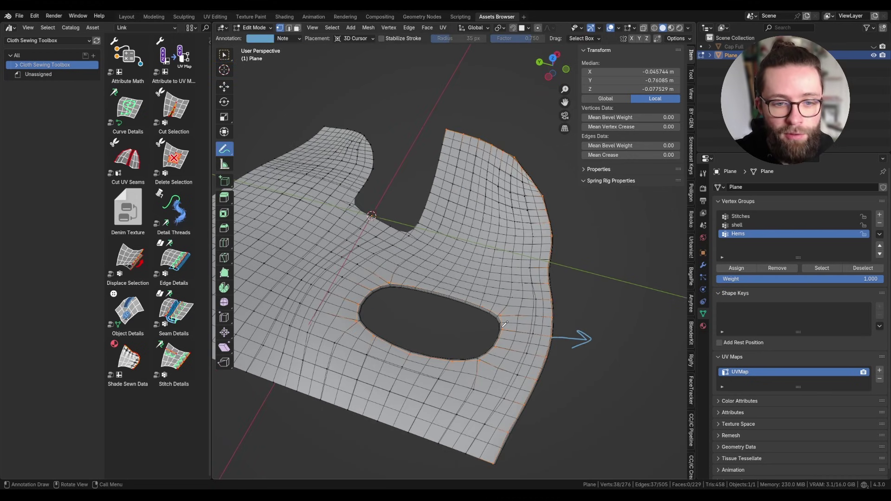
Annotate an arrow at the upper edge of the plane's oval hole, and bring up the Edge Details hem settings.
mouse_move(471, 297)
mouse_down()
mouse_move(477, 269)
mouse_move(484, 282)
mouse_up()
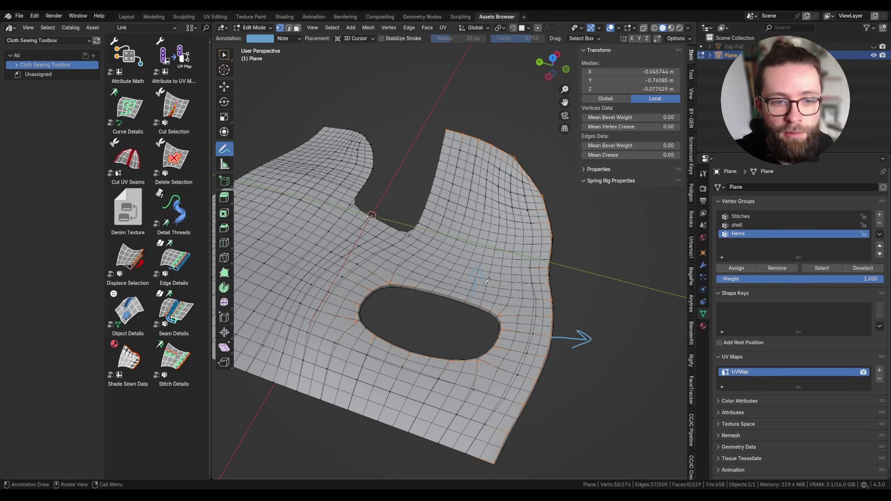
click(703, 265)
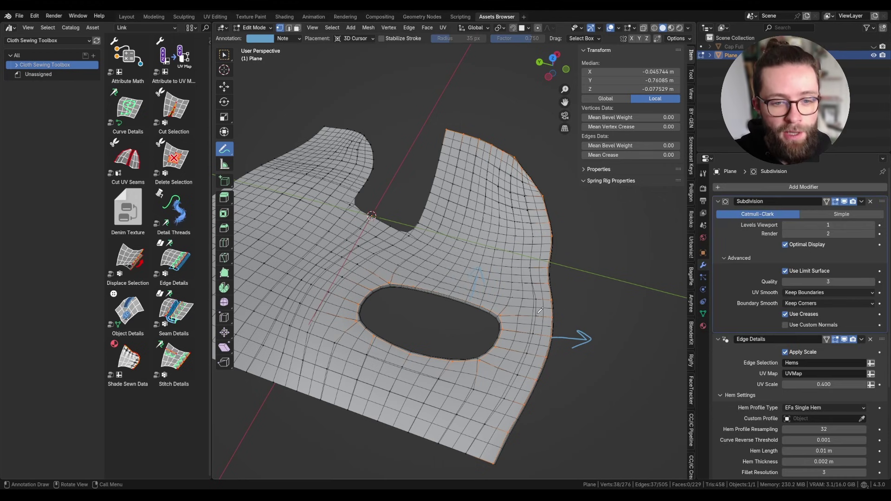
scroll(795, 381, down, 5)
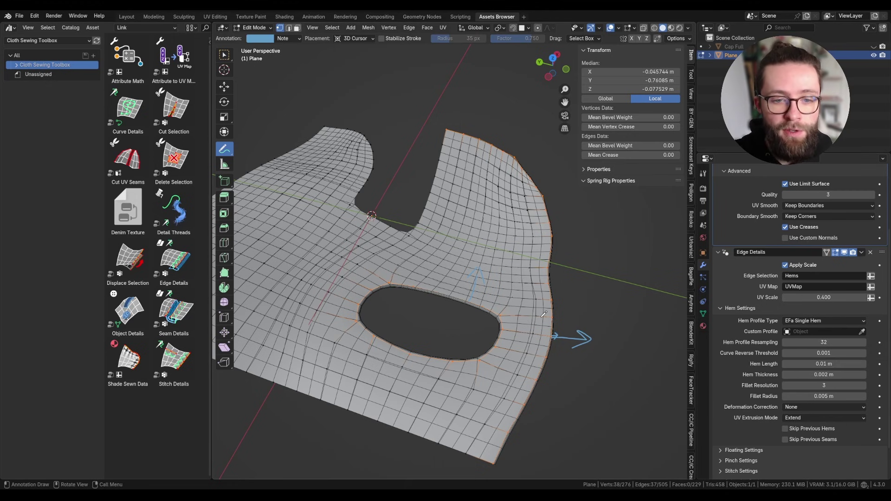
Examine the whole plane's UV layout in the UV Editing workspace against its 3D hem edges, including the Curve Reverse Threshold setting.
click(216, 17)
key(a)
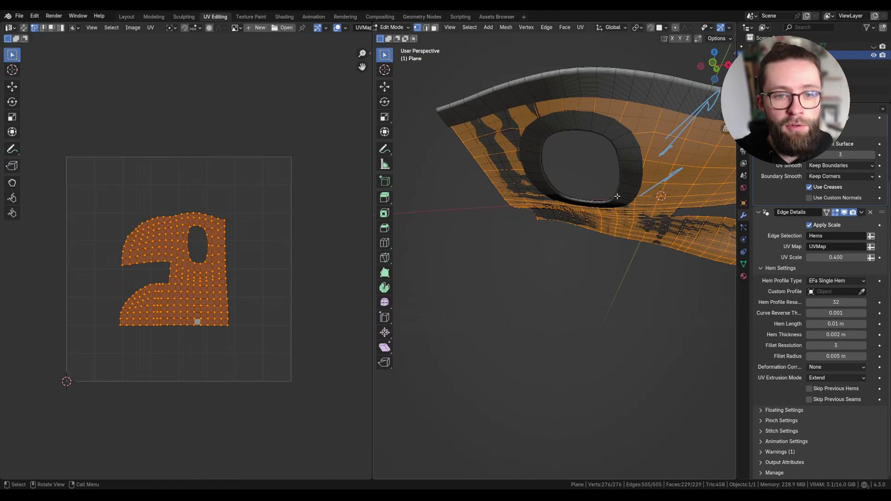
scroll(173, 321, up, 5)
scroll(129, 337, down, 2)
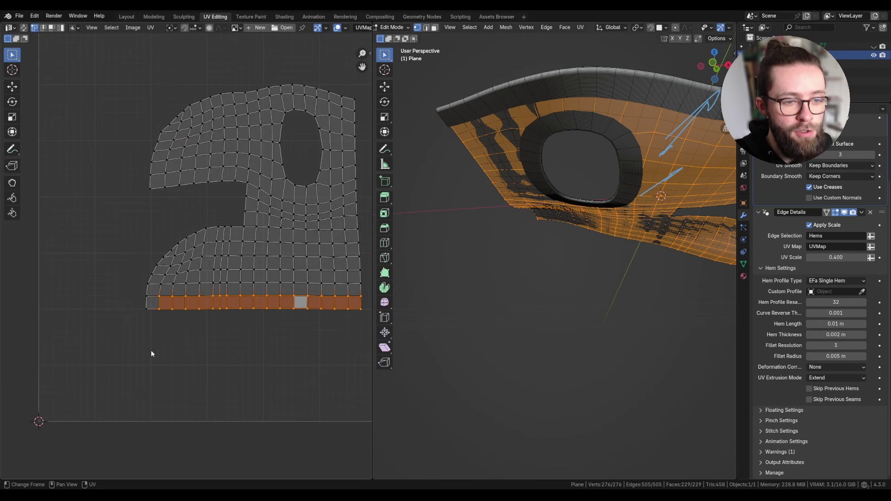
drag(138, 313, 366, 435)
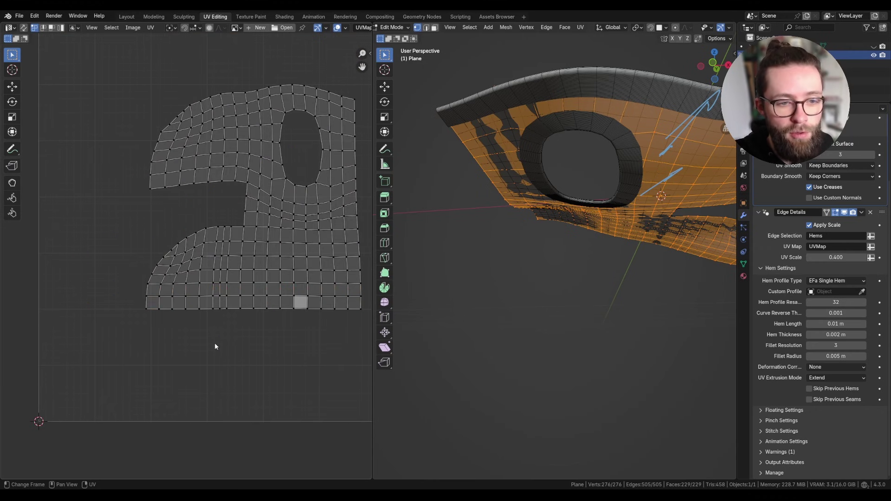
scroll(521, 288, down, 5)
scroll(662, 247, up, 4)
middle_drag(662, 247, 659, 279)
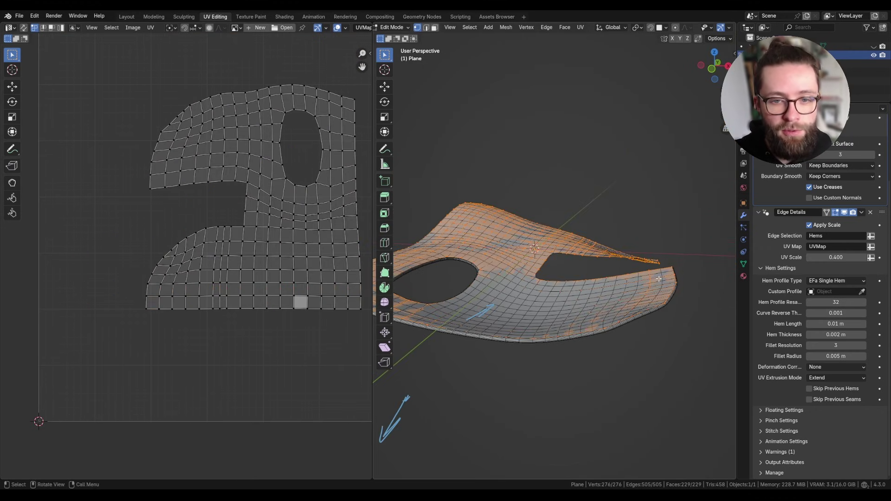
double_click(835, 313)
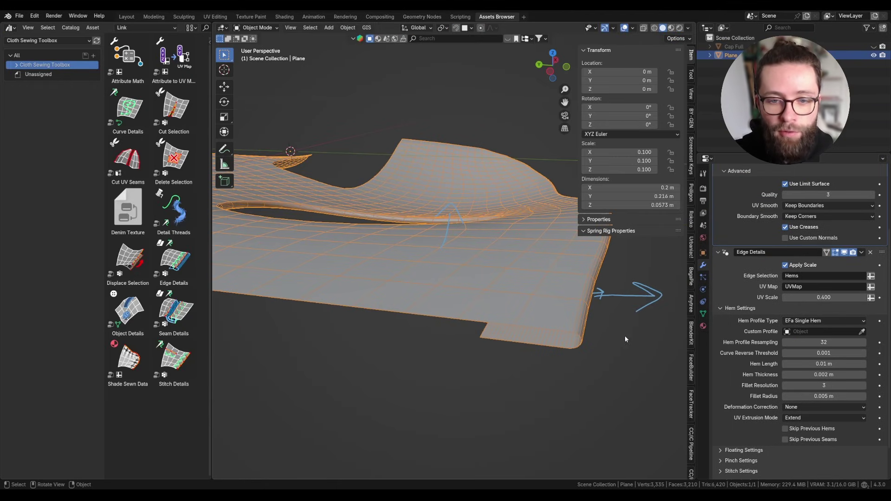
Use the LSg Two Pieces Waistband hem profile with a Hem Length of 0.003 m and a Hem Thickness of -0.005 m.
mouse_move(824, 364)
mouse_down()
mouse_move(840, 364)
mouse_move(811, 364)
mouse_up()
mouse_move(824, 374)
mouse_down()
mouse_move(862, 374)
mouse_move(820, 374)
mouse_up()
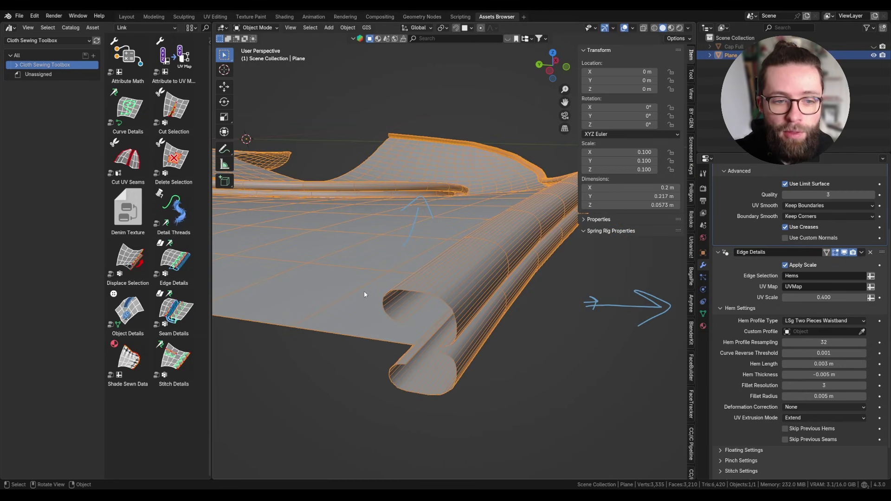
Annotate the waistband hem's rounded profile and sketch a square-cornered outline beside it to explain the fillet.
click(224, 149)
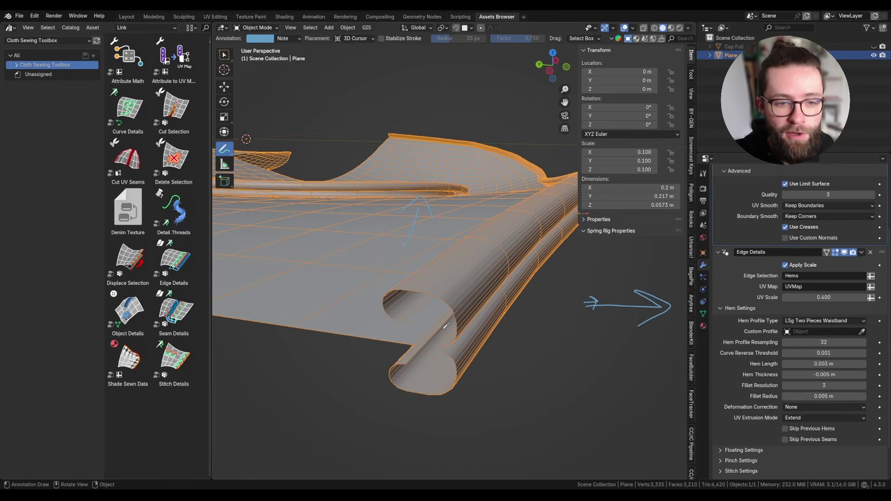
mouse_move(430, 292)
mouse_down()
mouse_move(450, 308)
mouse_move(453, 332)
mouse_up()
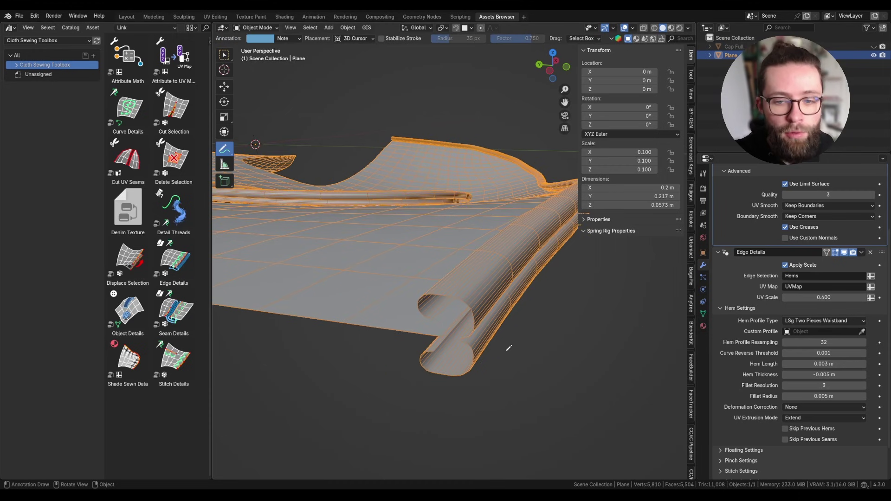
middle_drag(510, 338, 564, 325)
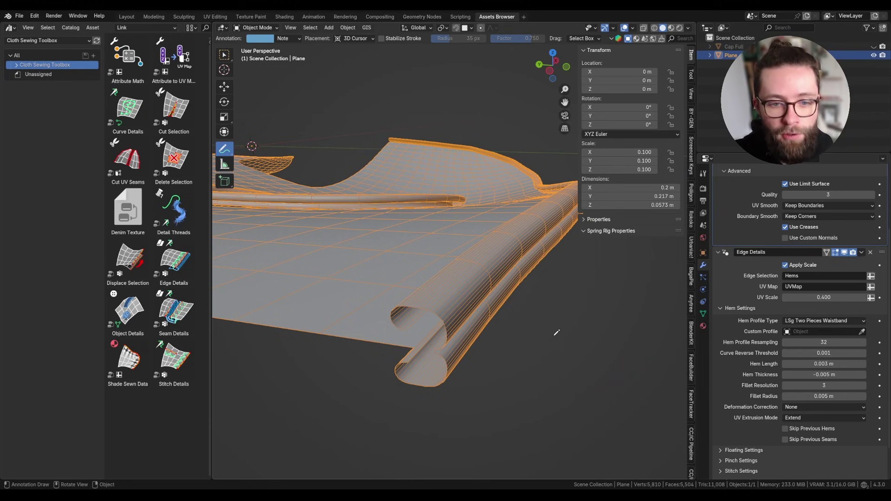
mouse_move(547, 354)
mouse_down()
mouse_move(548, 308)
mouse_move(687, 310)
mouse_move(660, 309)
mouse_up()
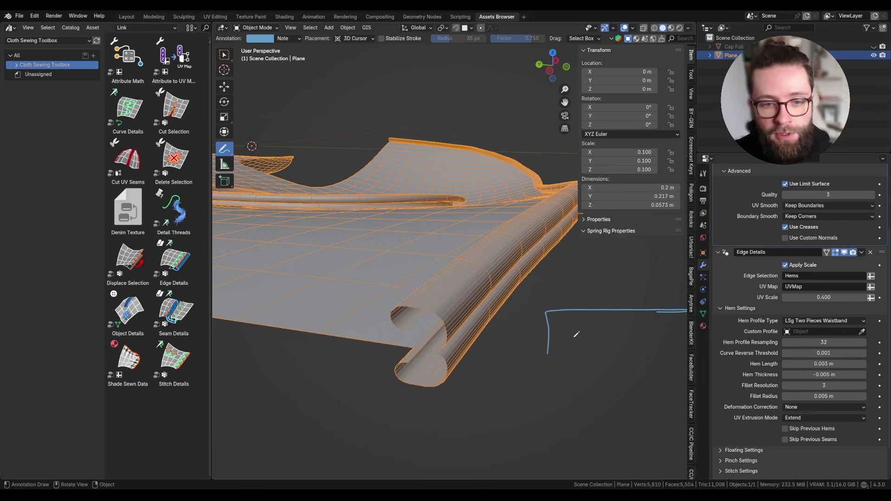
middle_drag(576, 334, 593, 335)
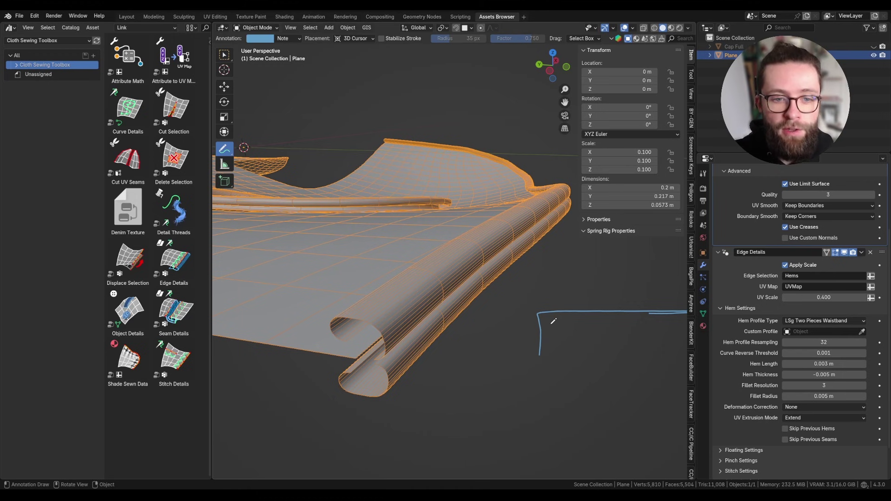
mouse_move(540, 333)
mouse_down()
mouse_move(576, 307)
mouse_move(687, 314)
mouse_up()
Set the hem's Fillet Resolution to 0 and view the squared waistband profile up close.
click(813, 385)
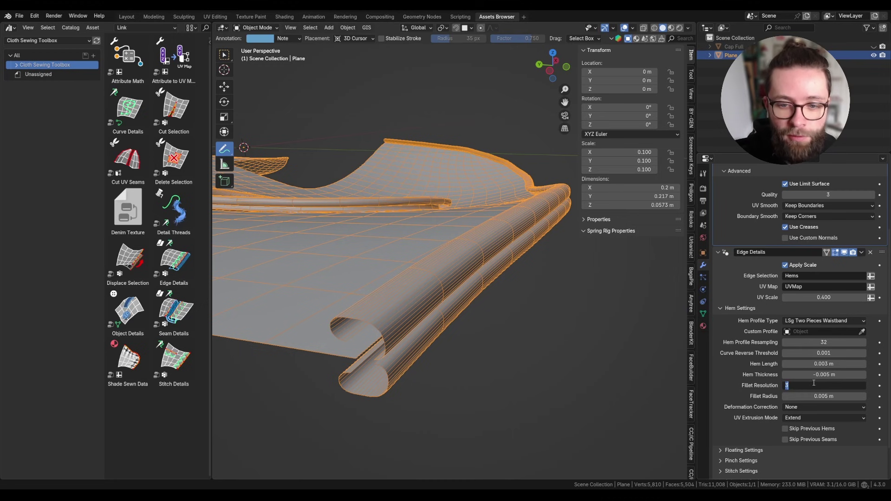
key(Return)
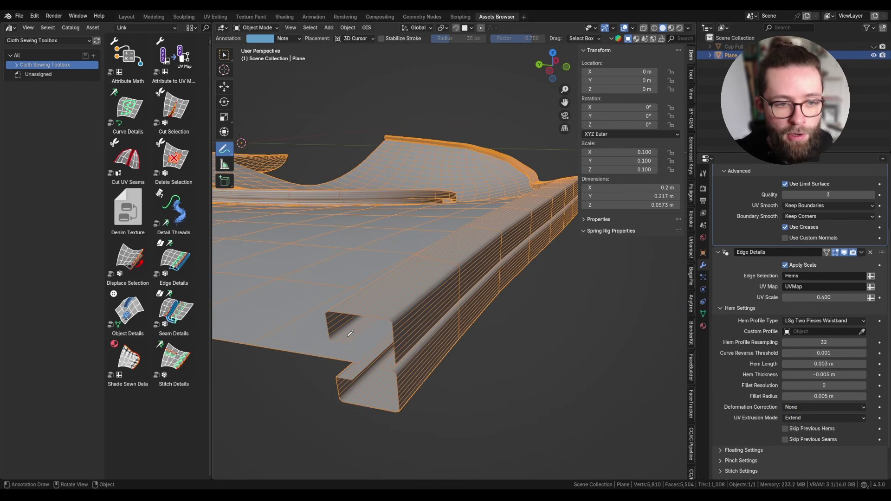
middle_drag(402, 329, 385, 380)
Set the hem's Fillet Resolution to 4 and the Fillet Radius to 0.003 m.
click(864, 386)
click(864, 386)
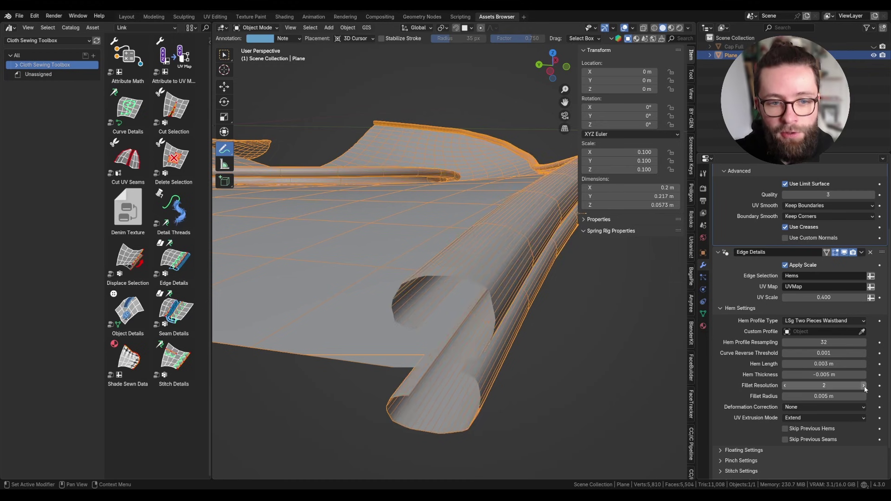
click(864, 385)
click(864, 386)
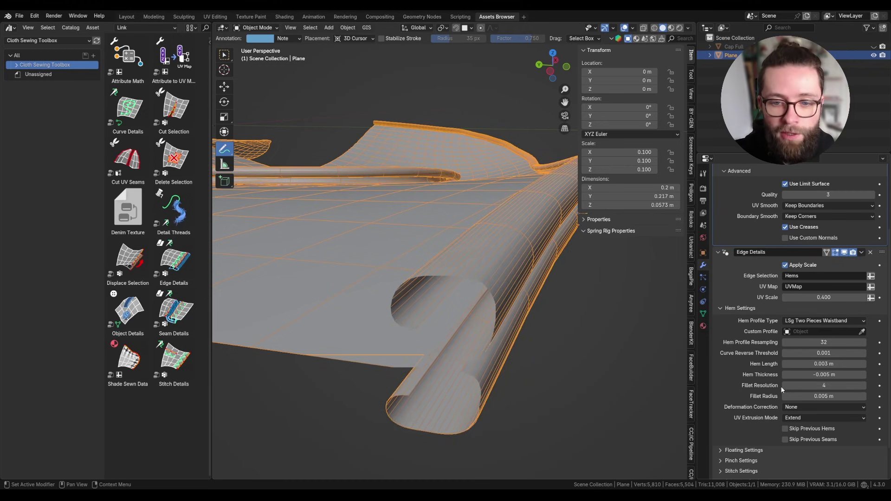
mouse_move(834, 396)
mouse_down()
mouse_move(826, 396)
mouse_move(834, 396)
mouse_up()
click(824, 397)
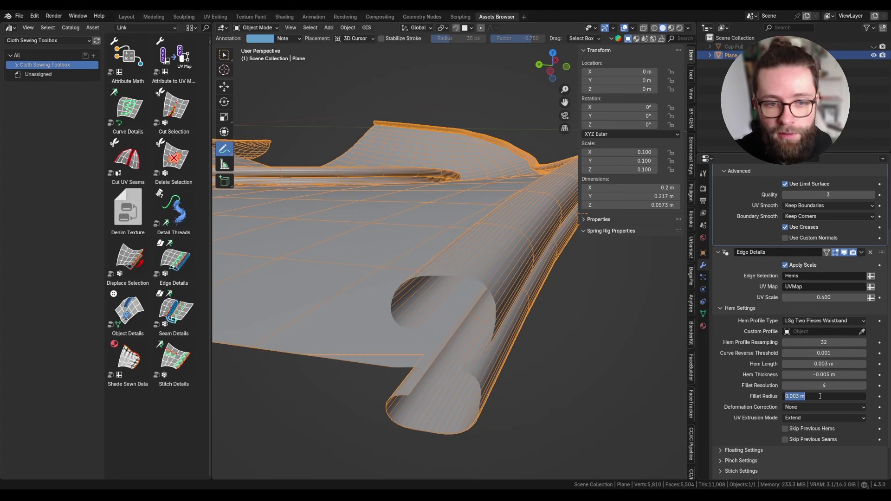
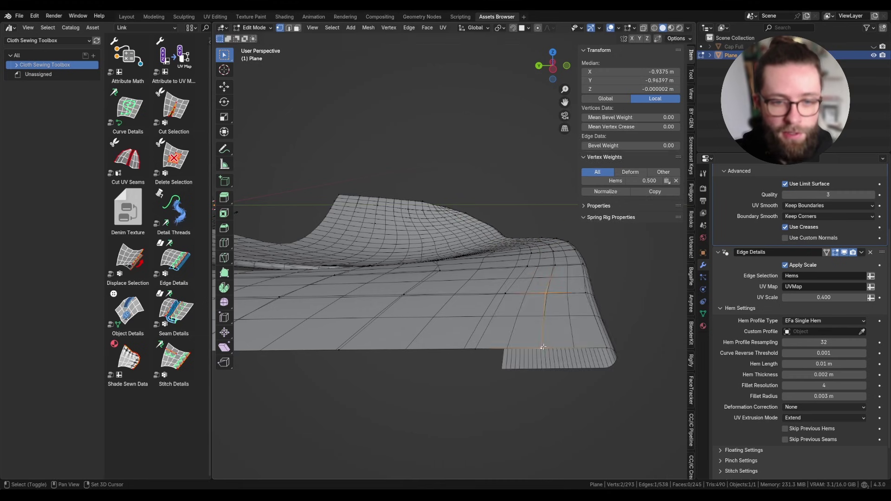
Raise the selected edge near the plane's corner to a median Z of about 0.05 m and return to Object Mode.
middle_drag(543, 346, 552, 324)
key(g)
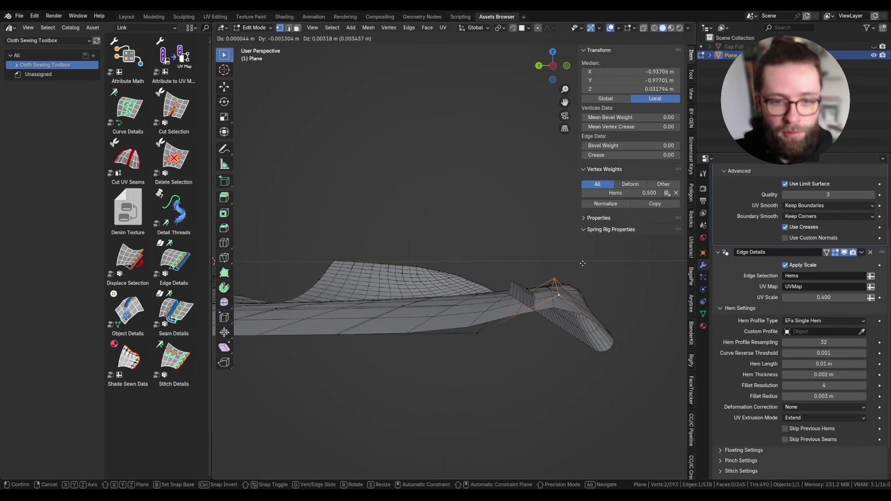
click(579, 266)
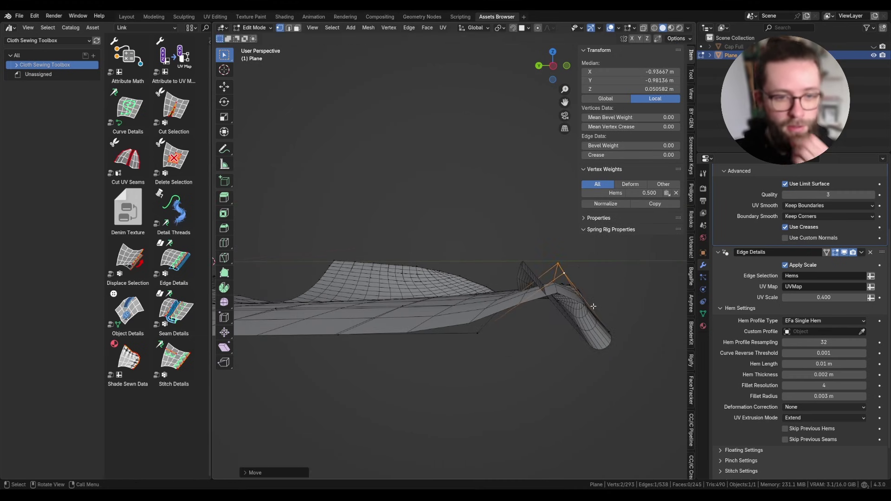
middle_drag(590, 306, 562, 303)
key(Tab)
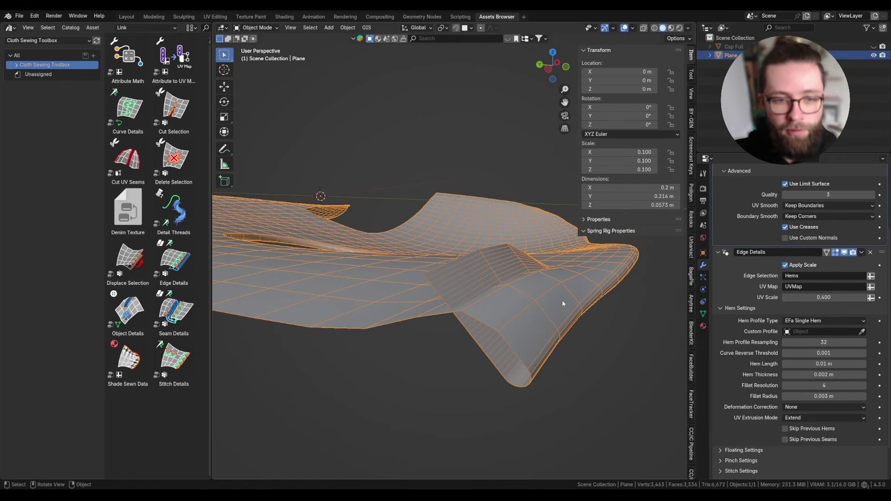
Set the Edge Details Deformation Correction to Proximity Based for the bent corner hem.
click(795, 412)
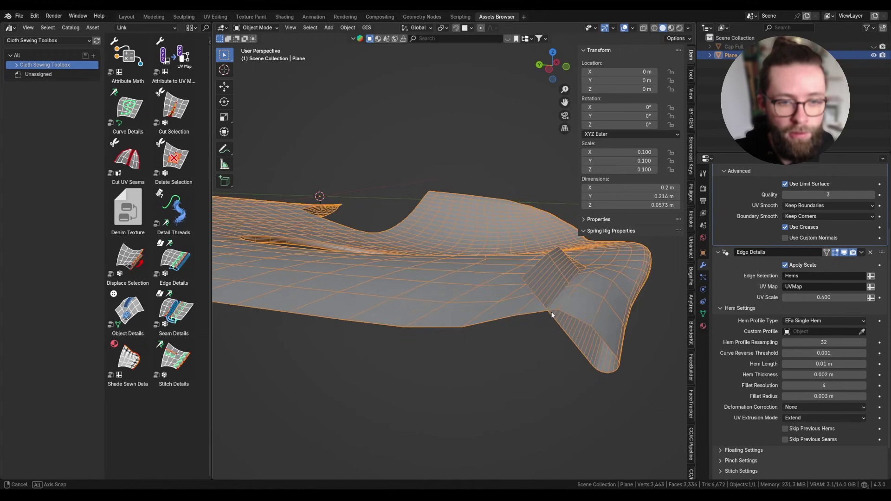
click(853, 408)
click(817, 427)
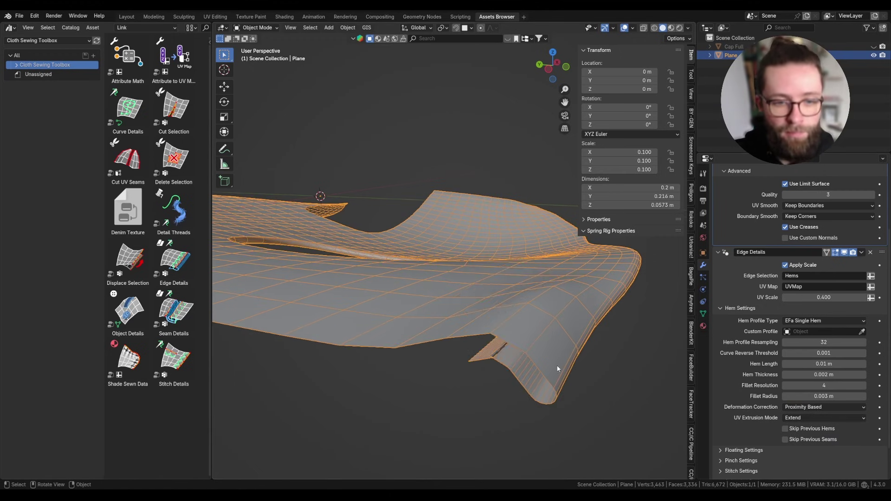
Inspect the bent corner hem and annotate an arrow from the plane's border to the folded hem strip beneath it.
click(223, 151)
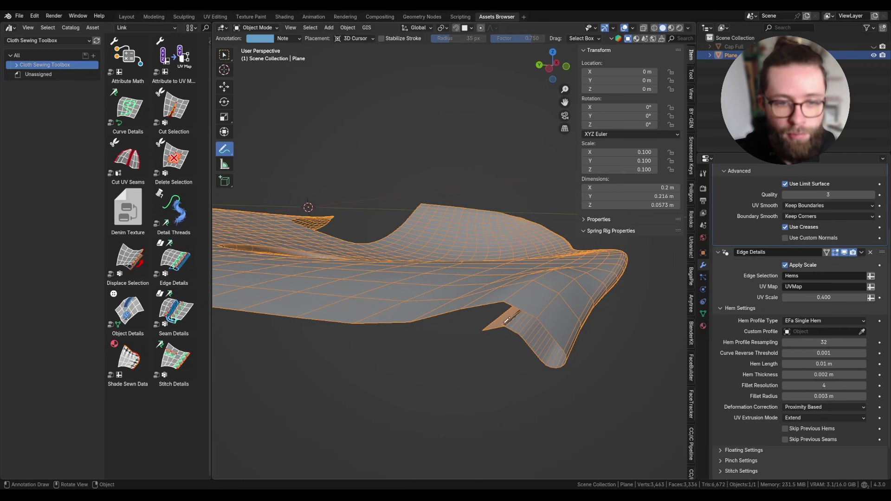
mouse_move(515, 316)
middle_down()
mouse_move(538, 375)
mouse_move(515, 324)
middle_up()
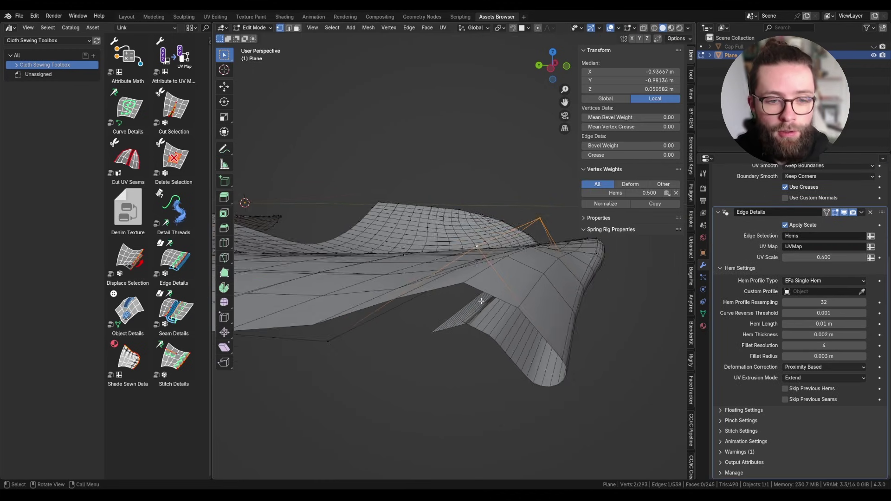
scroll(480, 305, up, 1)
scroll(480, 305, down, 1)
key(Tab)
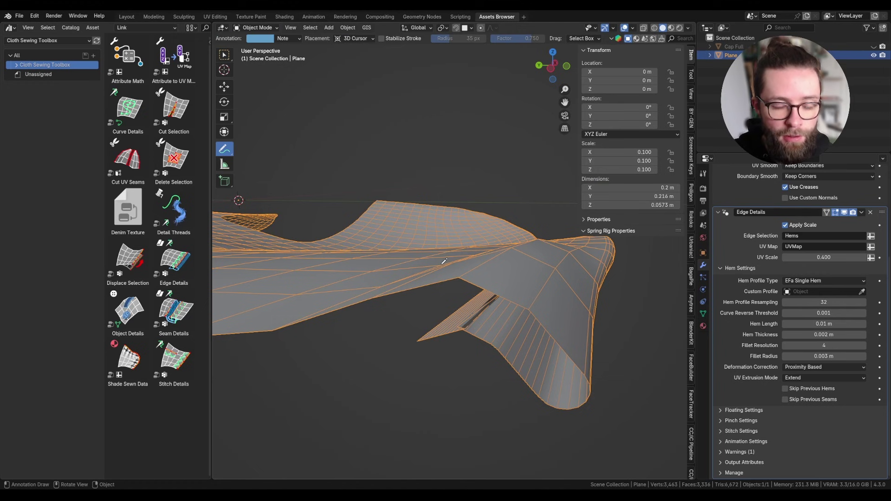
drag(443, 281, 455, 303)
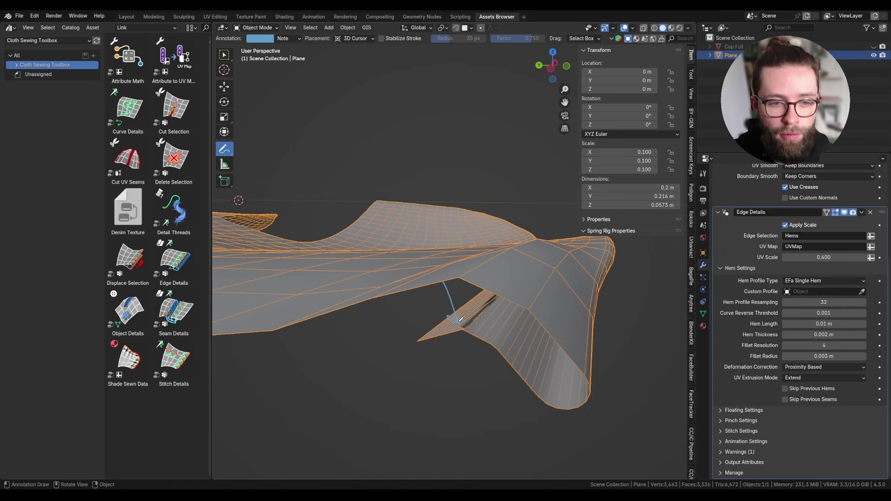
middle_drag(479, 293, 479, 280)
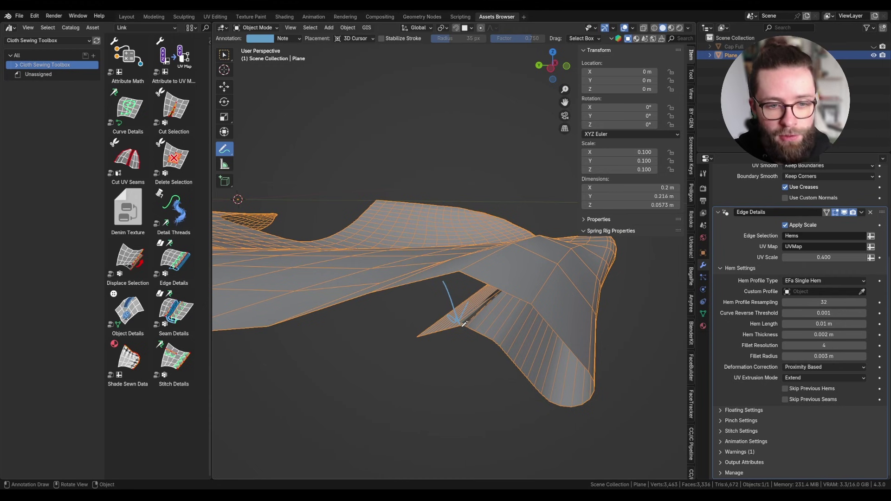
Lower the selected corner edge in Edit Mode to a median Z of about -0.024 m.
key(Tab)
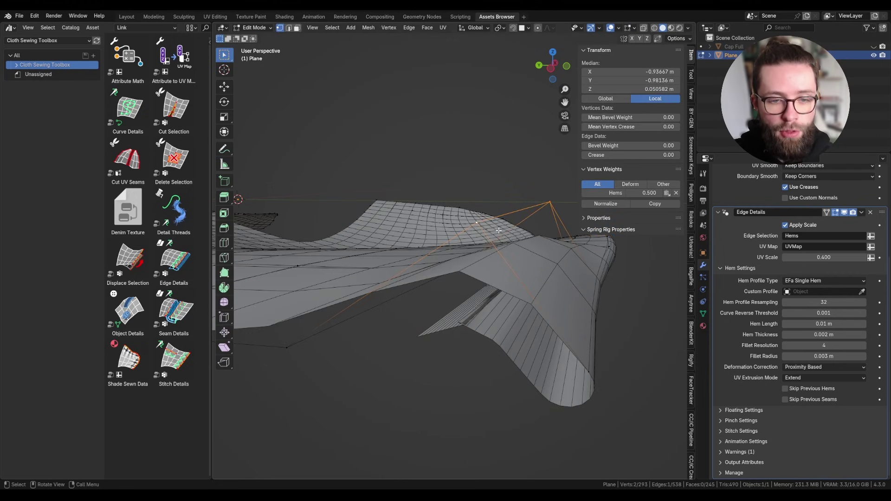
key(g)
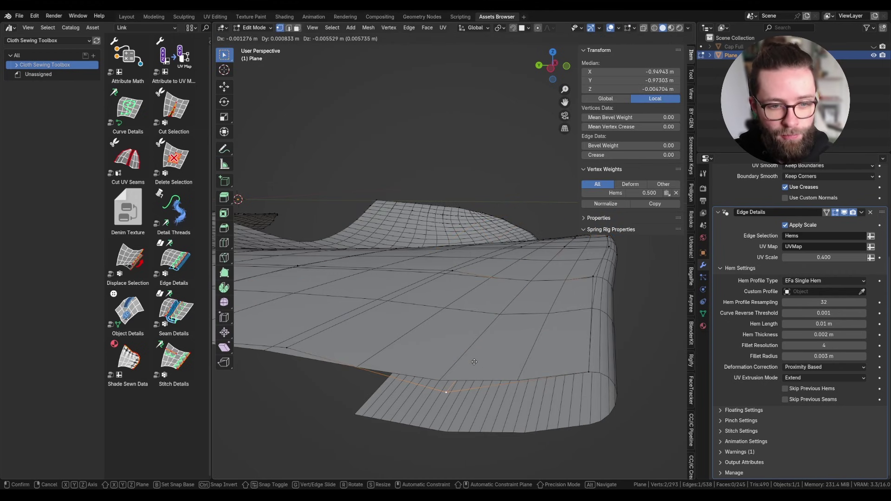
click(485, 386)
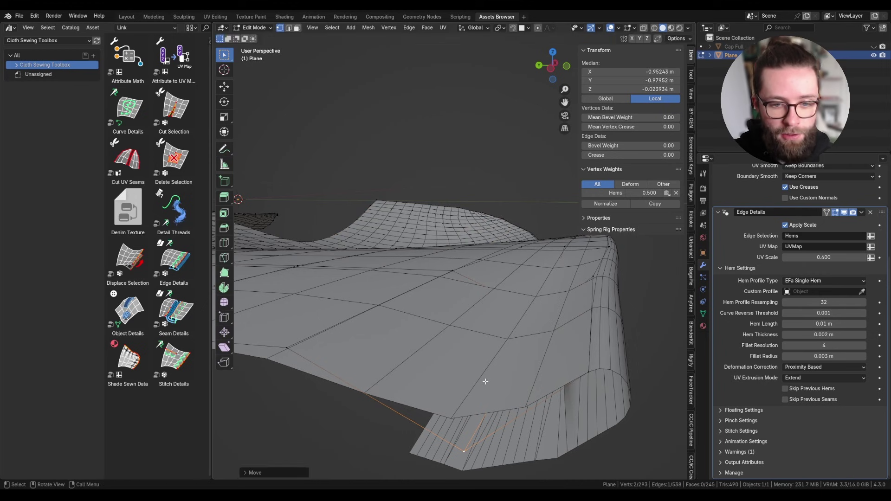
Set the Edge Details Deformation Correction to UV Based while viewing the lowered corner hem.
middle_drag(484, 385, 487, 350)
click(823, 367)
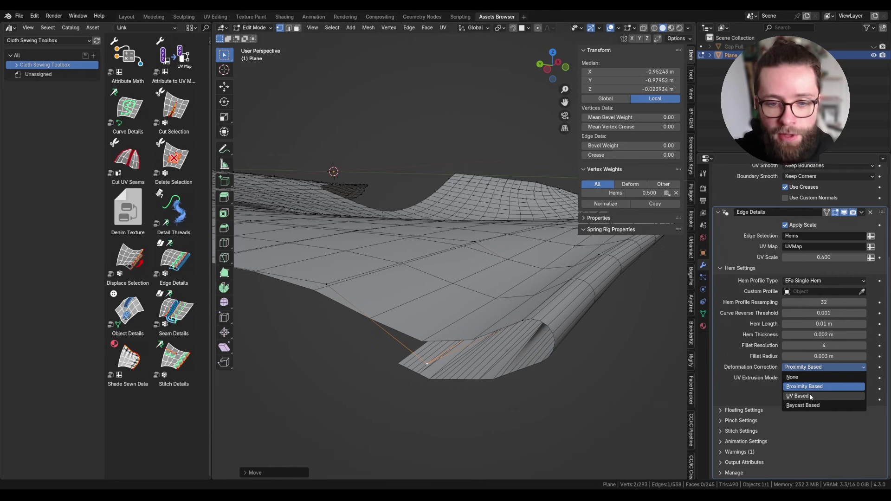
click(811, 397)
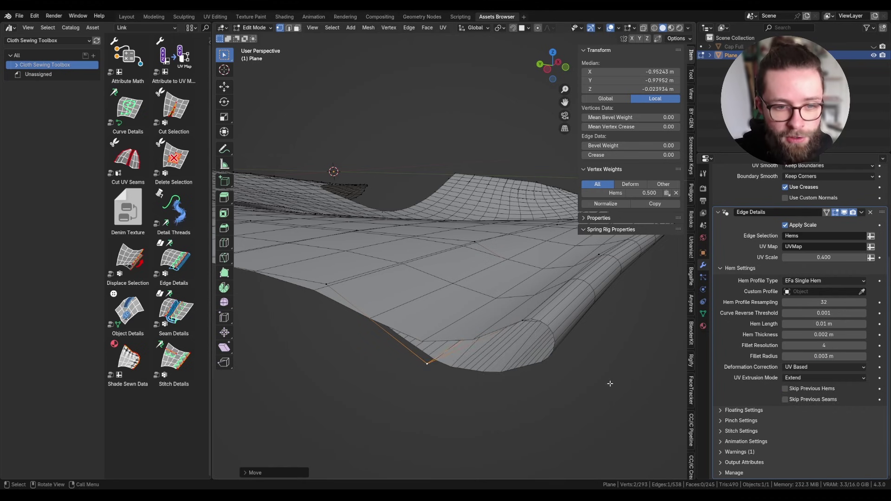
Set the Edge Details UV Scale to 1.000 to test its effect on the UV-based corner hem.
mouse_move(536, 375)
middle_down()
mouse_move(515, 371)
mouse_move(533, 366)
middle_up()
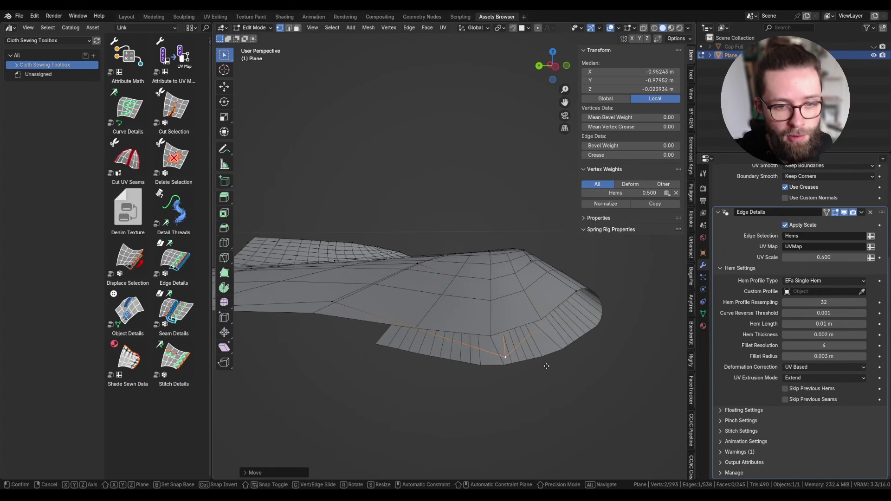
click(819, 257)
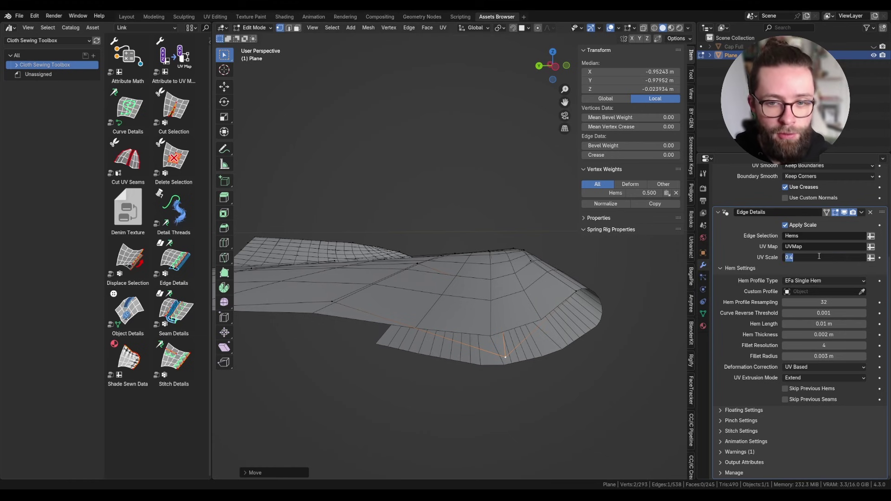
text(1)
key(Return)
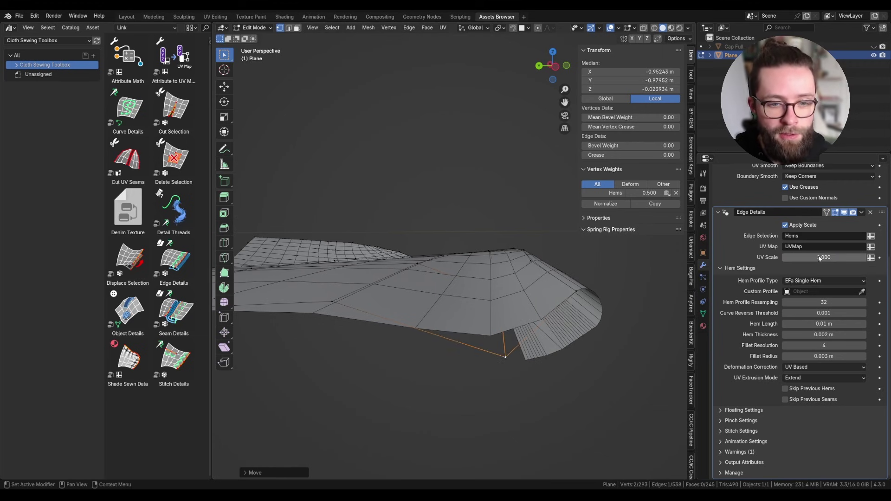
Set Deformation Correction to None for comparison, restore the UV Scale to 0.400 and return the correction to UV Based.
click(814, 367)
click(811, 377)
click(815, 367)
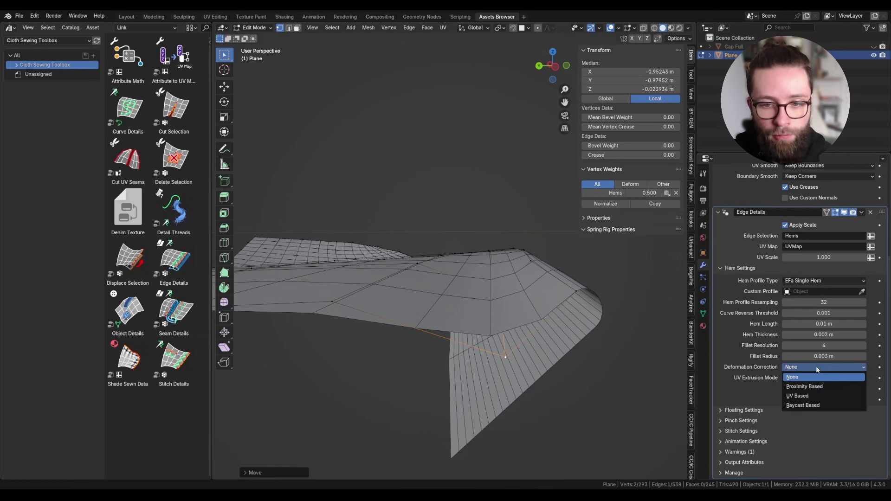
click(813, 394)
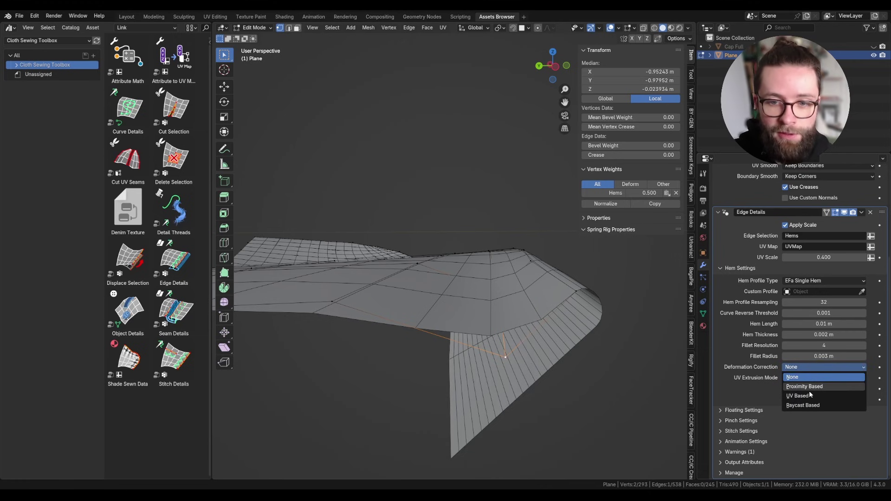
click(809, 396)
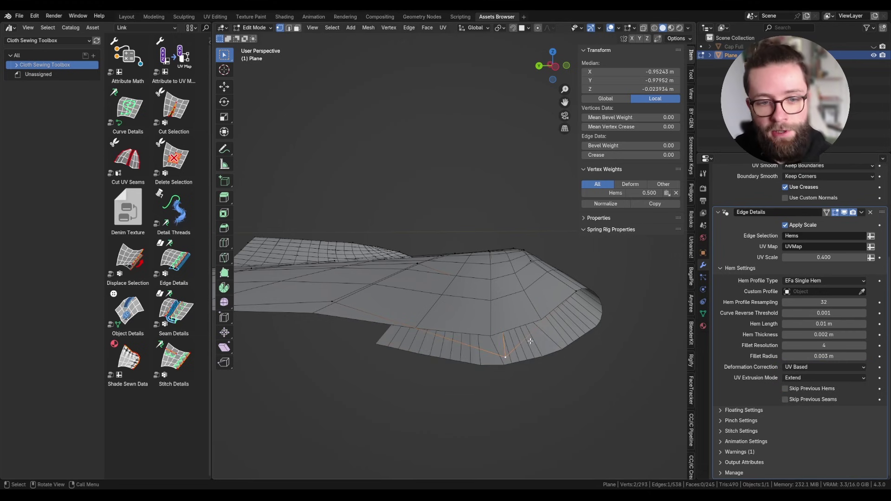
Raise the selected corner edge of the plane to a median Z of about 0.044 m.
middle_drag(511, 334, 466, 373)
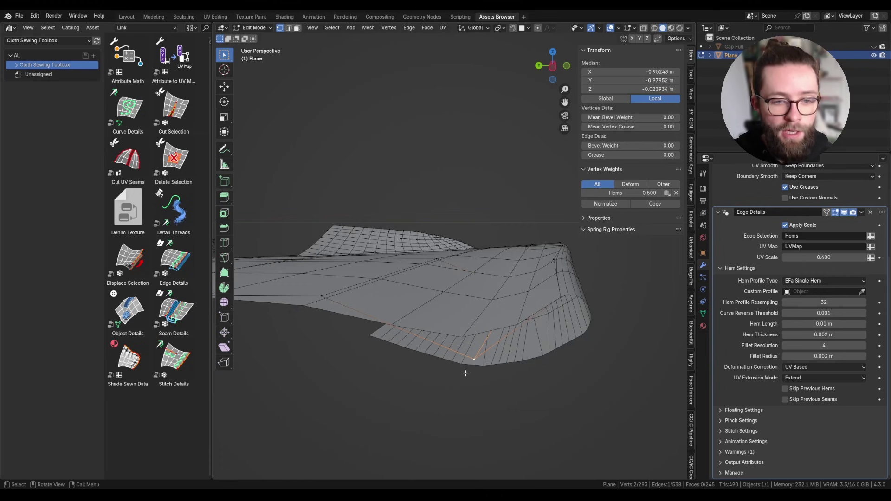
middle_drag(502, 340, 432, 347)
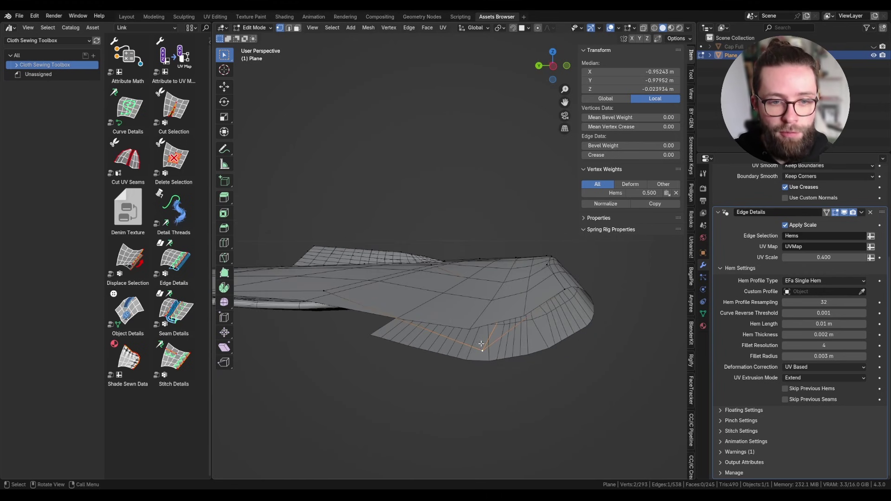
key(g)
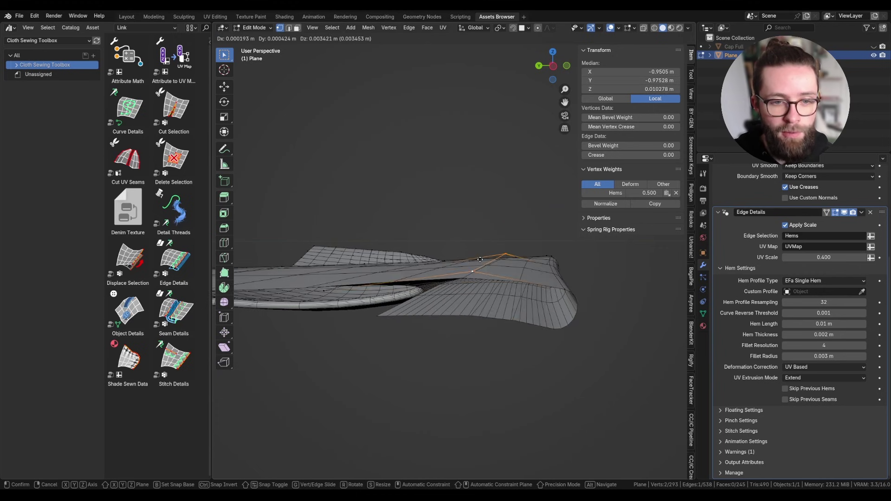
click(484, 203)
middle_drag(490, 268, 491, 291)
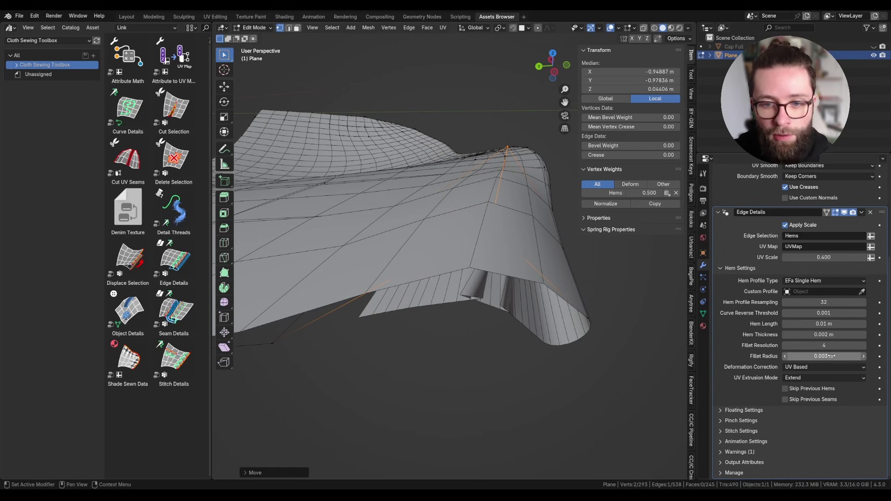
Set the Hem Profile Resampling to 8 and the Deformation Correction to Raycast Based.
click(822, 302)
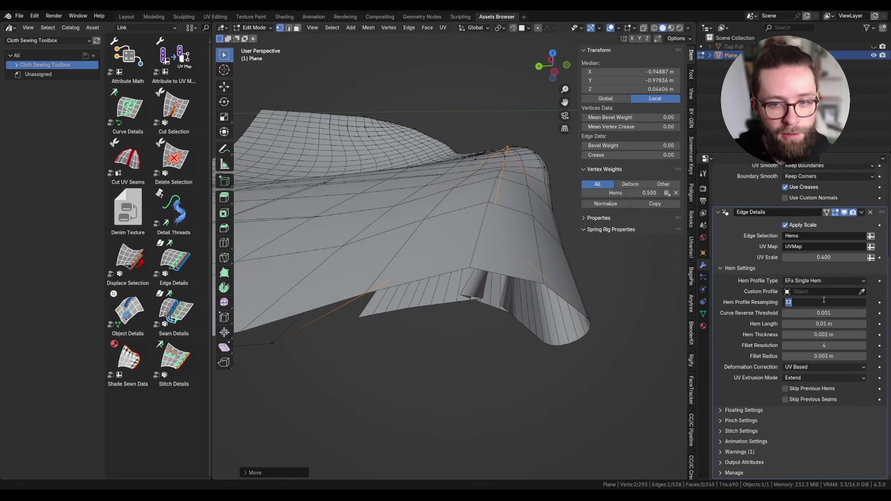
click(824, 367)
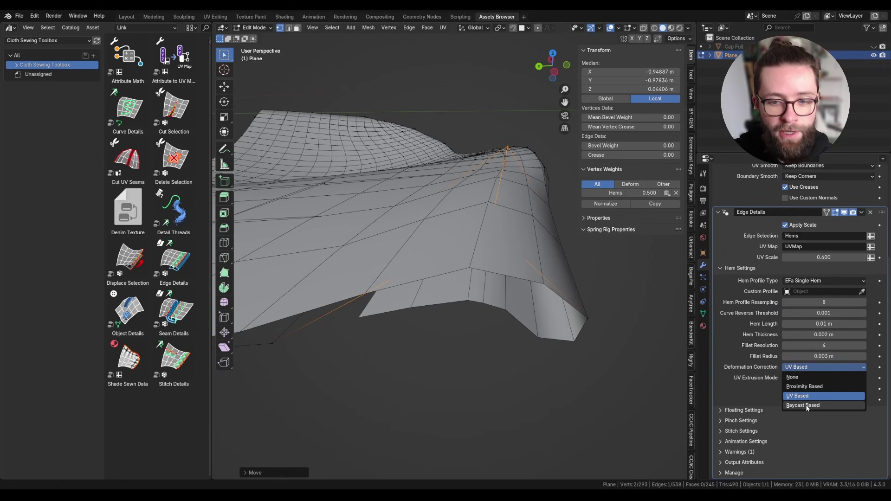
click(807, 406)
Set Deformation Correction to Proximity Based and lower the selected corner edge to a median Z of about -0.004 m.
click(812, 367)
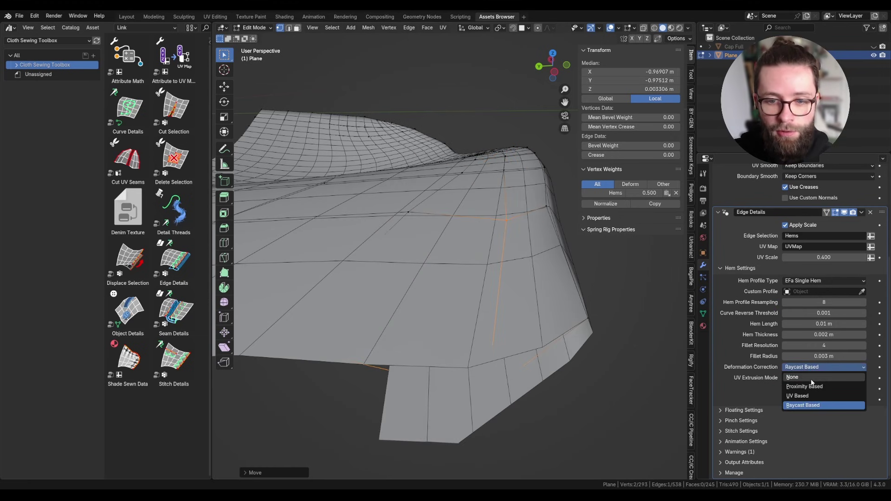
click(811, 386)
key(g)
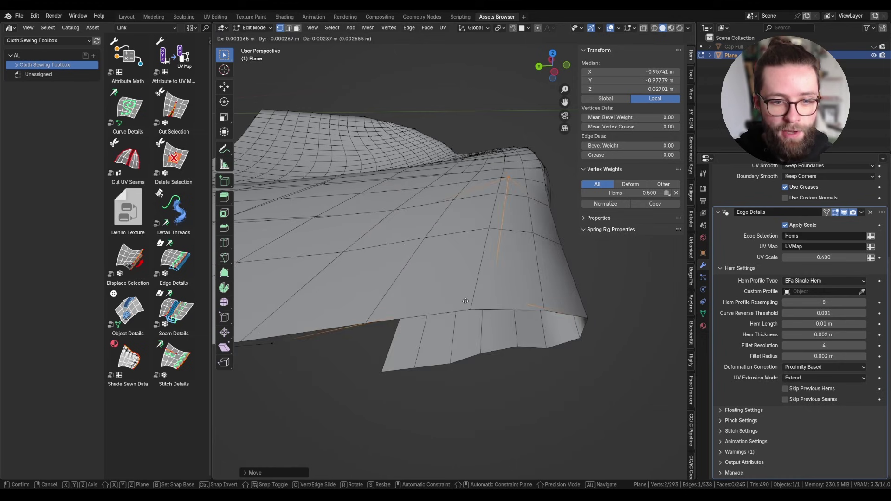
click(685, 370)
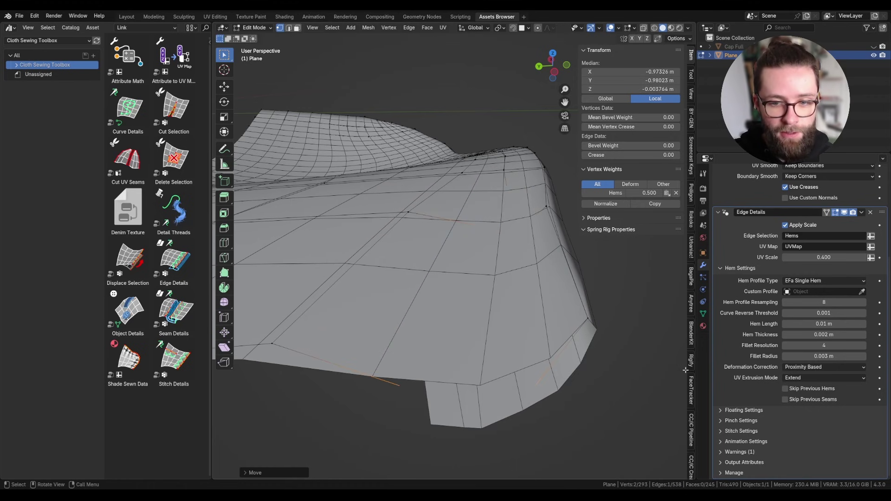
Return the Deformation Correction to Raycast Based and inspect the corner hem from a low angle.
click(811, 366)
click(807, 406)
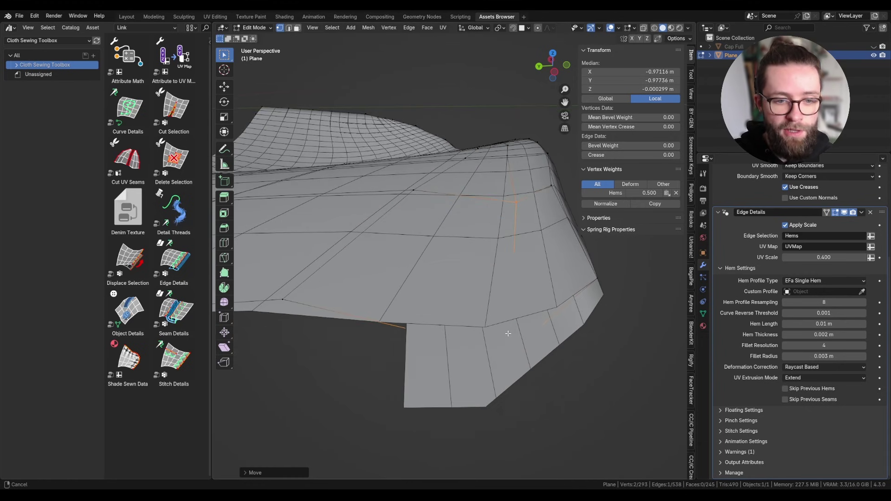
shift+middle_drag(508, 333, 502, 296)
mouse_move(502, 297)
middle_down()
mouse_move(471, 318)
mouse_move(470, 294)
mouse_move(457, 328)
mouse_move(465, 304)
middle_up()
Draw two annotation strokes from the hem strip up to the plane's border, and undo both strokes.
key(d)
drag(464, 310, 454, 267)
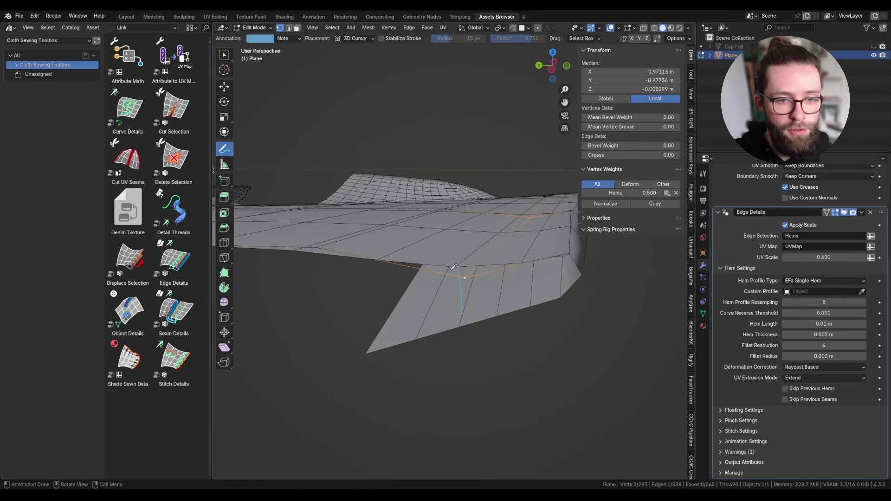
middle_drag(455, 266, 419, 320)
drag(421, 318, 415, 250)
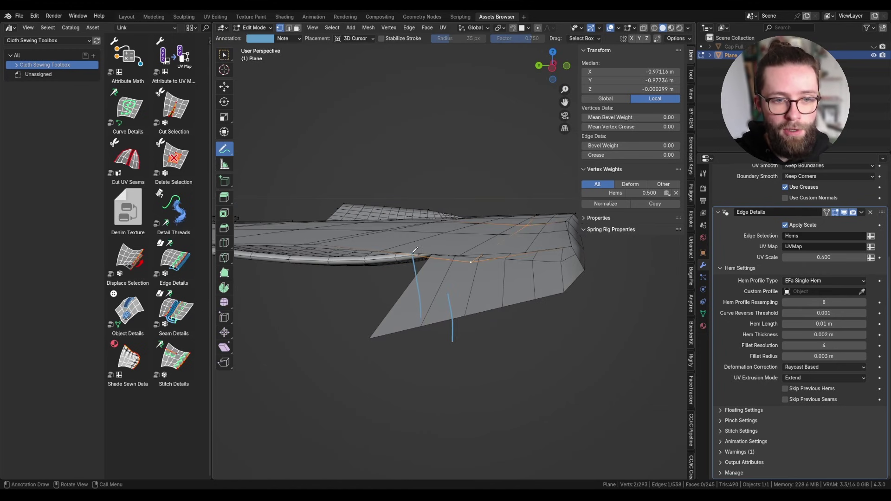
key(ctrl+z)
key(ctrl+z)
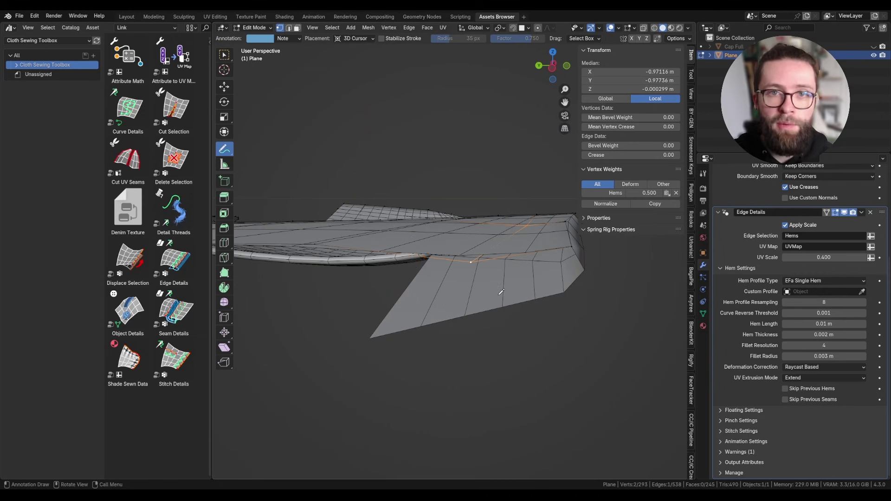
Move the selected corner edge around to test the raycast-based hem, leaving it at a median Z of about -0.0008 m.
middle_drag(491, 300, 510, 367)
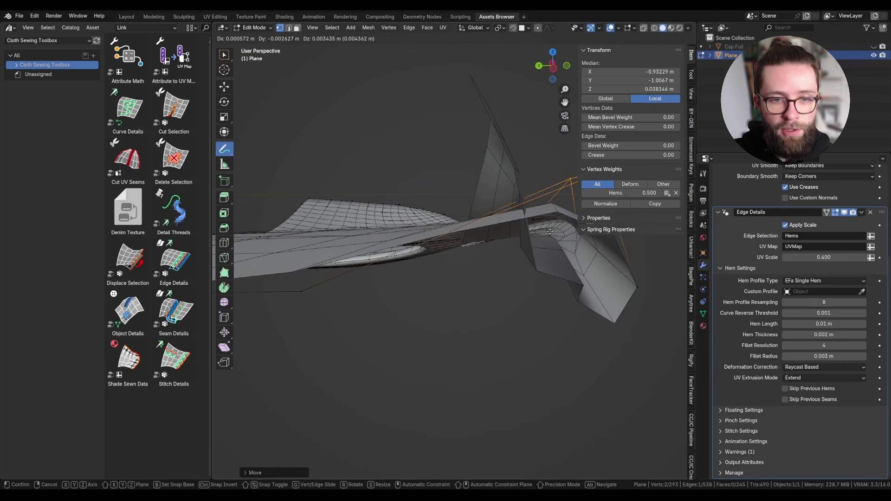
click(511, 222)
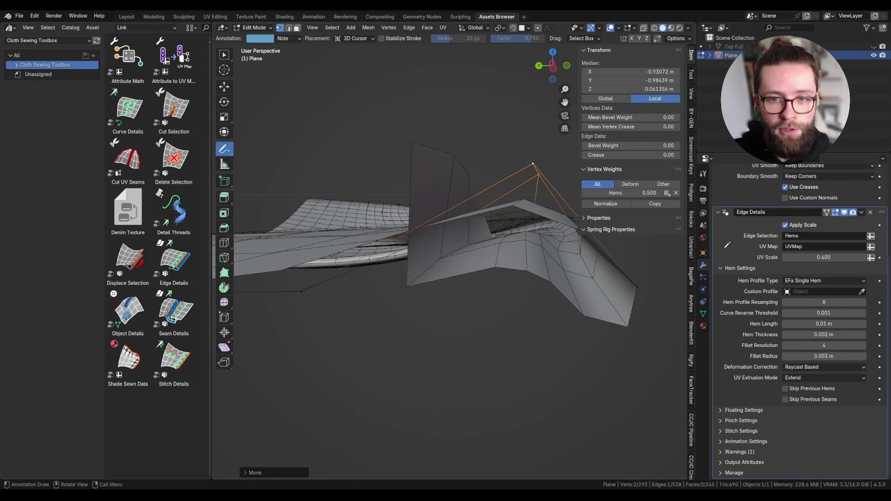
scroll(792, 258, up, 4)
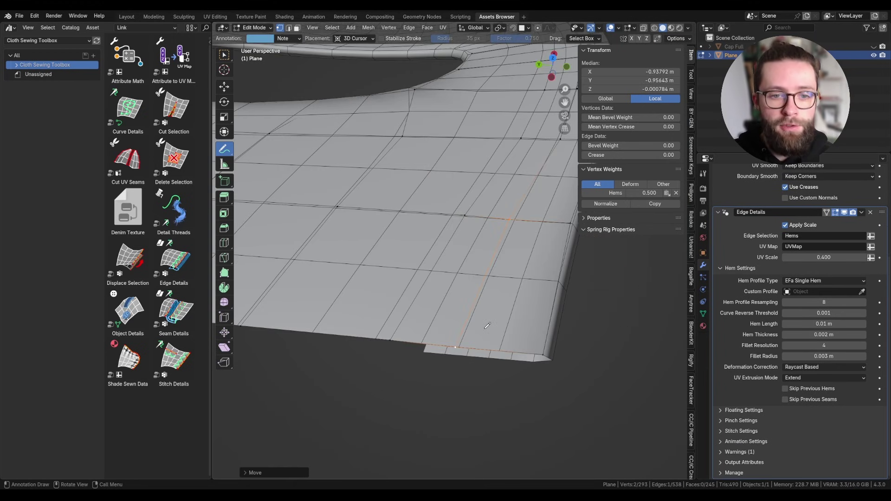
middle_drag(487, 326, 501, 267)
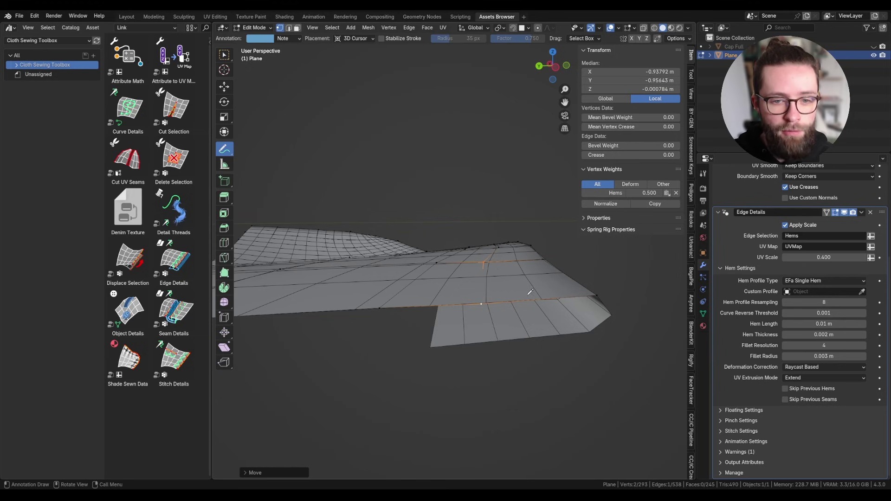
middle_drag(530, 291, 444, 315)
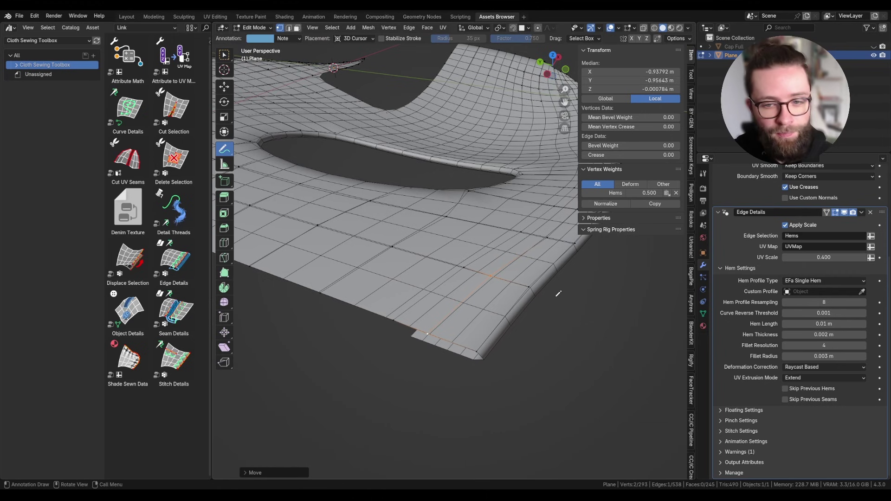
Return the plane to Object Mode, open the Shading workspace, and give the plane a new material viewed in rendered shading.
key(Tab)
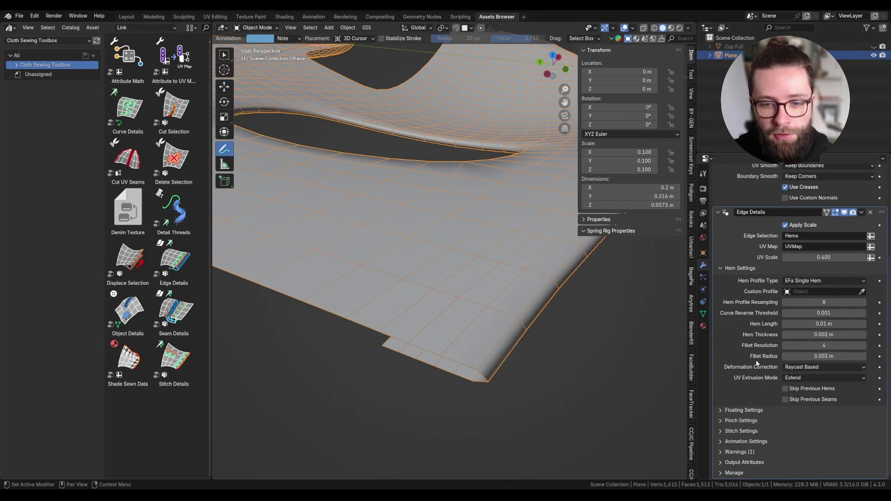
click(284, 17)
middle_drag(454, 199, 521, 184)
scroll(480, 215, up, 4)
click(450, 288)
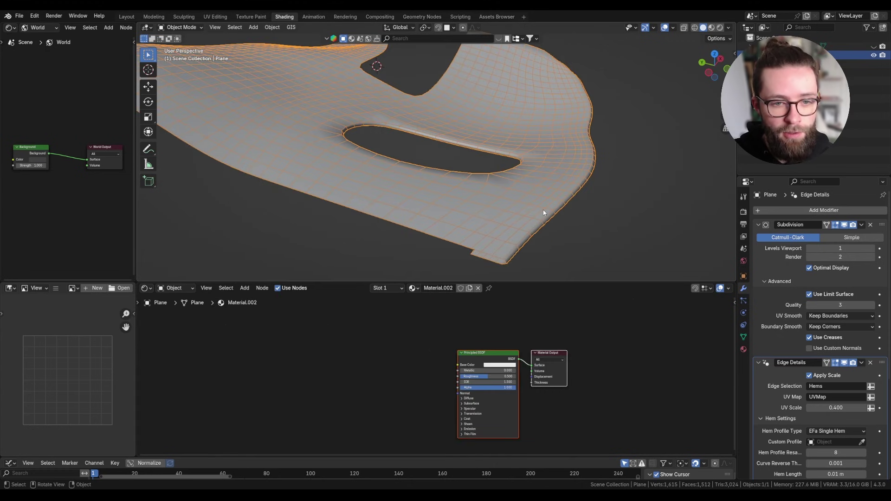
key(z)
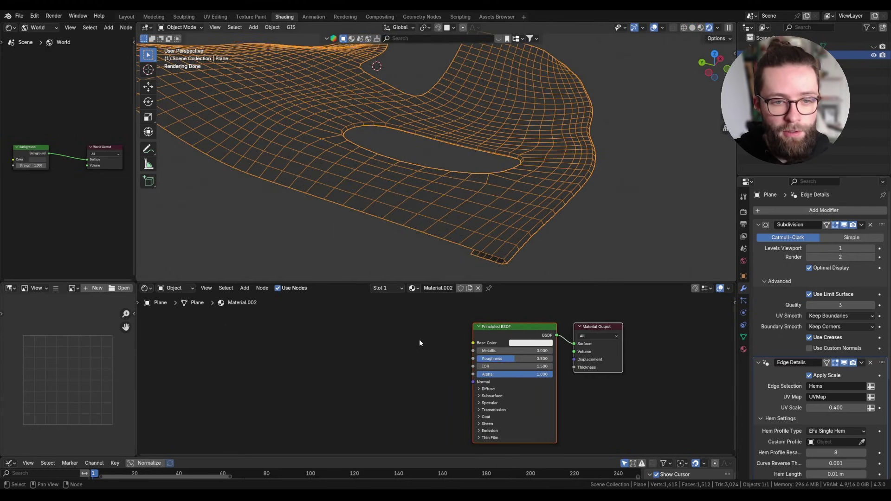
Add an Image Texture node to the plane's material, in front of the Principled BSDF.
middle_drag(419, 339, 437, 318)
key(shift+a)
text(im)
key(Return)
click(322, 328)
scroll(342, 348, up, 1)
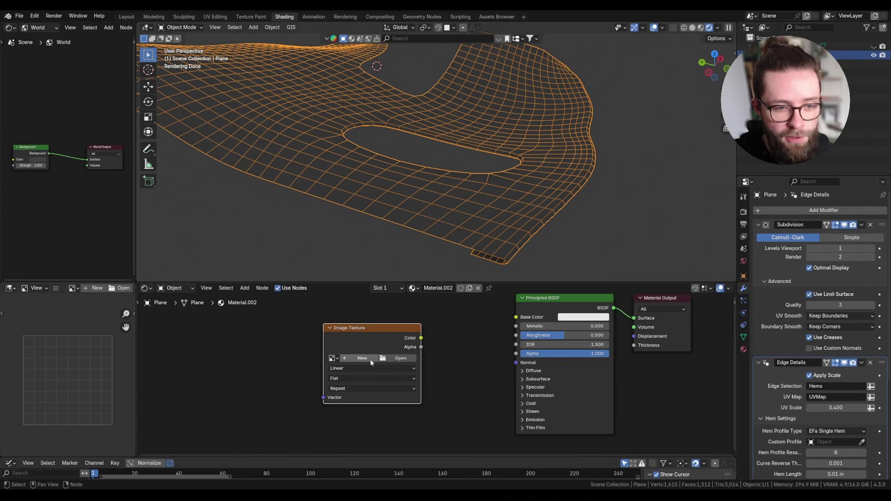
Create a new 1024 x 1024 px image of generated type UV Grid in the Image Texture node.
click(371, 359)
click(412, 409)
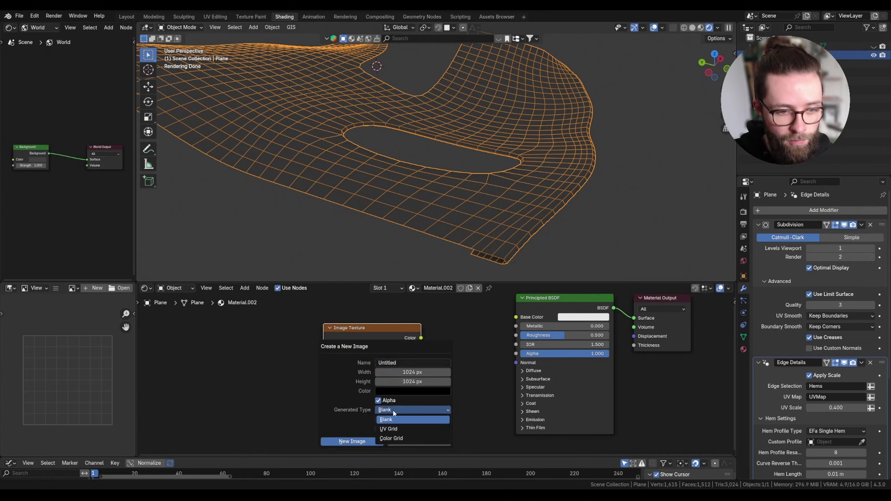
click(412, 419)
click(358, 442)
Add an Attribute node named UVMap and connect its Vector output to the Image Texture's Vector input.
key(shift+a)
text(attr)
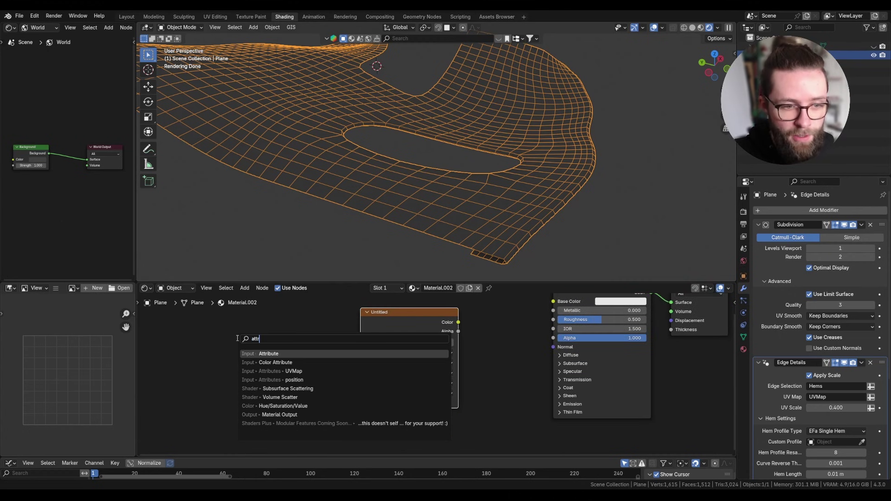
key(Return)
click(273, 403)
click(277, 407)
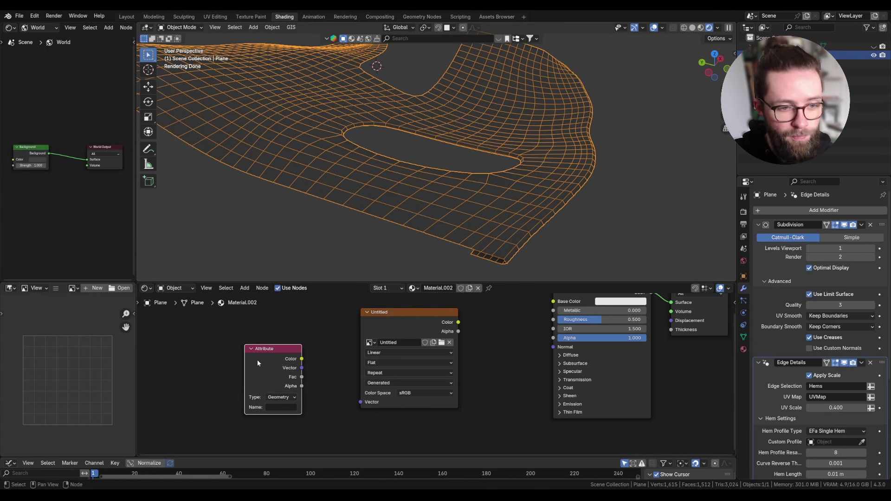
key(Return)
drag(301, 368, 360, 402)
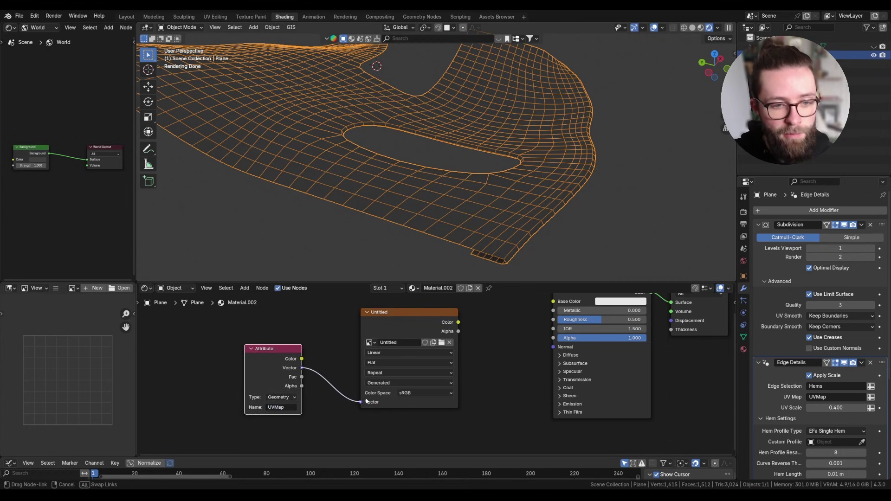
Check the Edge Details output attributes, link the image's Color to the material's Surface output, and inspect the grid on the plane.
scroll(774, 366, down, 8)
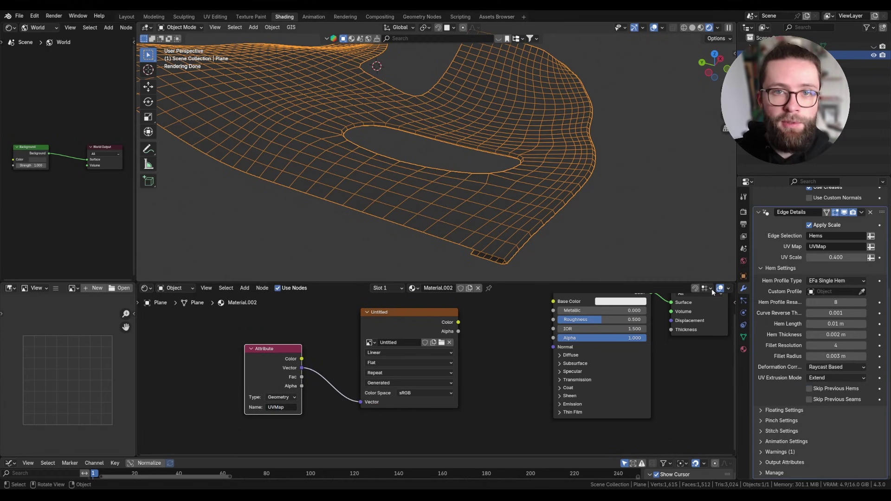
click(787, 463)
scroll(794, 456, down, 4)
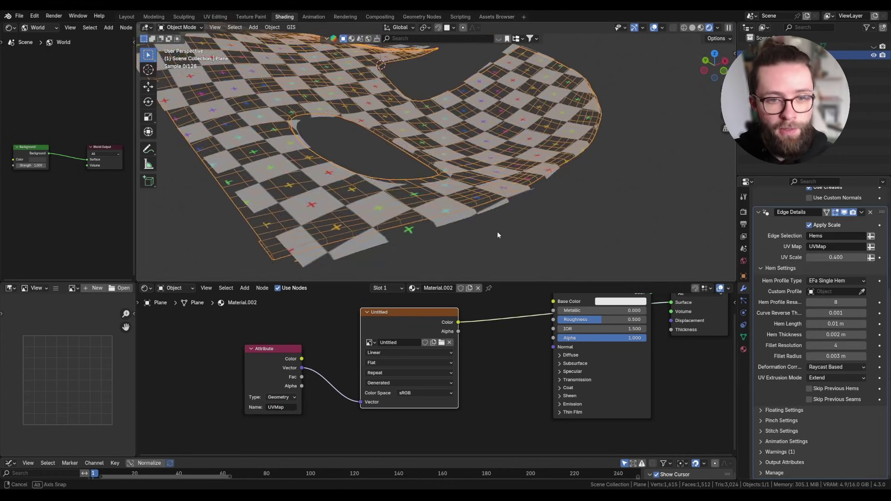
middle_drag(496, 231, 468, 206)
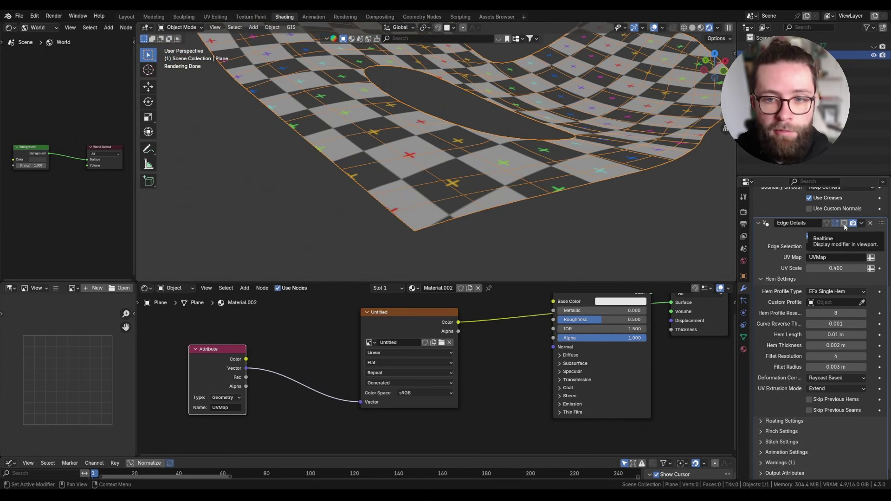
Turn the Edge Details modifier's viewport display back on, inspect the hem's UV grid, and save the file.
click(844, 224)
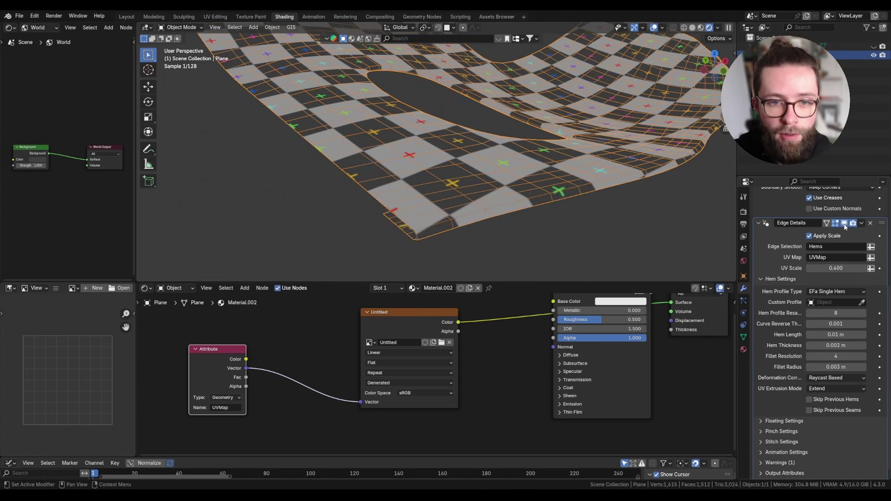
middle_drag(539, 188, 485, 239)
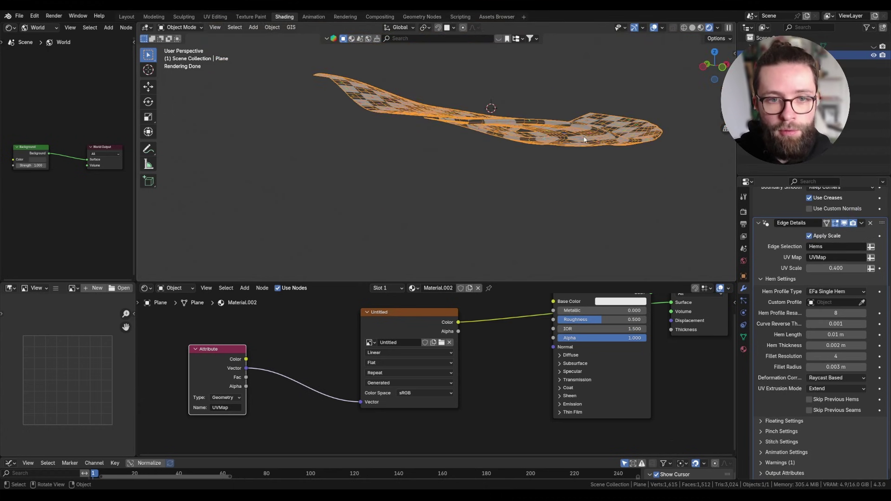
key(ctrl+s)
middle_drag(580, 74, 635, 156)
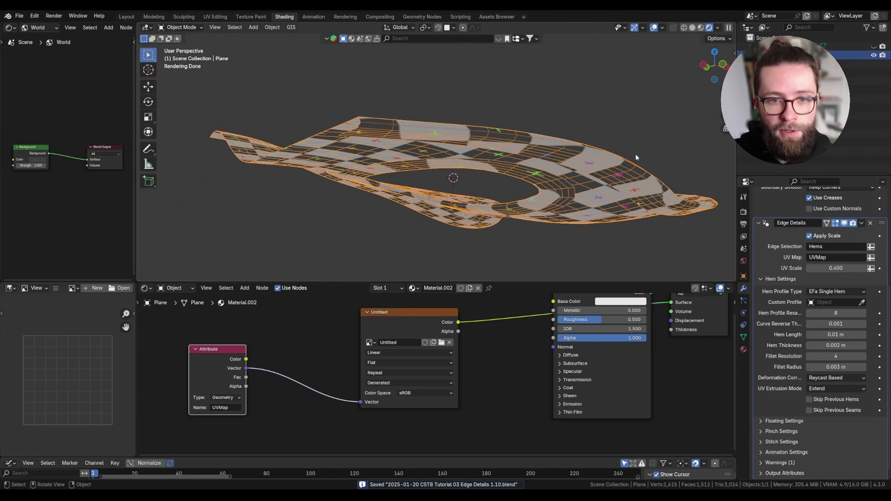
scroll(639, 168, up, 2)
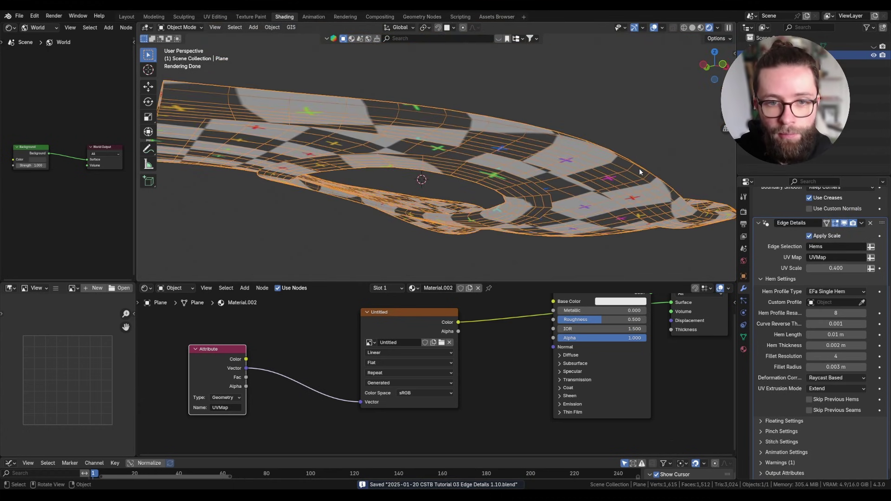
Set the UV Extrusion Mode to Mirror and give the Image Texture node a new 1024 x 1024 px Color Grid image.
click(835, 388)
click(834, 408)
middle_drag(520, 191, 493, 235)
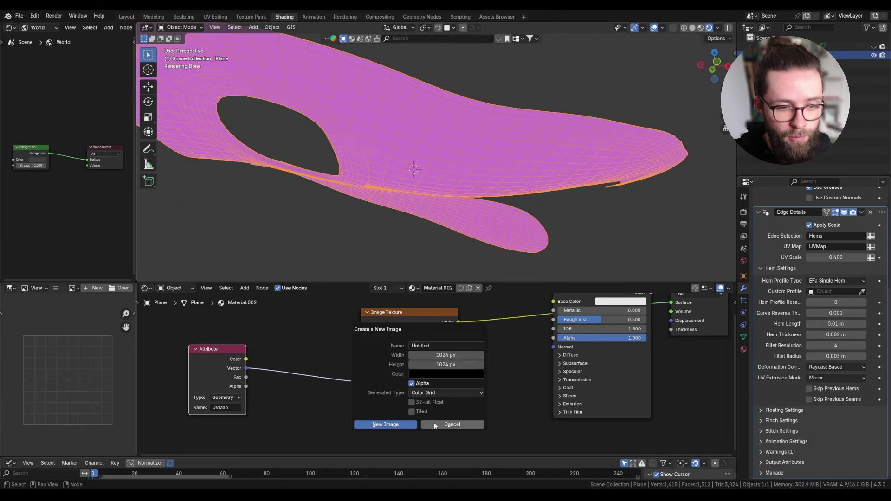
click(404, 425)
middle_drag(190, 143, 258, 138)
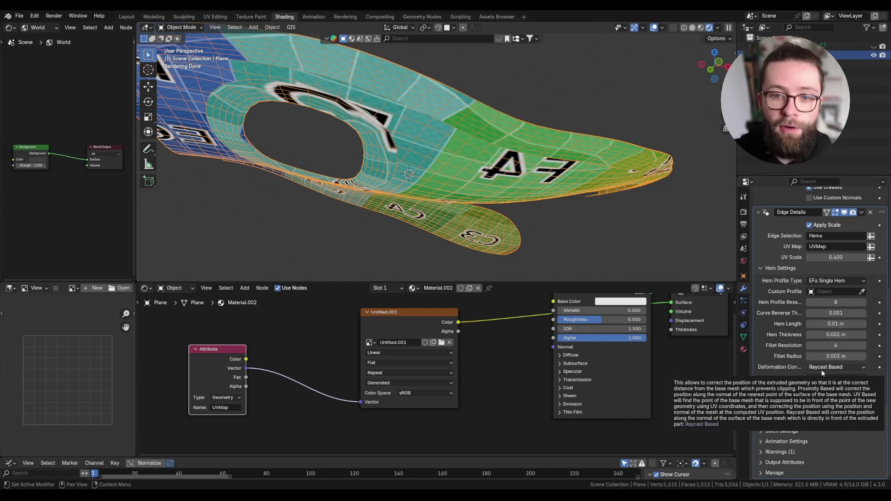
Switch the UV Extrusion Mode back to Mirror and inspect the color grid along the plane's hems.
click(835, 378)
click(831, 397)
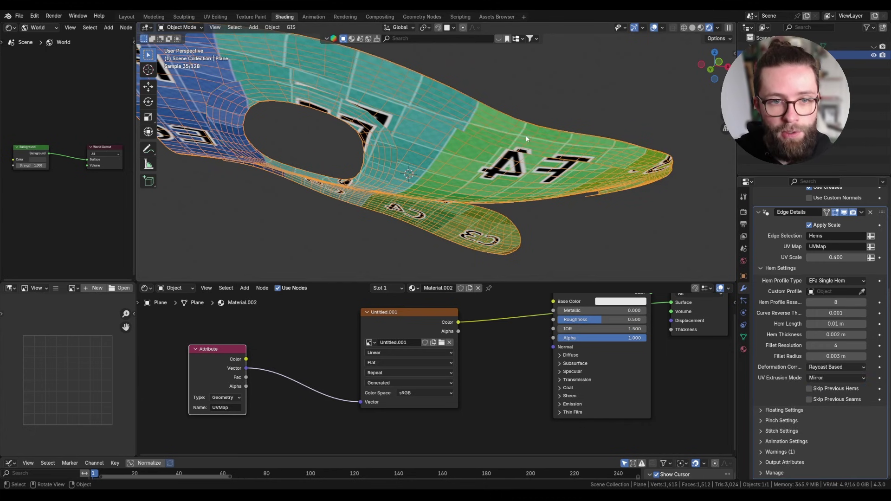
middle_drag(526, 137, 497, 188)
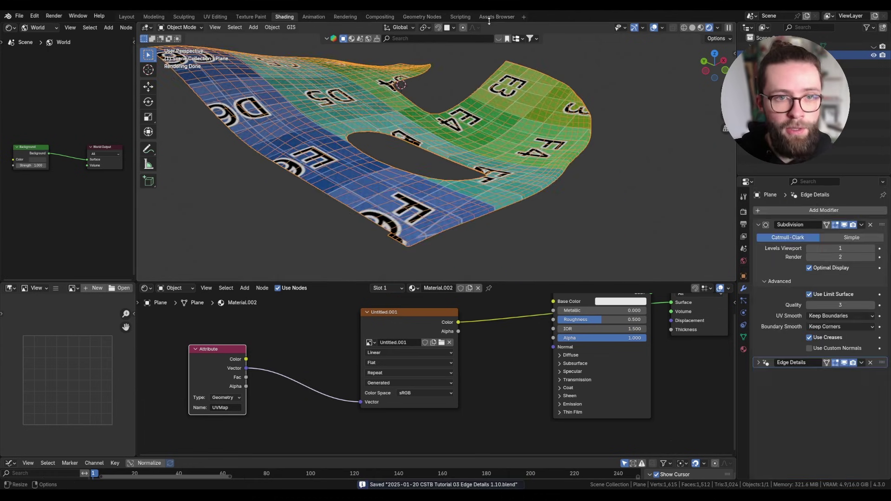
In the Assets Browser workspace, add Cut UV Seams to the plane with Unwrap enabled and inspect the flattened hem geometry.
click(497, 17)
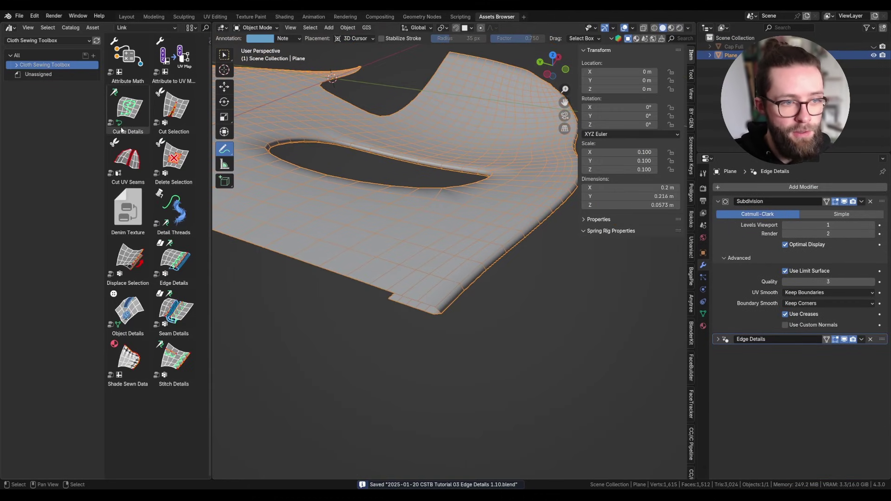
drag(127, 158, 411, 229)
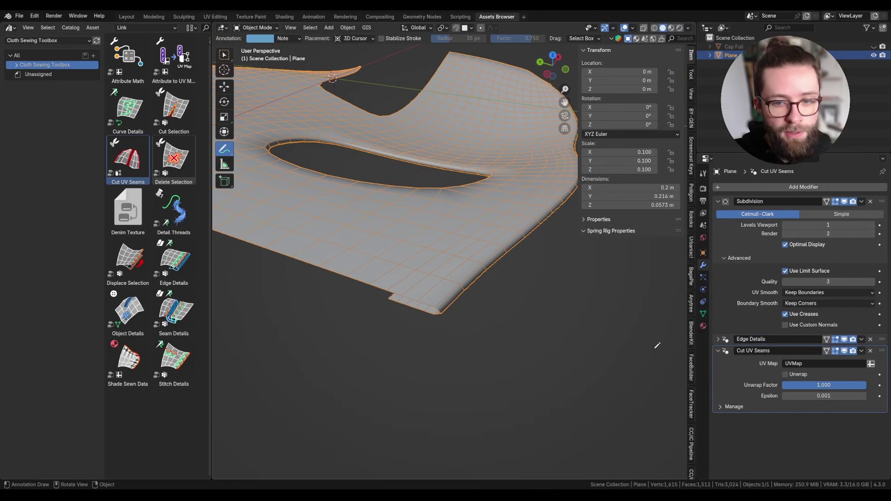
click(784, 374)
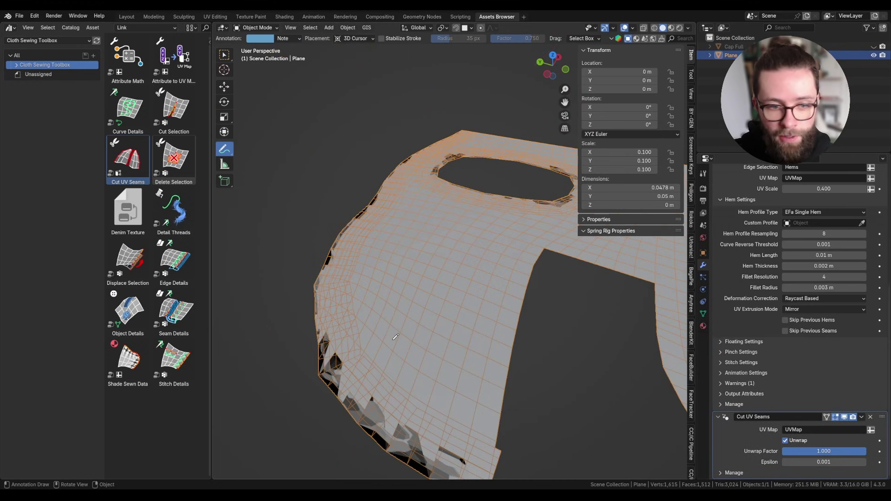
middle_drag(395, 336, 365, 355)
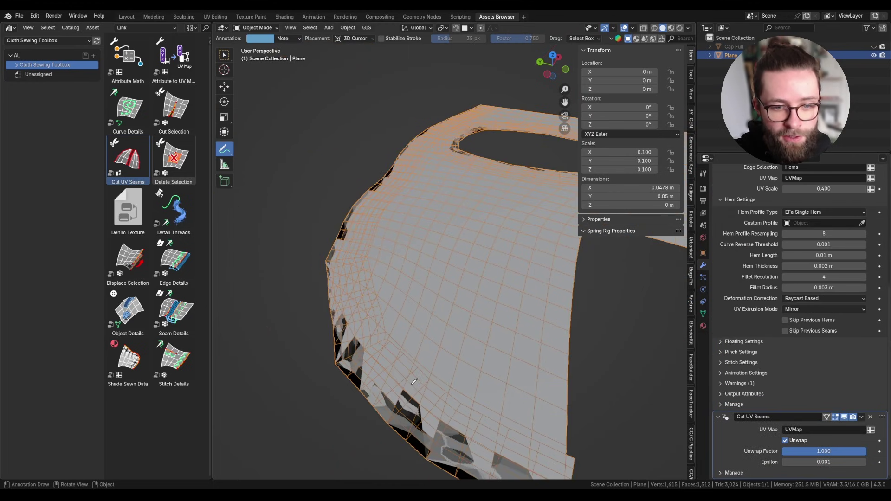
middle_drag(414, 381, 552, 409)
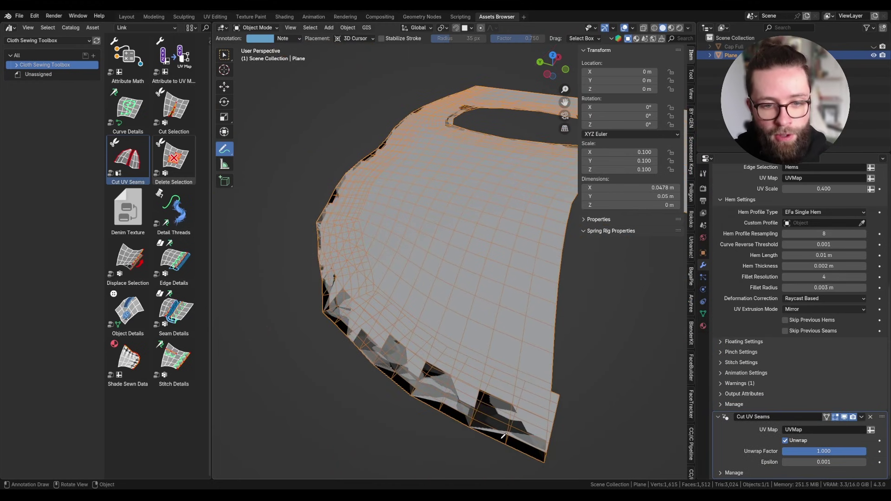
middle_drag(503, 435, 506, 424)
Set the hem's UV Extrusion Mode to Extend and remove the Cut UV Seams modifier.
click(823, 309)
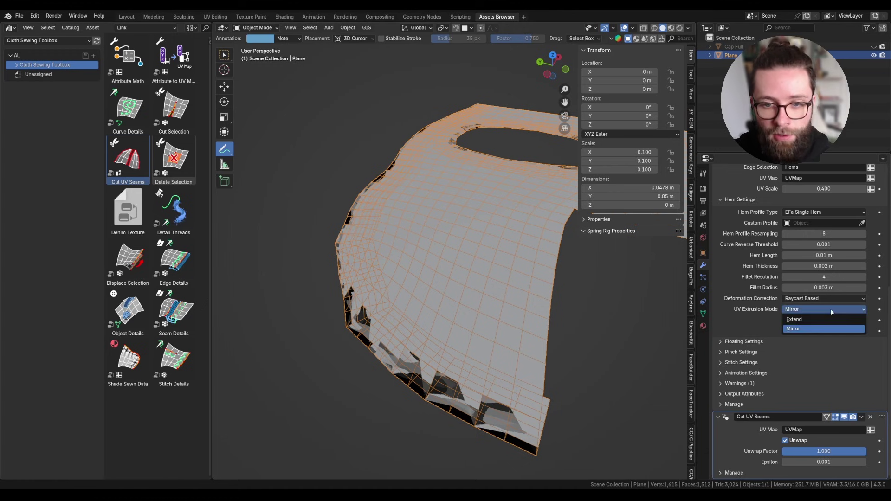
click(812, 316)
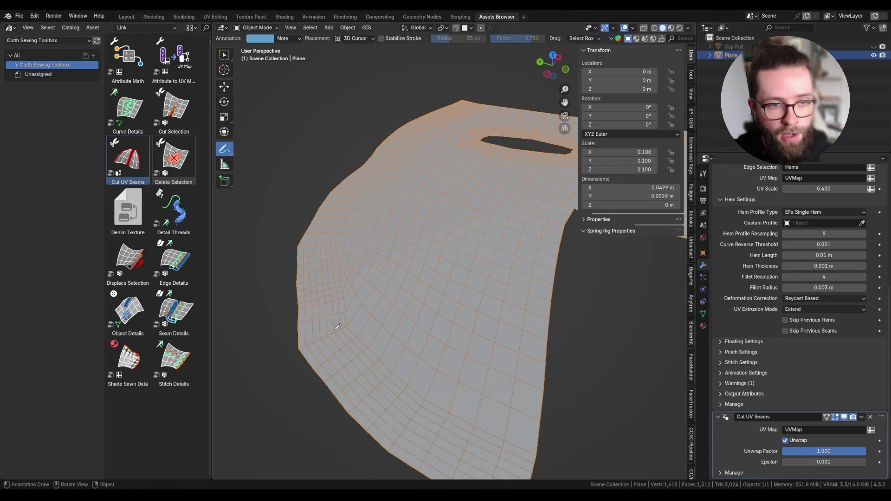
click(816, 312)
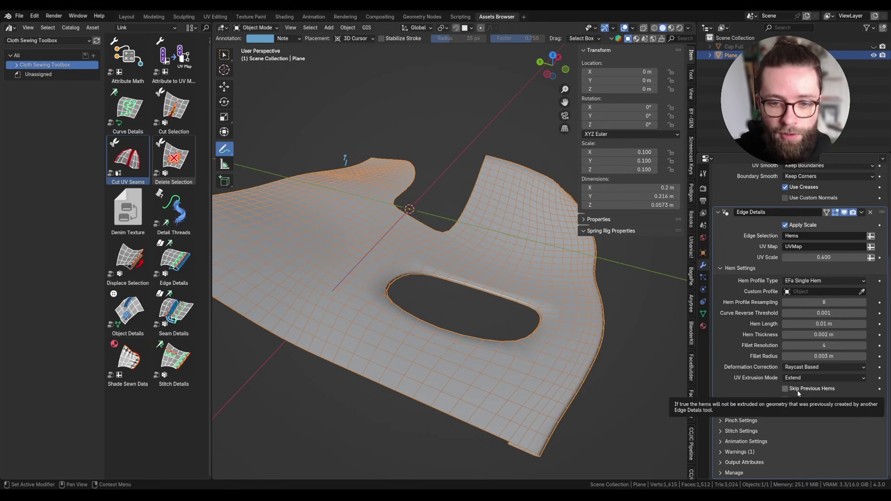
Add a second Edge Details asset to the plane, below the existing Edge Details modifier.
shift+middle_drag(561, 382, 533, 294)
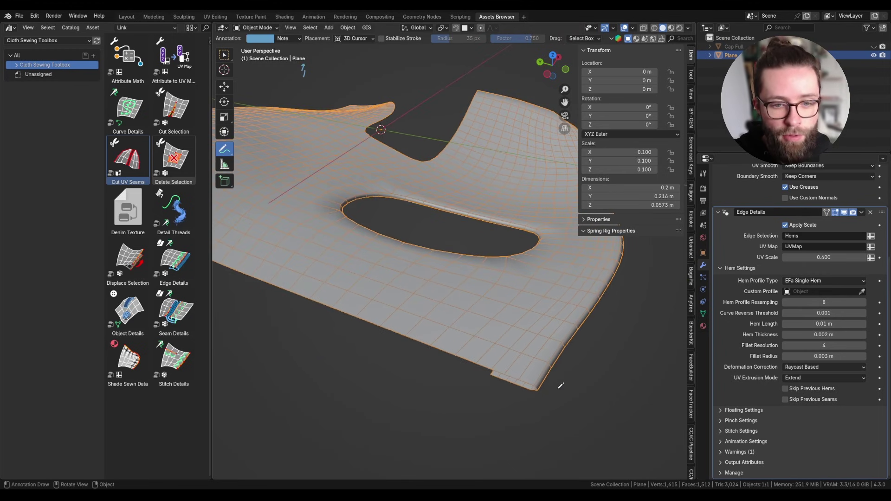
click(718, 212)
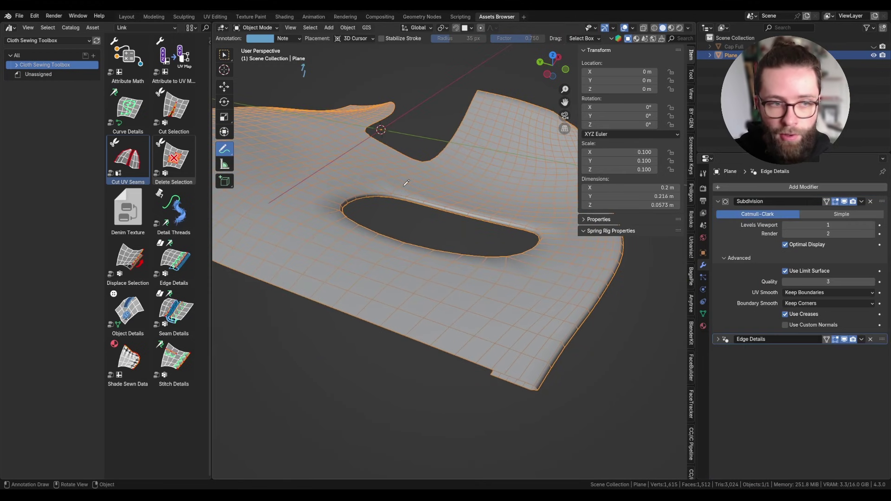
drag(174, 259, 518, 297)
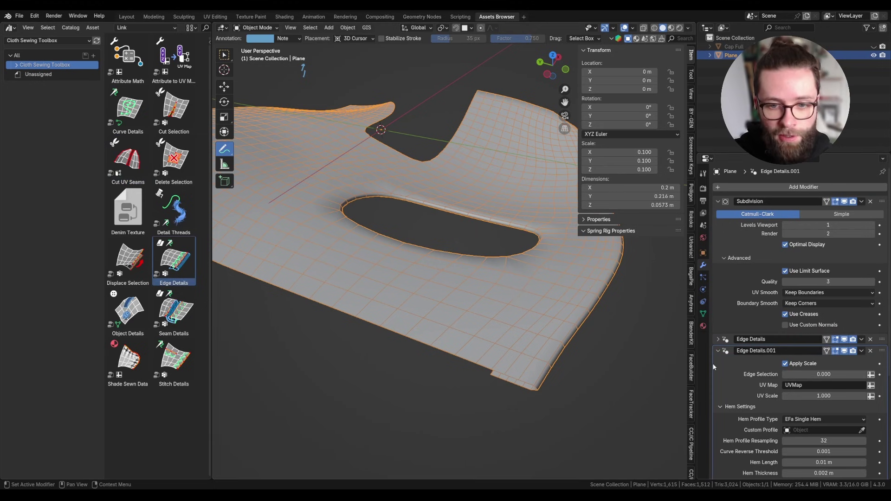
In Edit Mode, select the boundary edge loop along the plane's long straight front edge.
click(703, 314)
key(Tab)
click(224, 55)
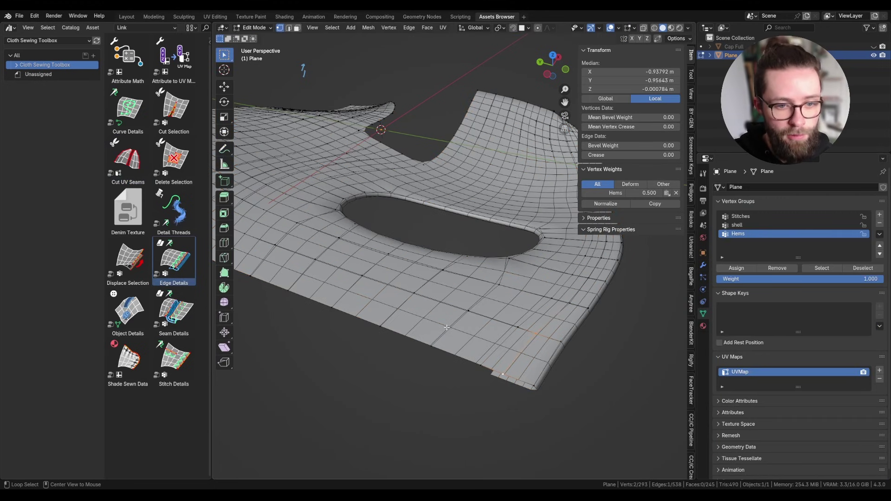
alt+click(423, 343)
shift+middle_drag(418, 349, 450, 356)
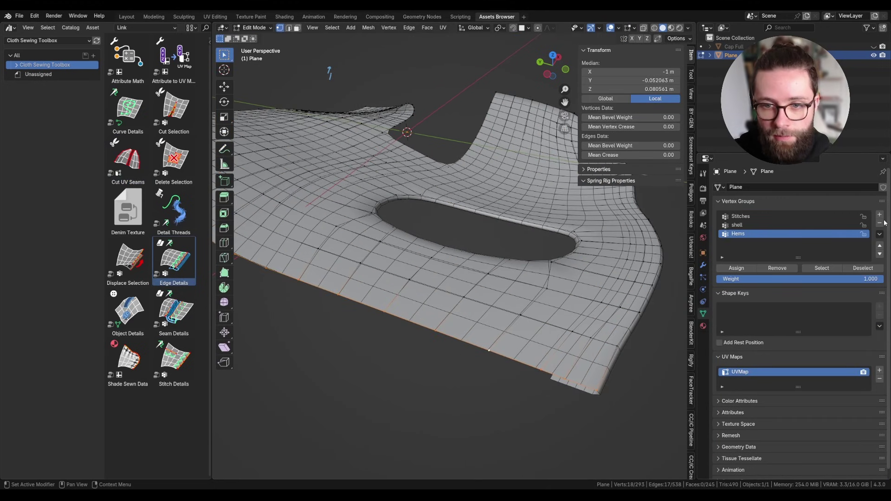
Create a vertex group named First Hems and assign the selected edge vertices to it with weight 1.000.
click(878, 214)
double_click(740, 242)
text(First Heù)
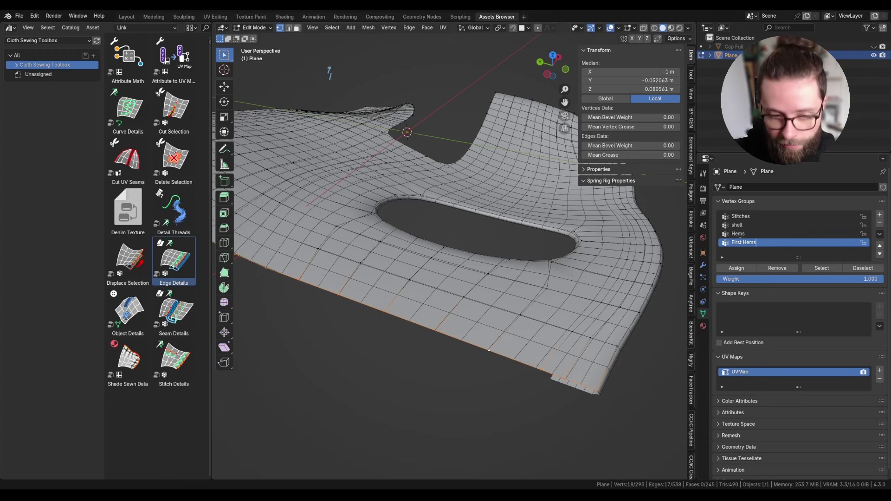
text(s)
key(Return)
click(737, 267)
Set the new Edge Details modifier's Edge Selection to First Hems and move it above the original Edge Details modifier.
click(703, 264)
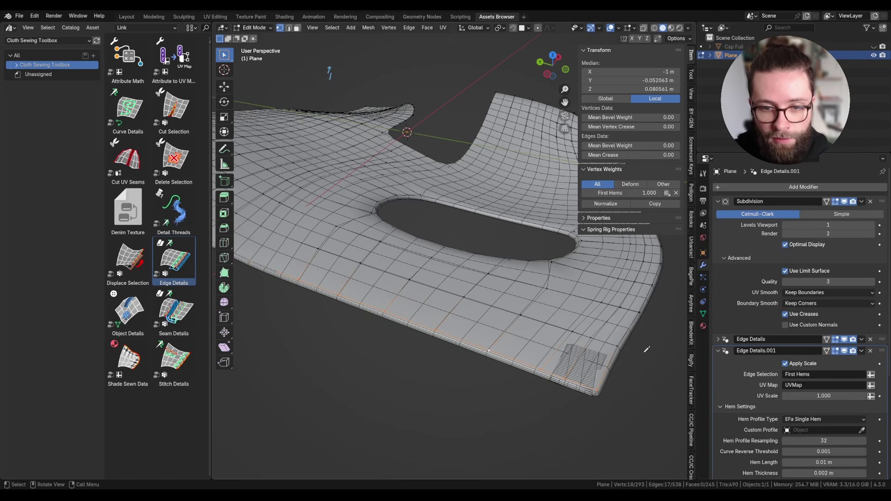
key(Tab)
click(846, 352)
mouse_move(882, 352)
mouse_down()
mouse_move(882, 319)
mouse_move(882, 339)
mouse_up()
scroll(613, 353, up, 1)
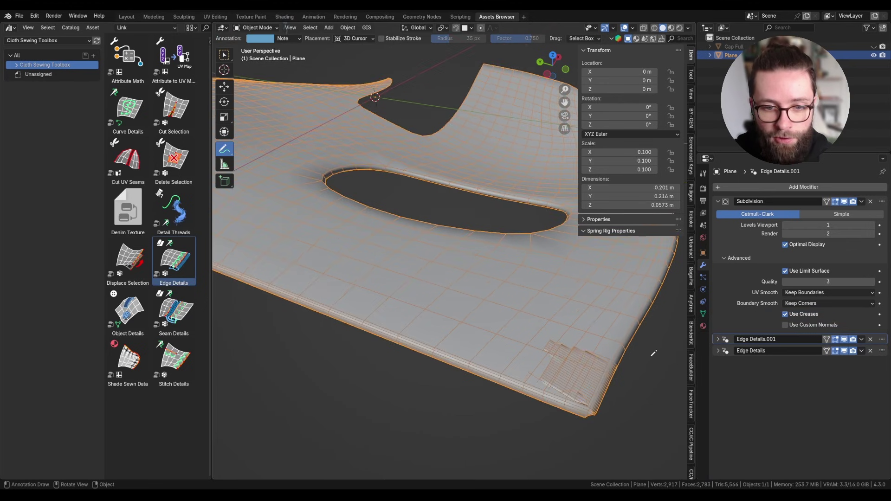
Set the original Edge Details modifier's Hem Thickness to 0.004 m and inspect the corner where the hems overlap.
click(718, 350)
scroll(789, 371, down, 4)
click(818, 387)
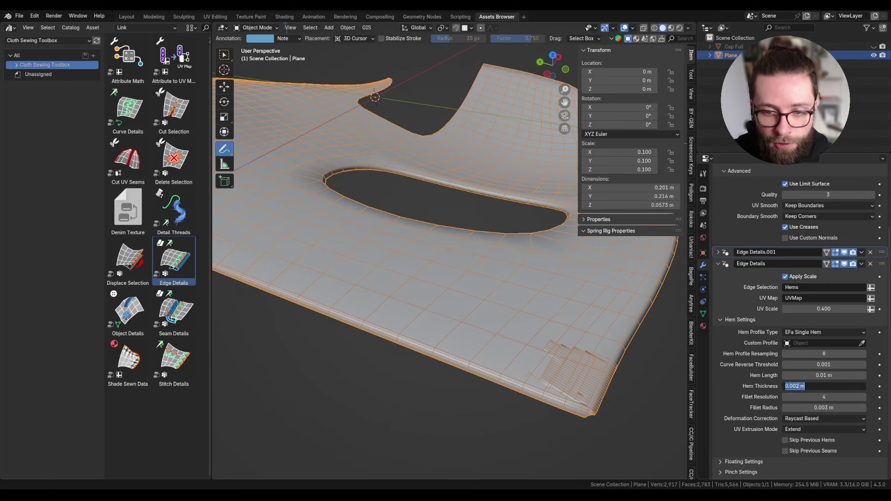
click(800, 387)
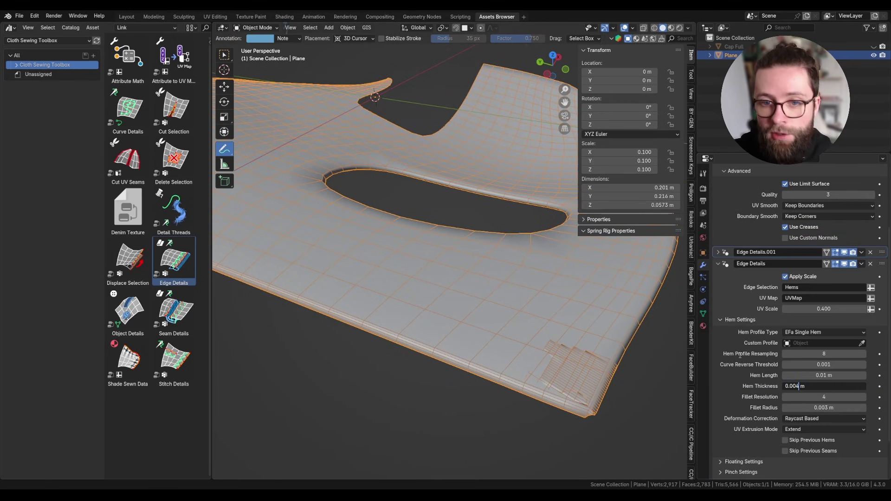
key(Return)
middle_drag(437, 279, 439, 253)
scroll(845, 355, up, 4)
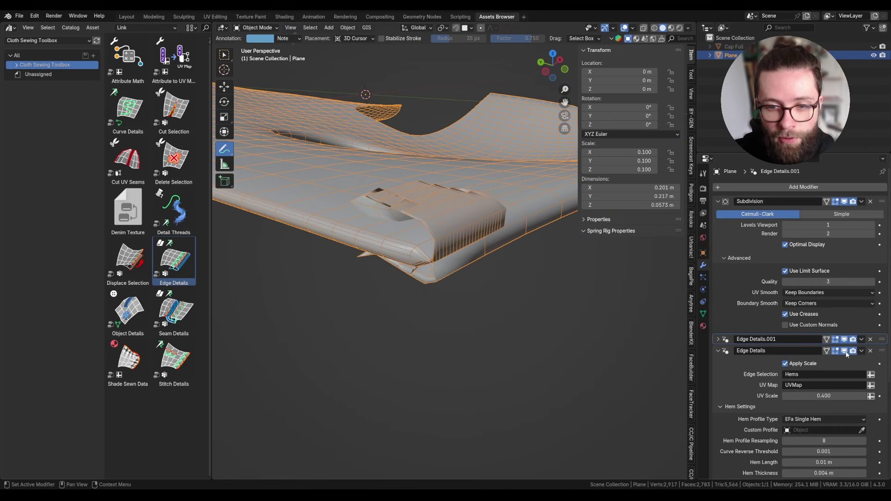
Hide the original Edge Details modifier in the viewport, mark and inspect the folded corner, and show the modifier again.
click(844, 351)
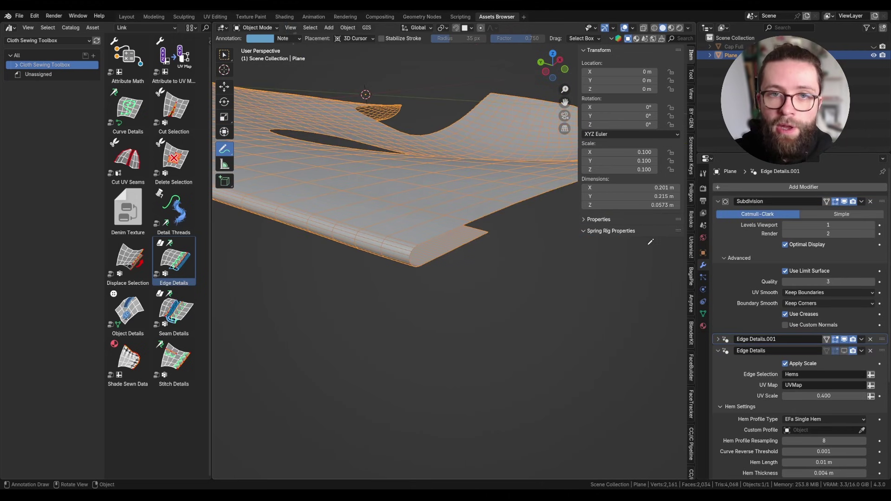
middle_drag(515, 206, 503, 206)
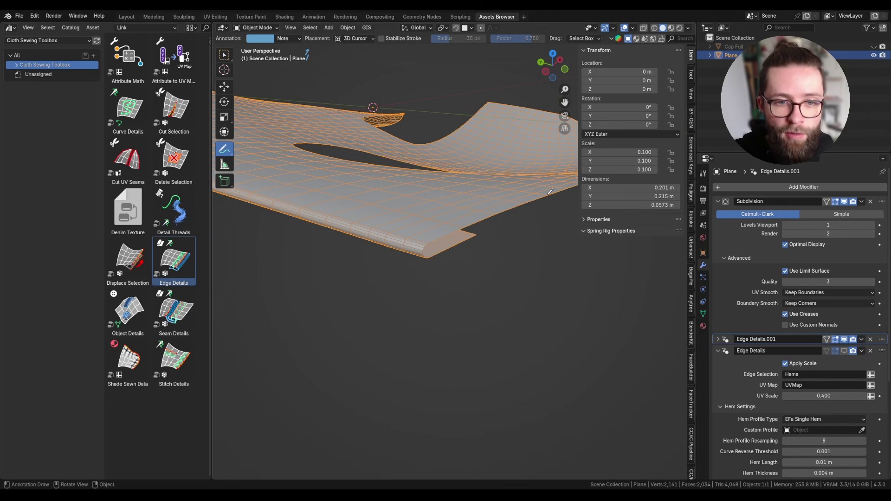
middle_drag(560, 188, 552, 244)
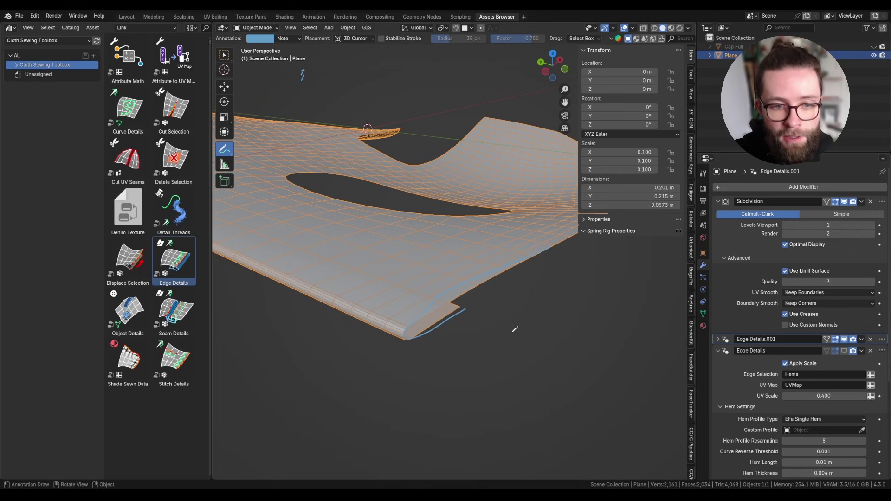
click(844, 350)
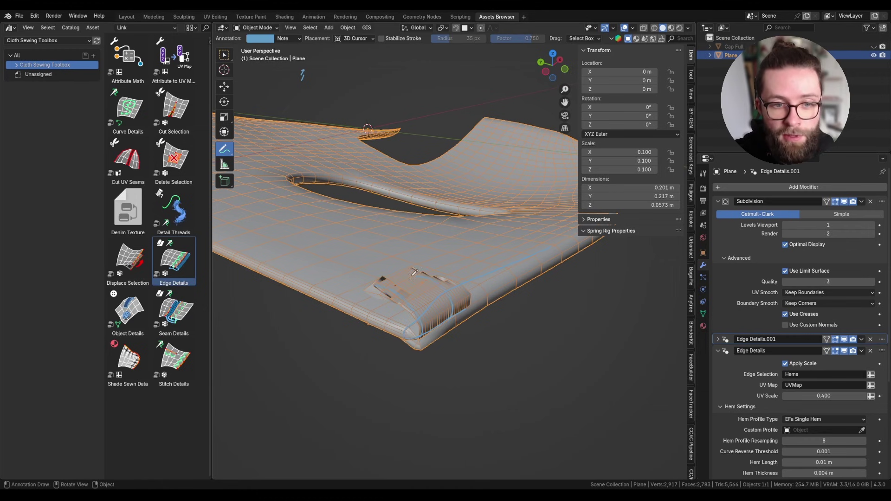
Move the First Hems Edge Details modifier below the original one and enable its Skip Previous Hems option.
drag(881, 338, 882, 365)
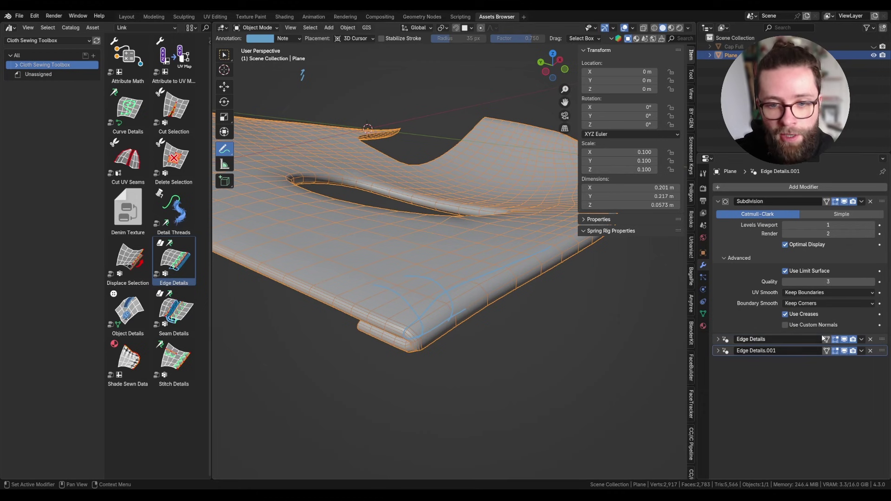
middle_drag(458, 333, 502, 268)
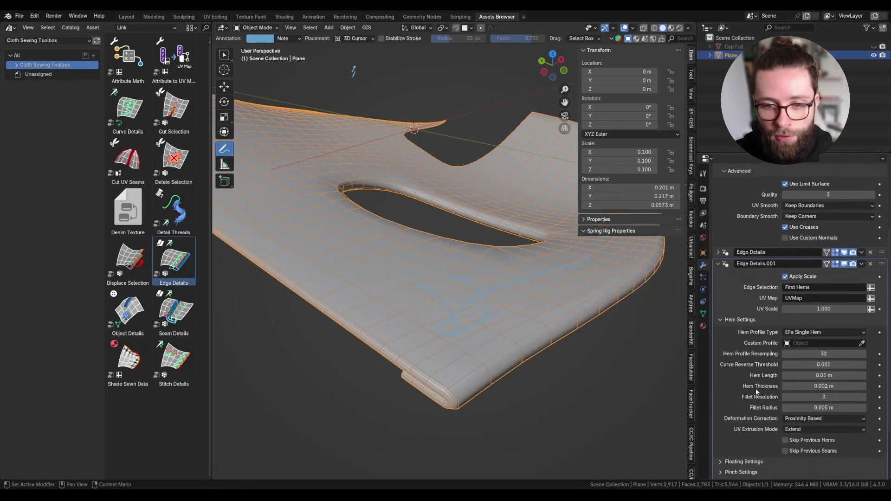
scroll(755, 388, down, 3)
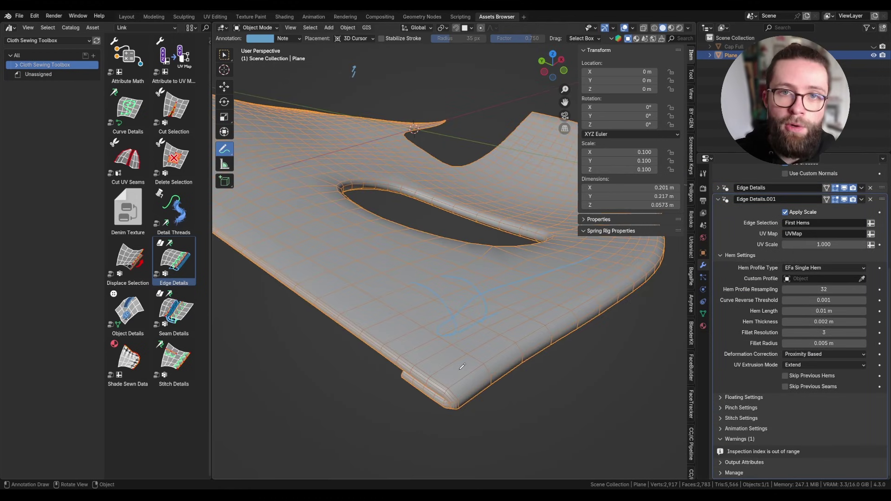
click(786, 375)
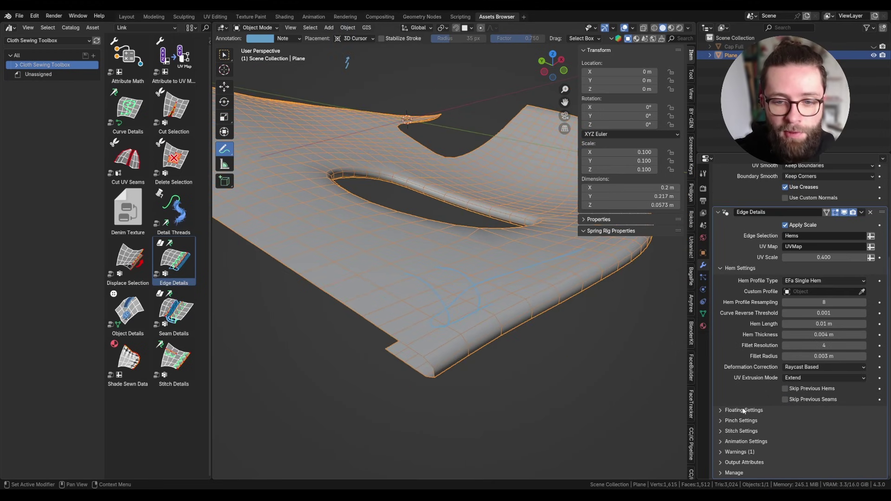
Set the Hems Edge Details modifier's profile to LSk Waistband and Deformation Correction to None, and erase the annotations at the corner.
click(744, 410)
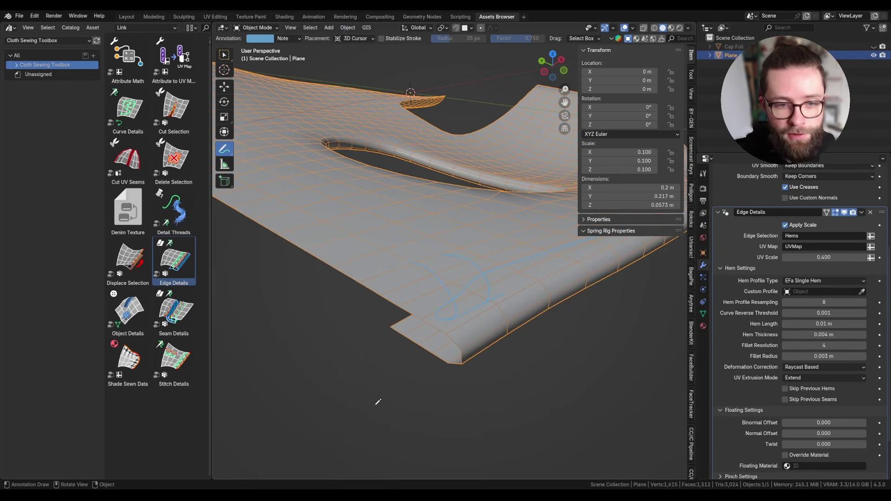
scroll(752, 401, down, 3)
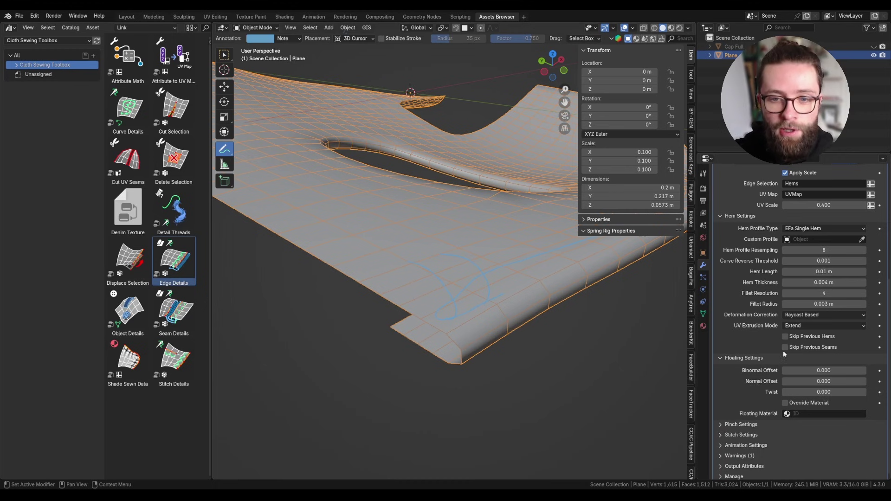
click(818, 229)
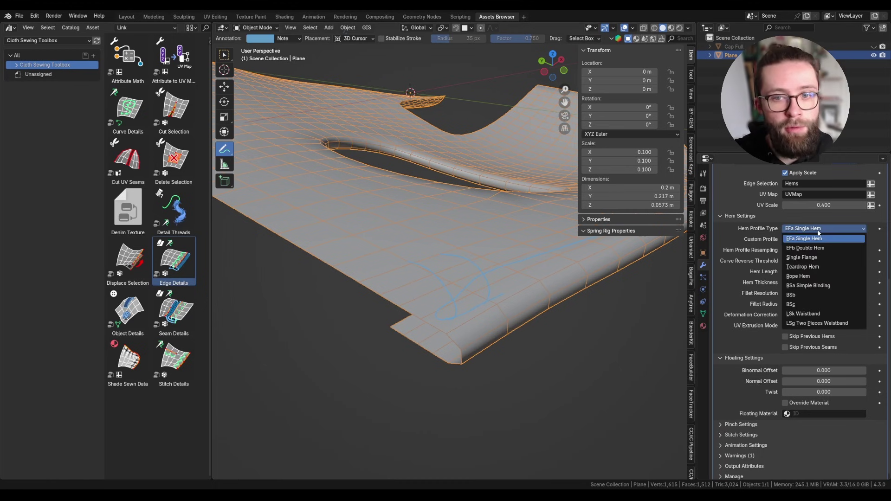
click(808, 314)
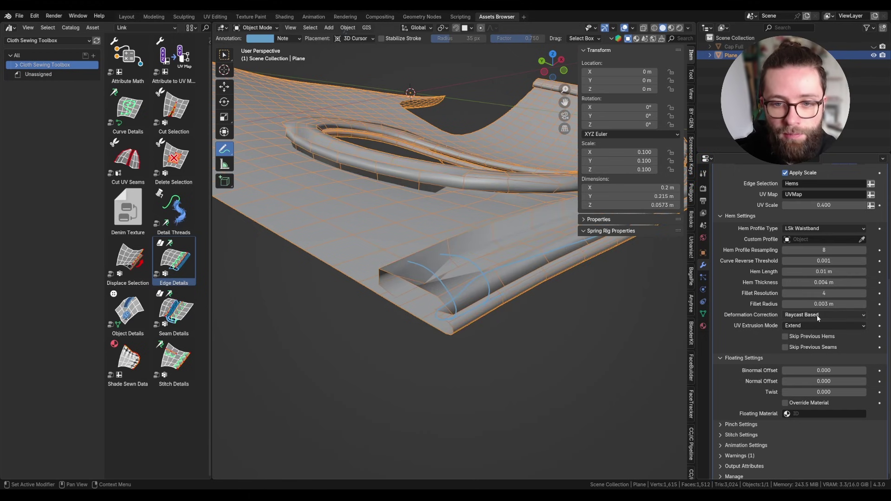
click(817, 315)
click(809, 304)
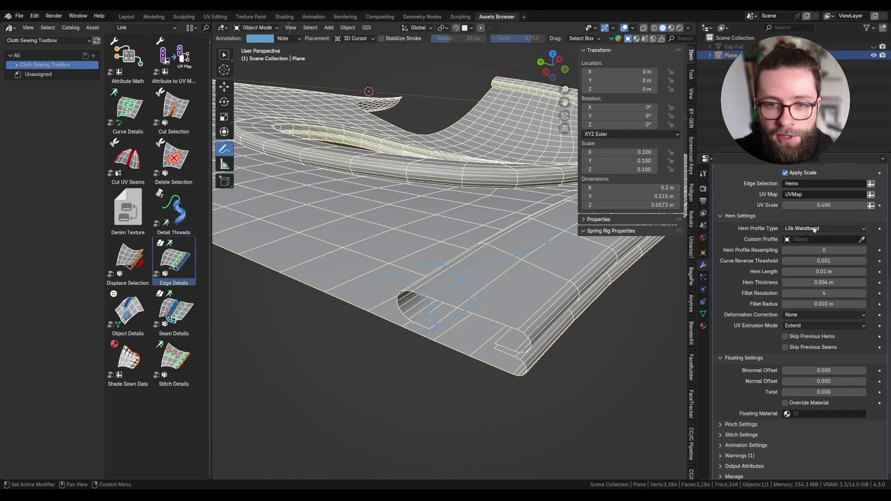
mouse_move(388, 320)
mouse_down()
mouse_move(511, 361)
mouse_move(520, 351)
mouse_move(421, 296)
mouse_move(413, 322)
mouse_move(427, 327)
mouse_move(387, 280)
mouse_move(457, 316)
mouse_move(554, 225)
mouse_up()
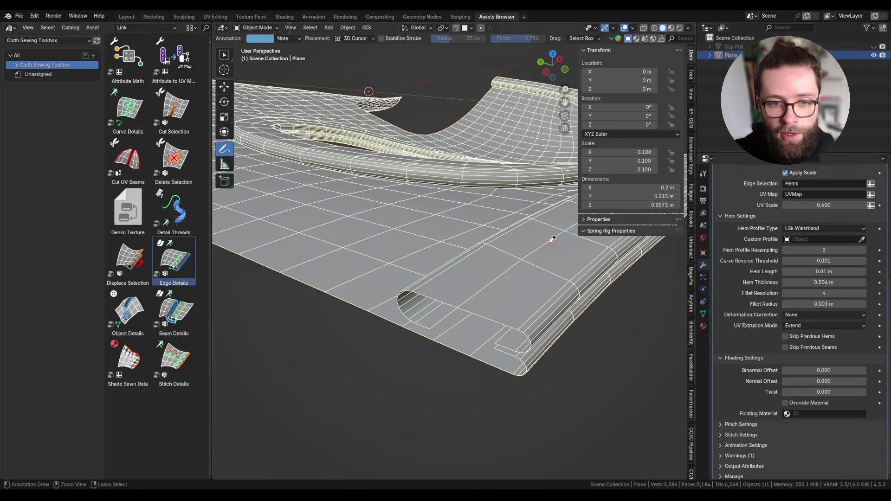
Try the floating part's Binormal Offset, Normal Offset and Twist, temporarily marking the offset direction with an arrow at the hem corner.
mouse_move(810, 370)
mouse_down()
mouse_move(858, 371)
mouse_move(809, 370)
mouse_up()
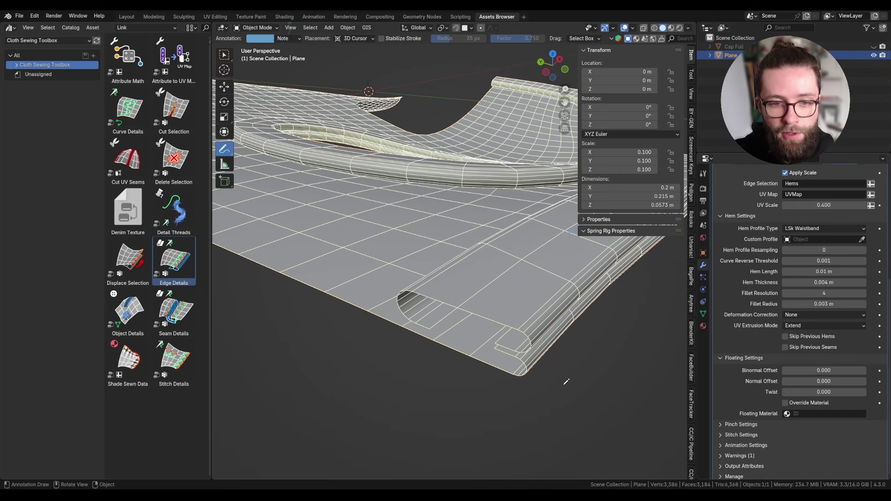
mouse_move(532, 366)
mouse_down()
mouse_move(621, 384)
mouse_move(583, 399)
mouse_up()
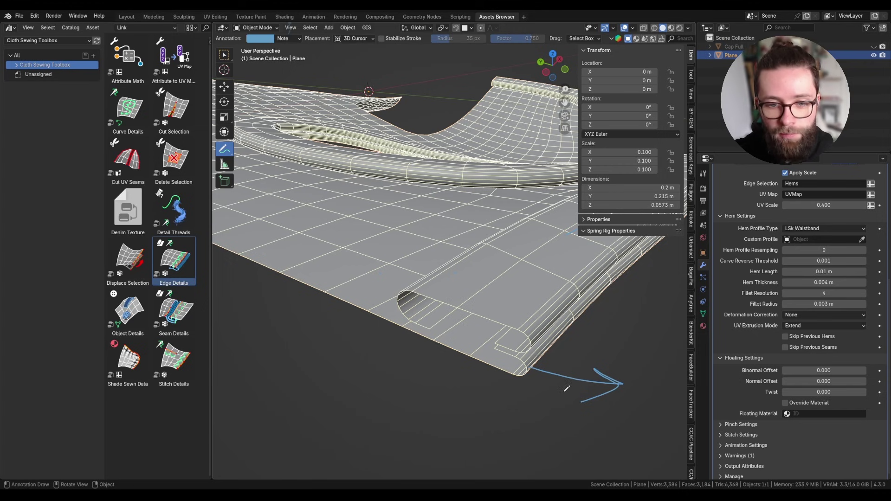
key(ctrl+z)
key(ctrl+z)
mouse_move(823, 381)
mouse_down()
mouse_move(834, 381)
mouse_move(824, 381)
mouse_up()
mouse_move(823, 392)
mouse_down()
mouse_move(128, 385)
mouse_move(836, 391)
mouse_up()
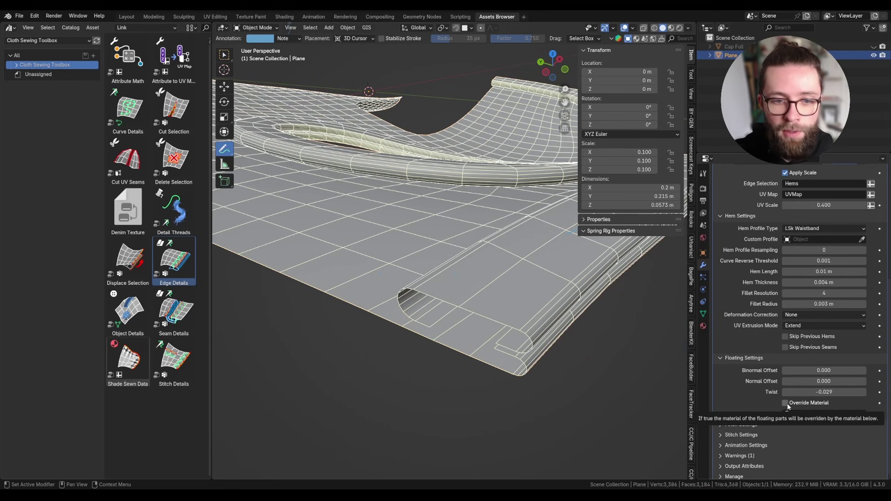
Override the floating part's material with material B and inspect the waistband along the edge and around the hole.
click(787, 403)
click(796, 412)
click(819, 403)
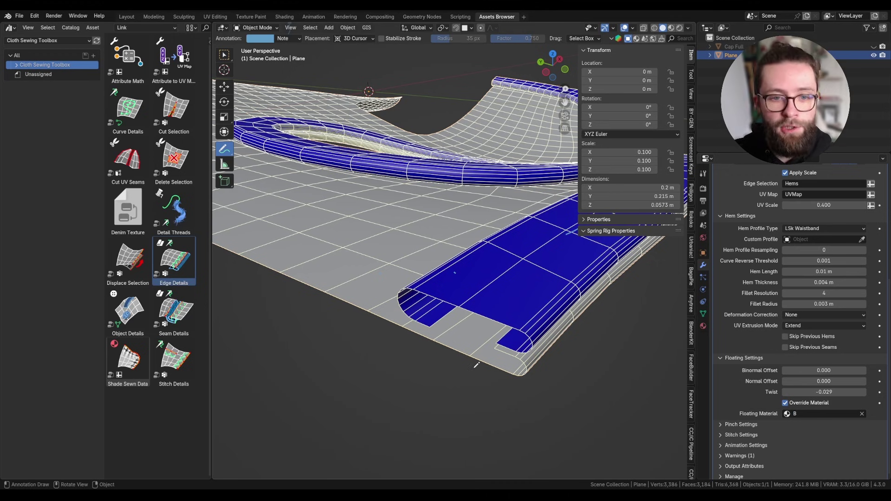
scroll(473, 368, down, 3)
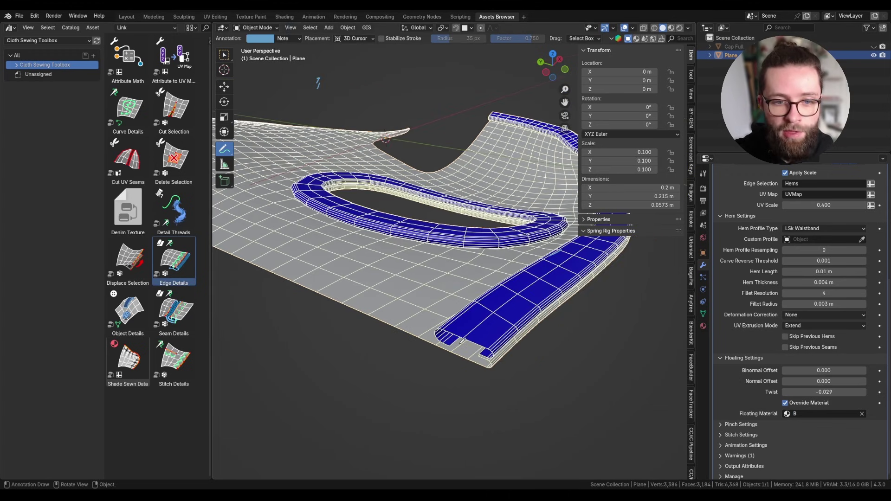
scroll(317, 81, up, 3)
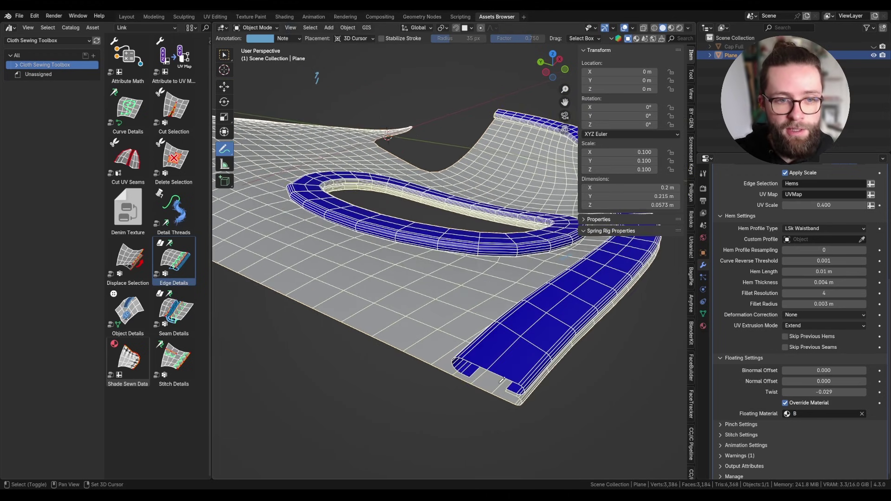
middle_drag(317, 77, 343, 109)
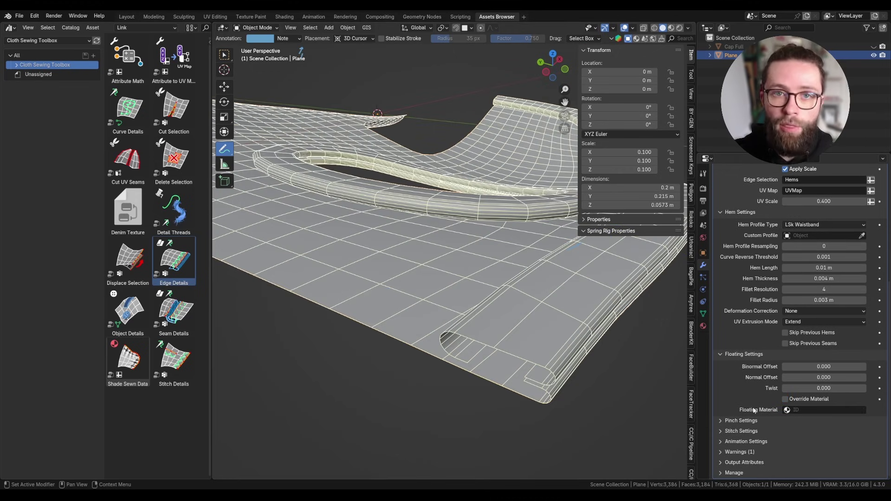
Try a Pinch Start of about -0.098 and mark the waistband's start, middle and end pinch positions with annotation strokes.
click(750, 421)
scroll(751, 416, down, 2)
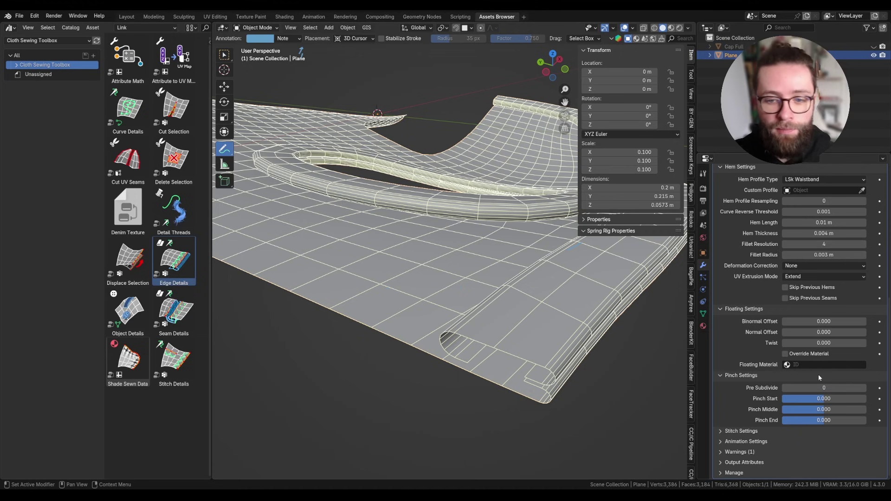
drag(822, 399, 790, 399)
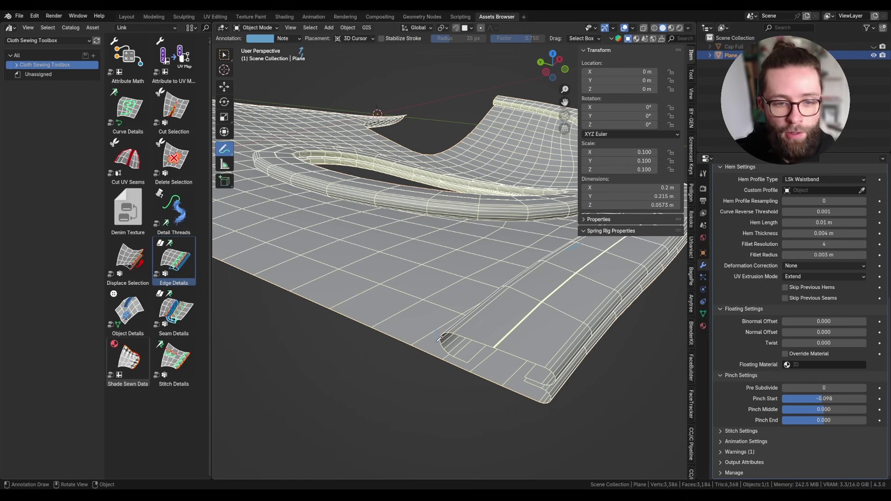
drag(437, 328, 428, 380)
drag(496, 344, 482, 403)
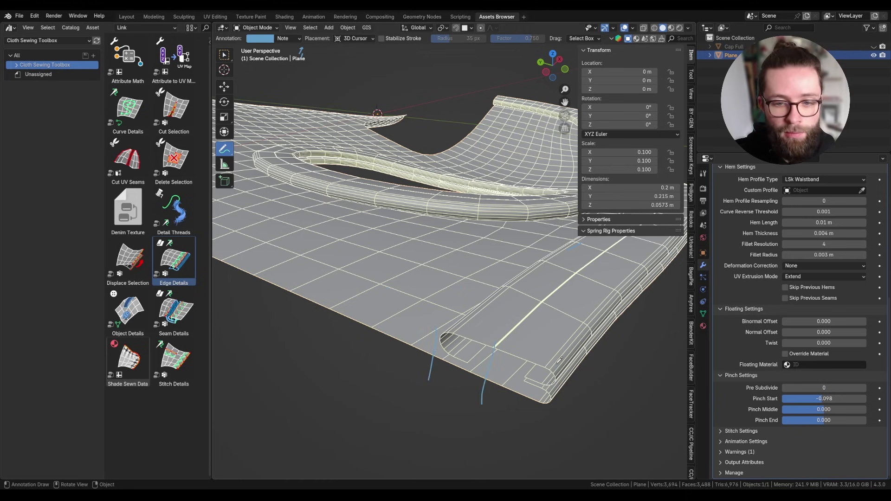
drag(559, 360, 553, 427)
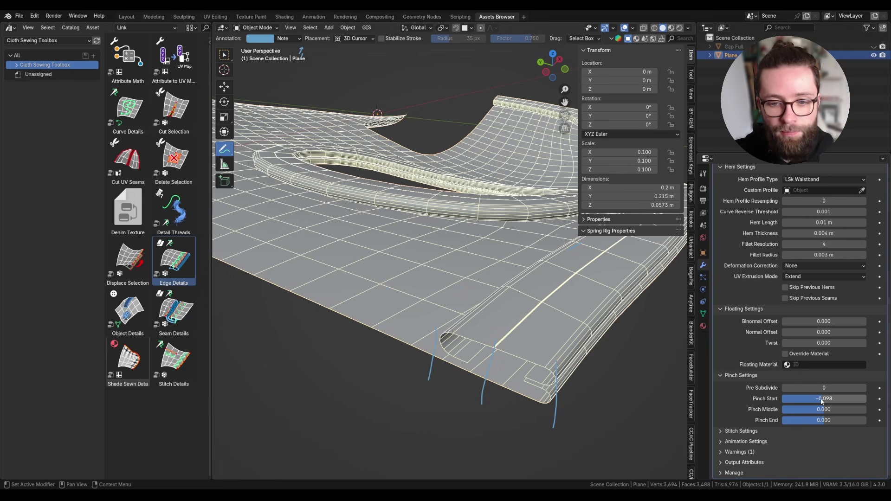
Set Pinch Start to 1.246, Pinch Middle to -1.869 and Pinch End to 0.951, and compare Pre Subdivide levels 0 and 1.
drag(821, 398, 849, 398)
drag(824, 420, 784, 409)
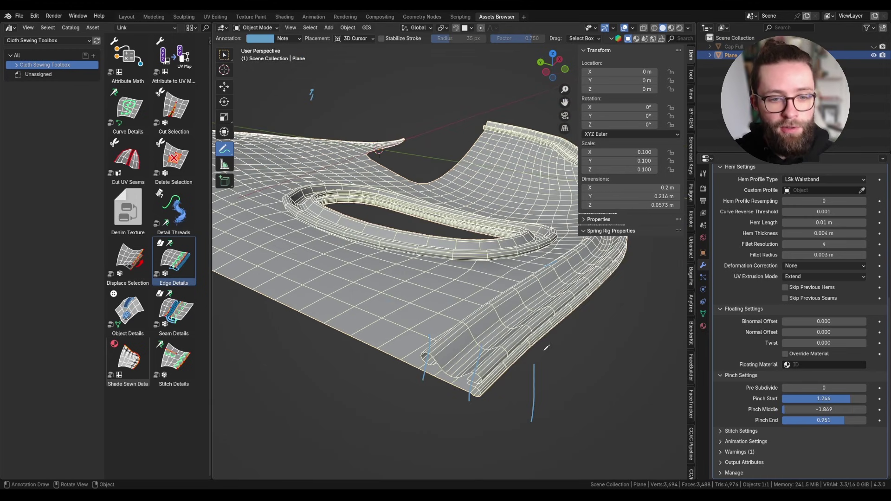
key(ctrl+z)
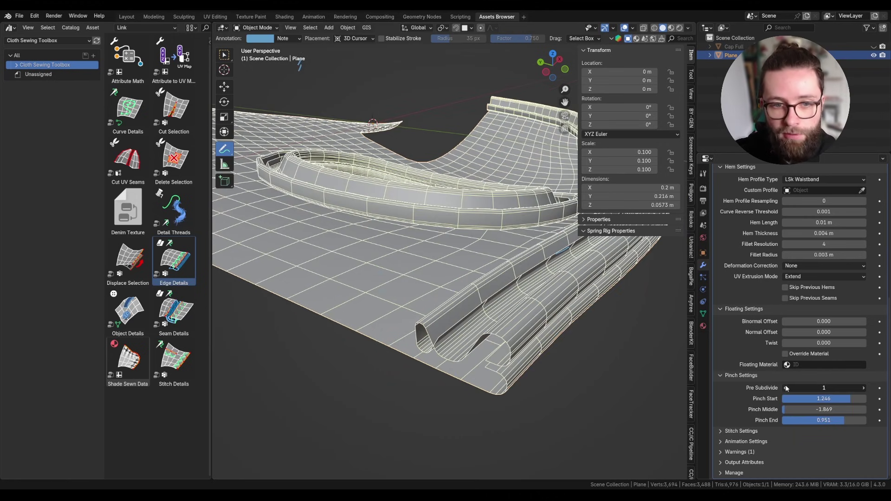
click(785, 388)
click(863, 388)
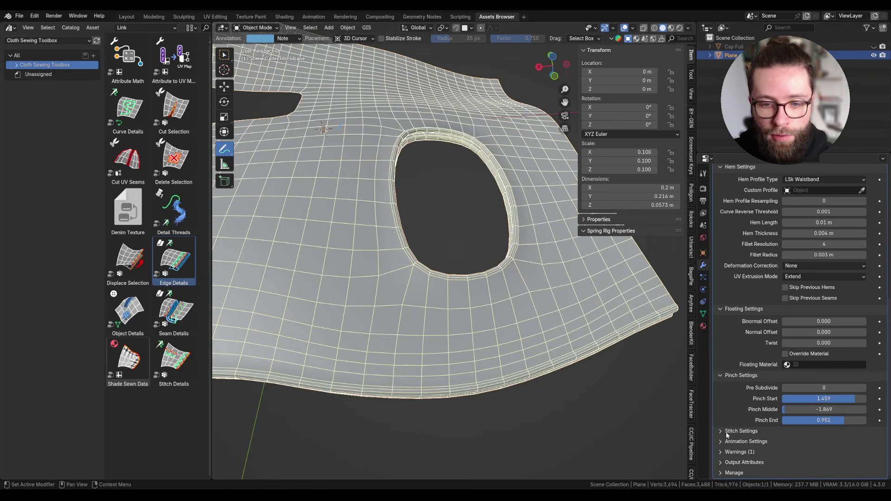
Enable stitches in the Edge Details modifier's Stitch Settings and inspect them along the hems.
click(727, 431)
scroll(788, 371, down, 6)
click(785, 321)
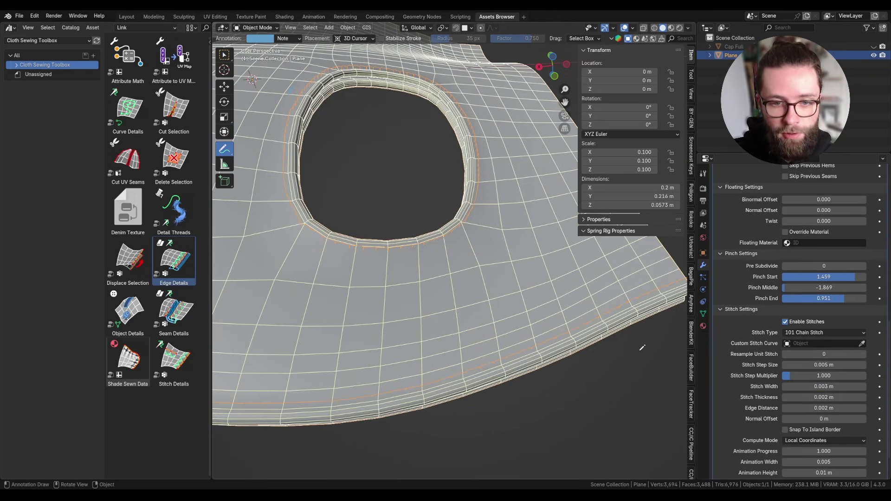
scroll(789, 381, down, 2)
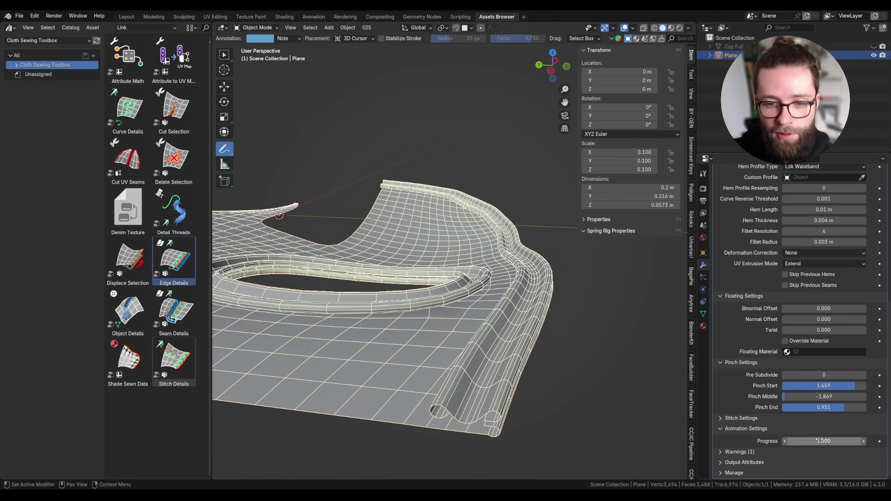
Try lowering the hem's Animation Progress and restore it to 1.000.
drag(824, 440, 696, 440)
drag(770, 440, 819, 440)
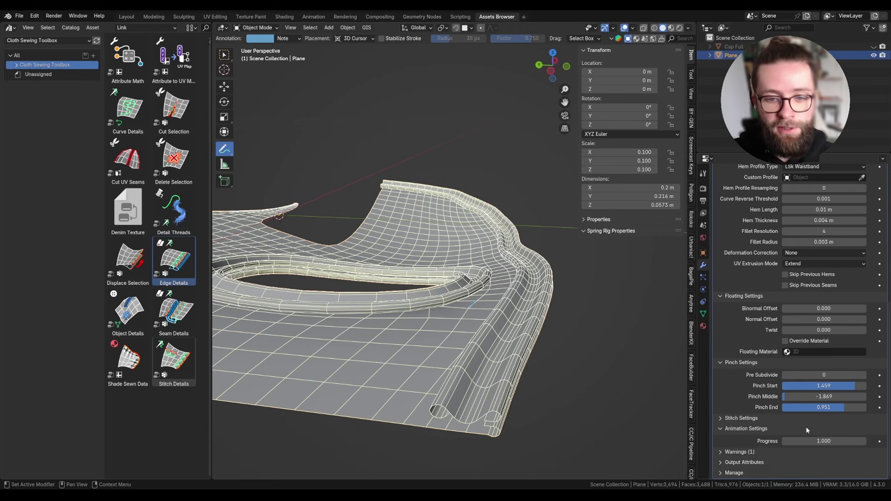
Review the Edge Details modifier's Output Attributes and compare the UV Map name with the material's Attribute node in the Shading workspace.
click(742, 462)
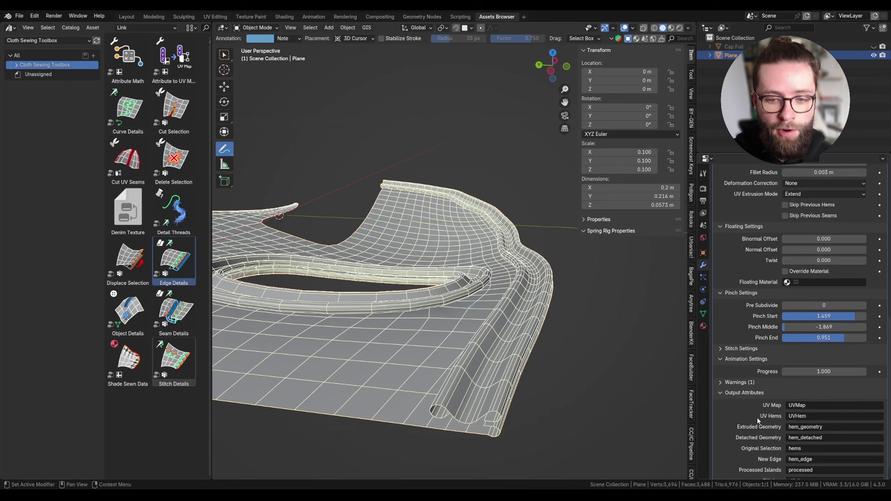
scroll(757, 420, down, 4)
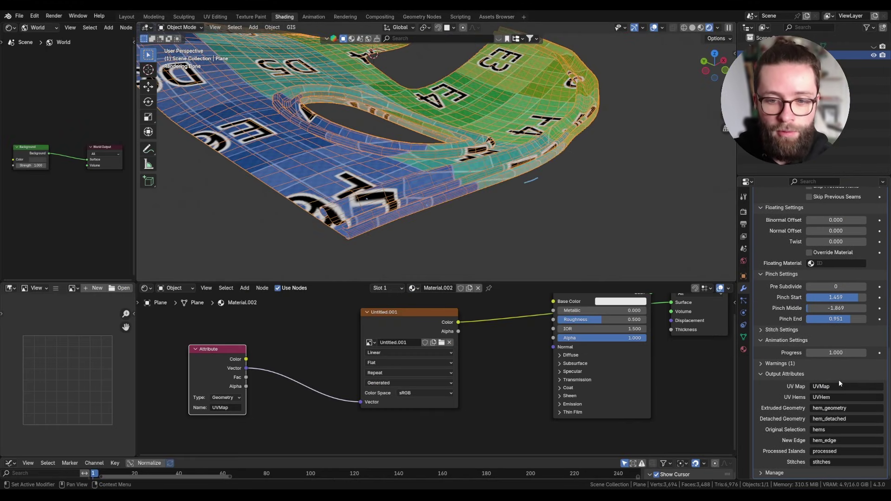
drag(216, 371, 226, 347)
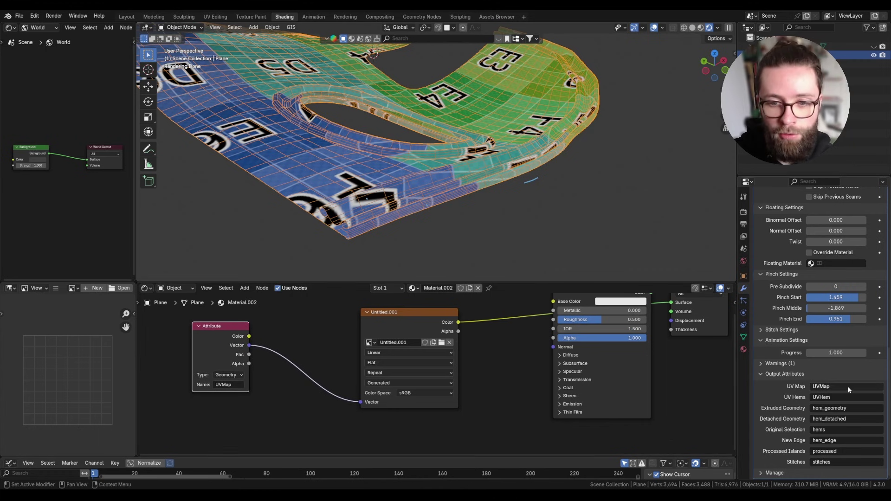
scroll(798, 340, up, 8)
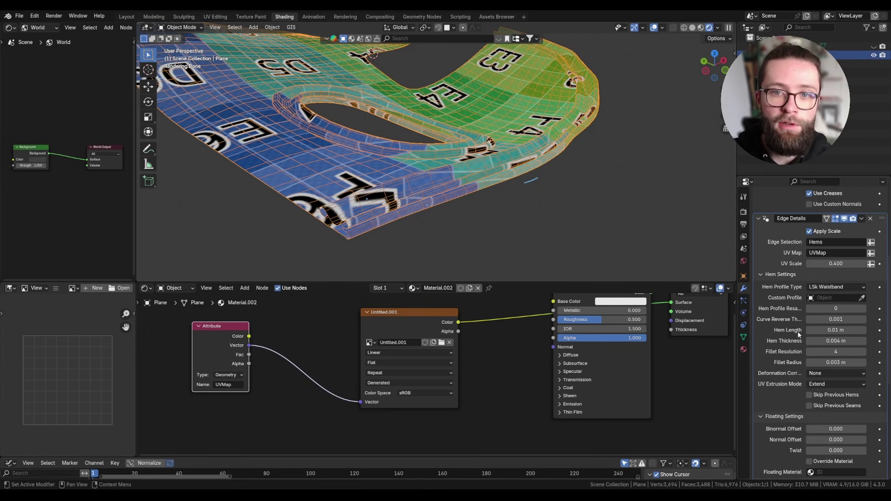
scroll(825, 253, down, 8)
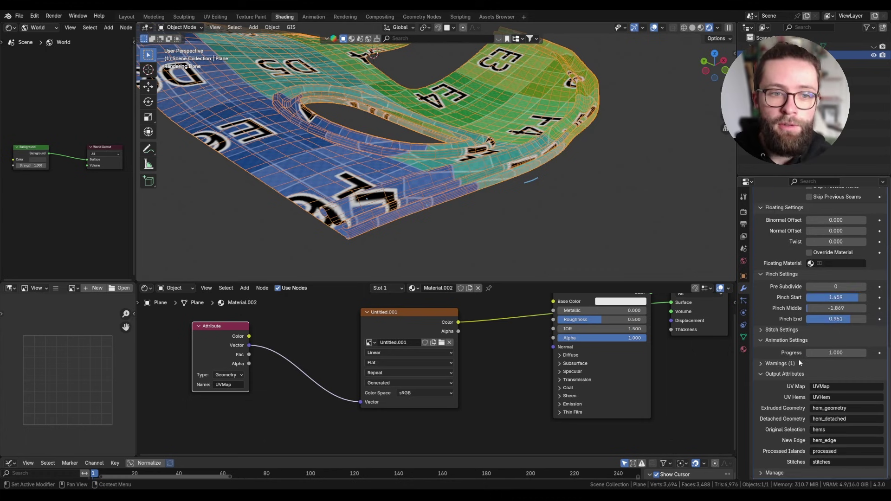
scroll(350, 233, up, 3)
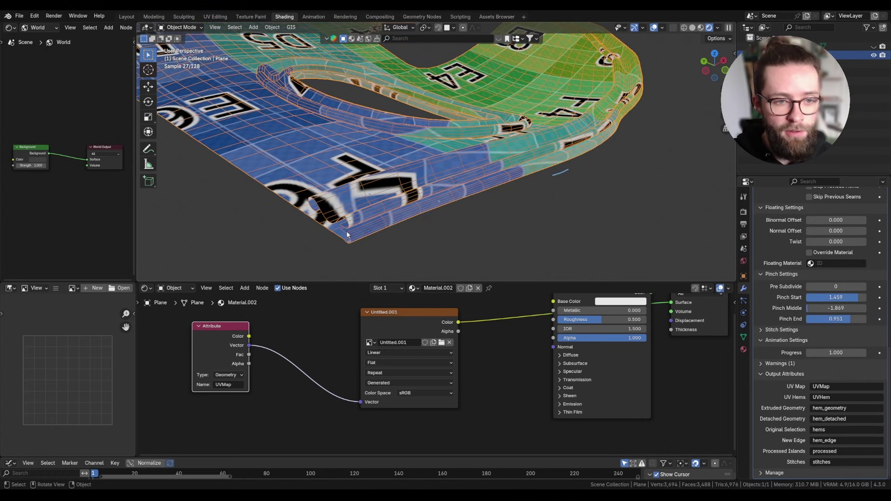
scroll(428, 347, down, 2)
Duplicate the UVMap Attribute node, connect the copy named UVHem to the image texture's Vector input, and save the file.
drag(390, 347, 377, 331)
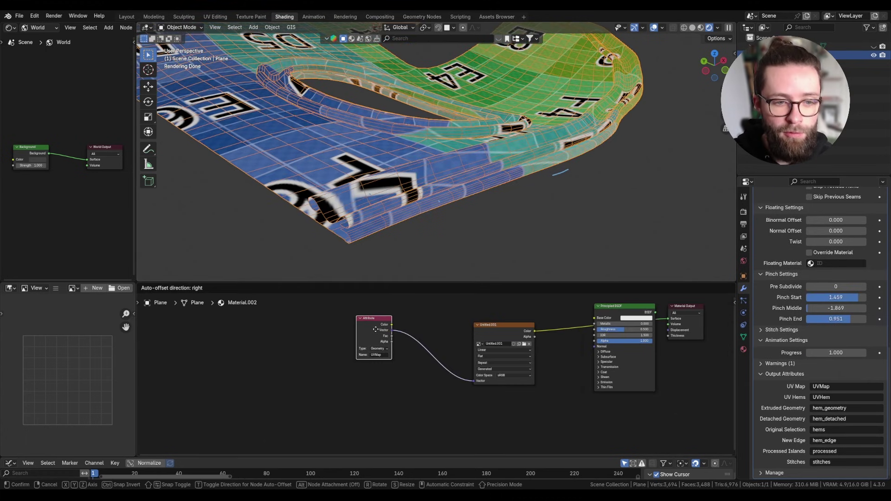
key(shift+d)
click(374, 379)
double_click(376, 402)
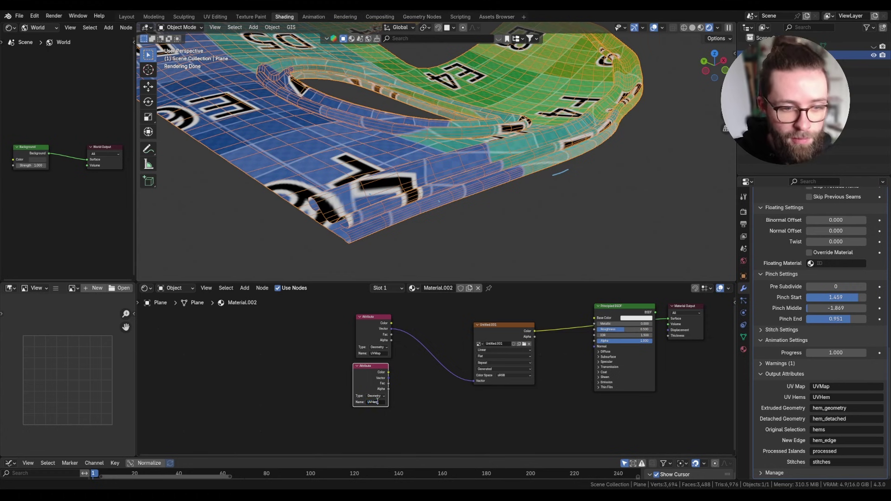
key(Return)
drag(388, 378, 472, 381)
middle_drag(501, 251, 445, 194)
key(ctrl+s)
Examine the UVHem texture mapping on the plane, circling the hole's hem and marking the outer edge with annotations.
scroll(439, 205, up, 3)
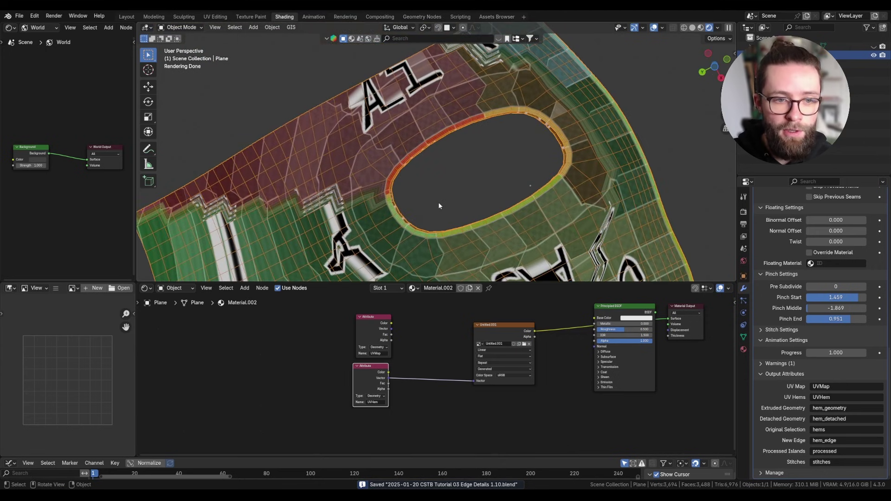
click(148, 149)
drag(545, 110, 515, 103)
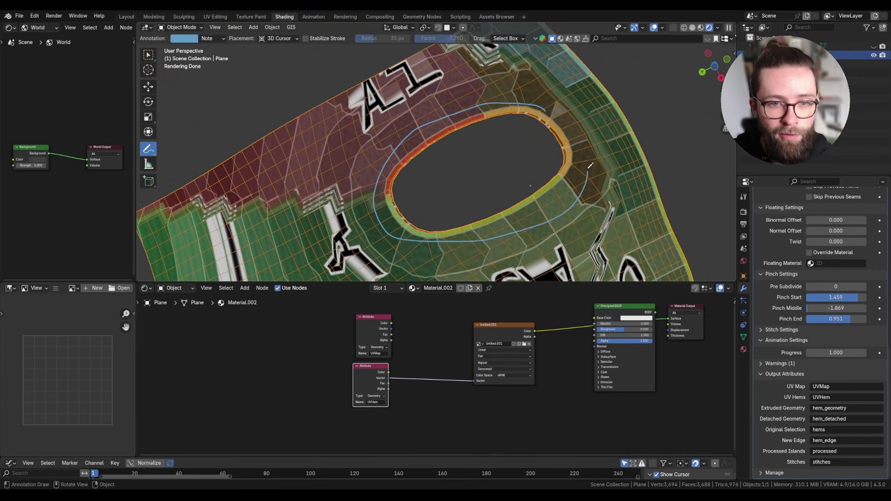
scroll(520, 120, down, 3)
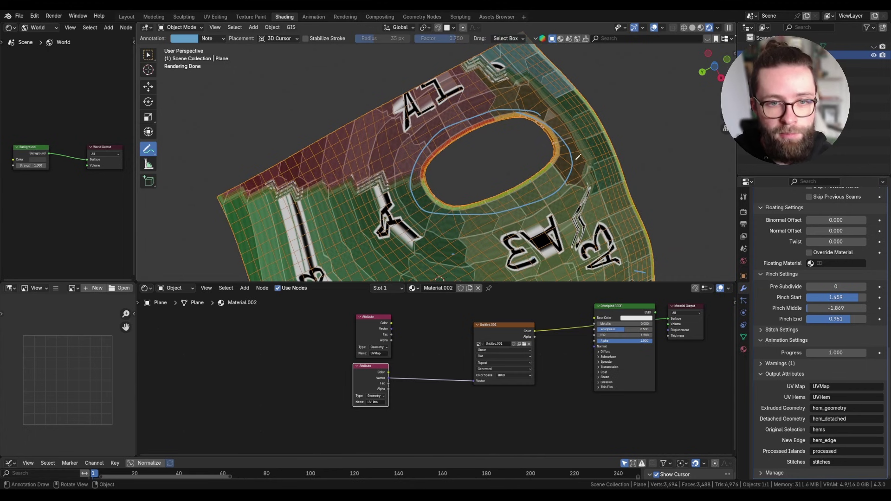
middle_drag(520, 119, 562, 138)
scroll(559, 141, down, 3)
mouse_move(547, 108)
mouse_down()
mouse_move(582, 196)
mouse_move(547, 229)
mouse_move(491, 106)
mouse_move(557, 162)
mouse_move(580, 195)
mouse_move(544, 214)
mouse_up()
middle_drag(543, 217, 515, 176)
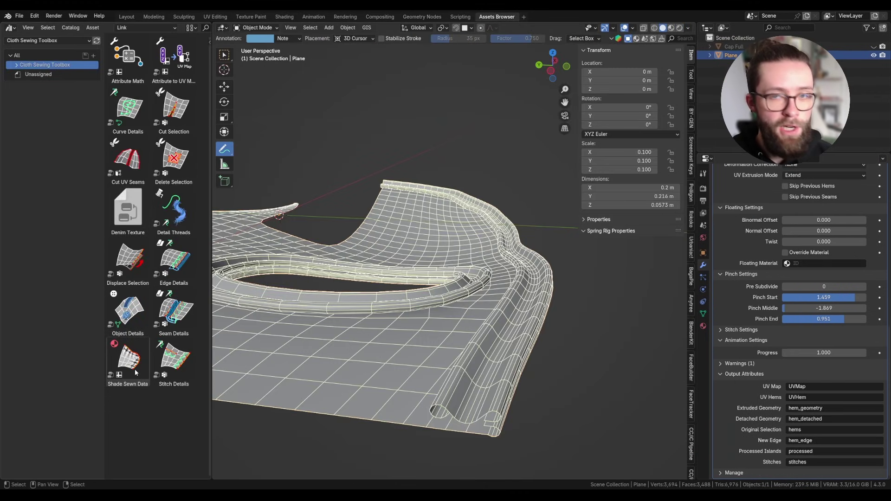
Preview the X output of the UVHem Separate XYZ node and trace the plane's outer hem edge with annotations.
mouse_move(130, 367)
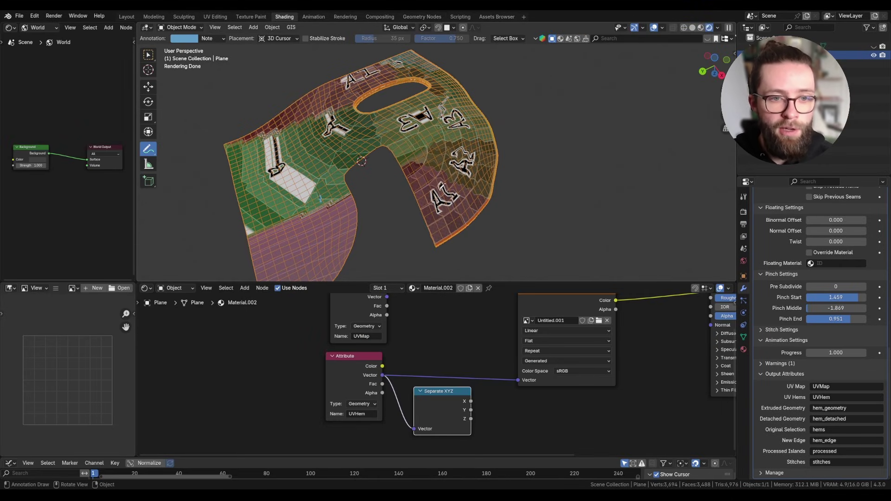
drag(438, 175, 443, 173)
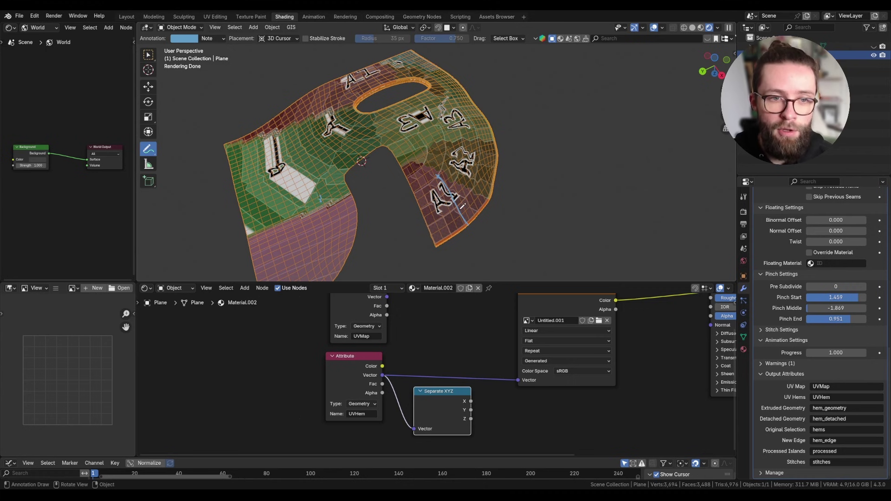
ctrl+shift+click(444, 394)
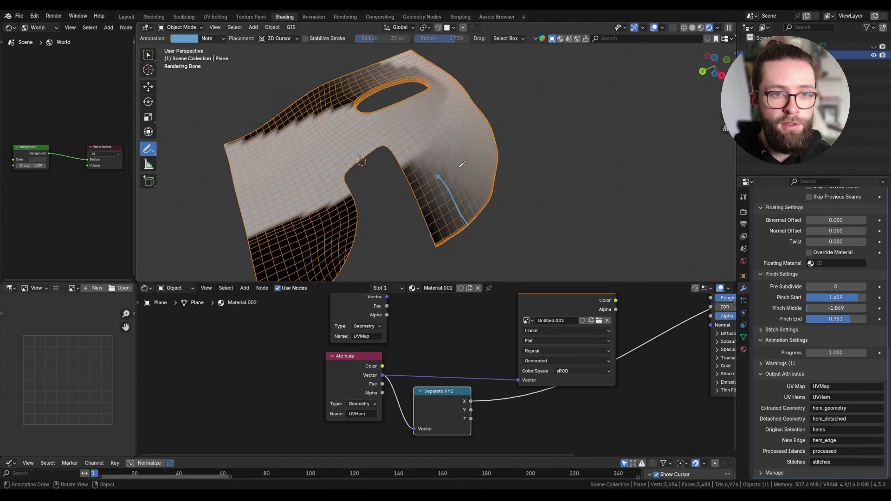
mouse_move(437, 238)
mouse_down()
mouse_move(489, 155)
mouse_move(414, 45)
mouse_up()
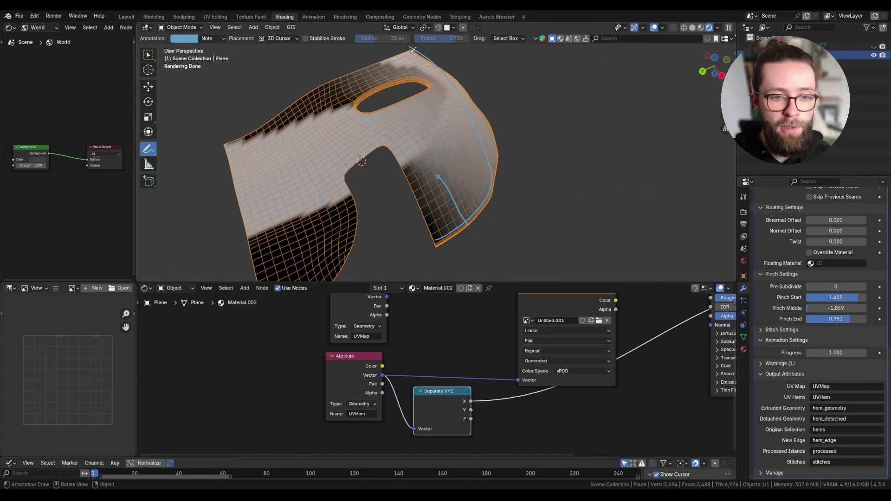
Preview the Separate XYZ node's Y and Z outputs, marking the inward and outward directions with annotation arrows at the hem's end.
ctrl+shift+click(458, 407)
drag(463, 228, 440, 178)
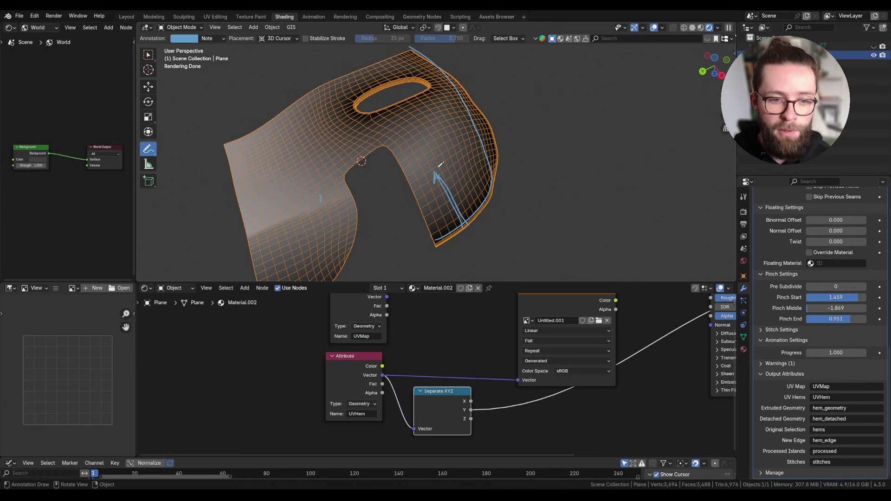
ctrl+shift+click(441, 413)
drag(435, 241, 405, 251)
mouse_move(418, 240)
mouse_down()
mouse_move(399, 253)
mouse_move(414, 257)
mouse_up()
Add a Combine XYZ node and link the Separate XYZ node's X and Y outputs into it.
scroll(427, 390, down, 2)
middle_drag(427, 389, 413, 373)
mouse_move(413, 373)
mouse_down()
mouse_move(466, 381)
mouse_move(466, 392)
mouse_up()
click(399, 378)
text(co)
key(Return)
click(466, 381)
Connect Combine XYZ to the image texture's Vector input, preview the texture, and space out the nodes.
drag(515, 376, 476, 352)
scroll(478, 355, down, 1)
middle_drag(477, 355, 477, 363)
ctrl+shift+click(479, 319)
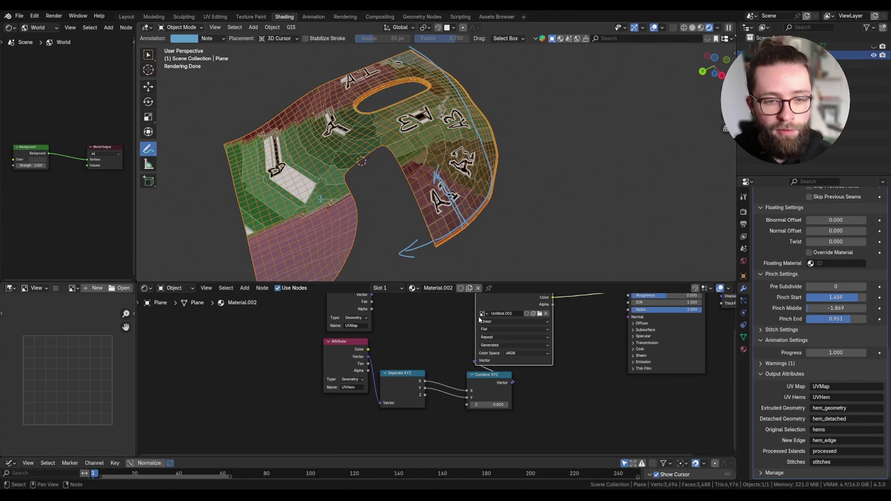
drag(478, 388, 448, 388)
drag(493, 307, 497, 304)
click(528, 316)
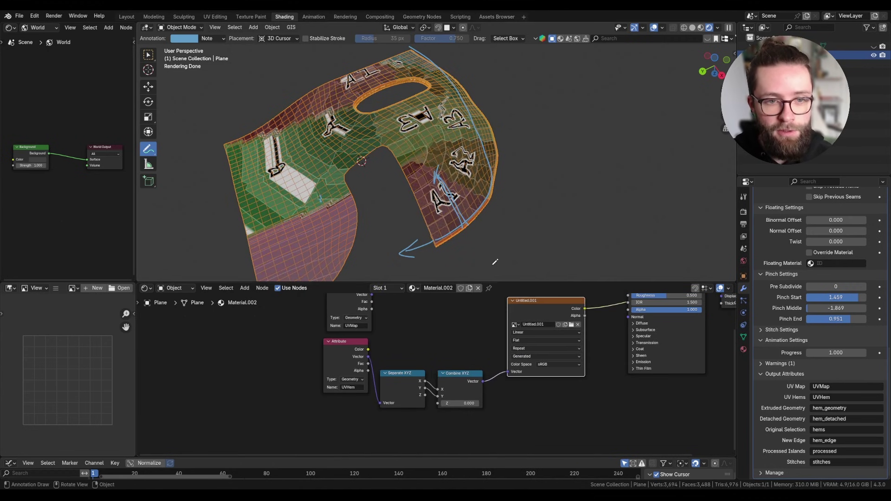
Feed a second Combine XYZ through a Length node into a Color Ramp, moving the white stop close to the black one.
middle_drag(464, 371, 464, 338)
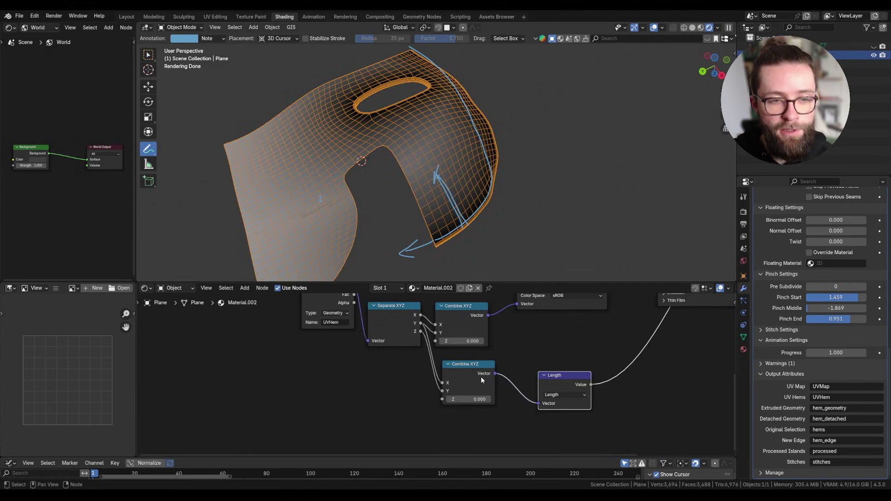
drag(564, 385, 544, 383)
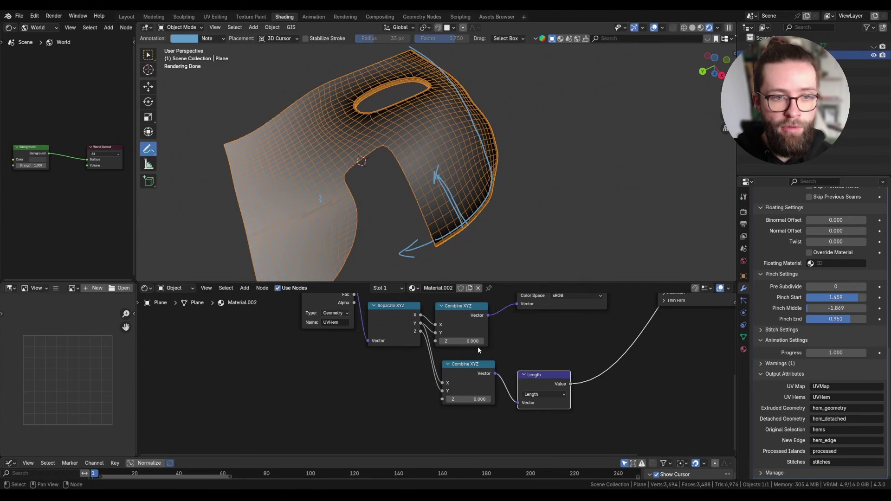
scroll(478, 346, down, 1)
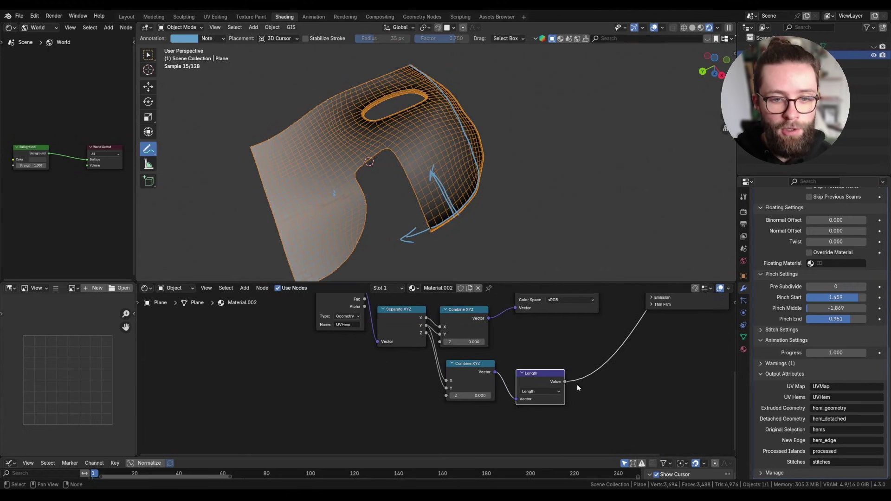
drag(662, 389, 592, 391)
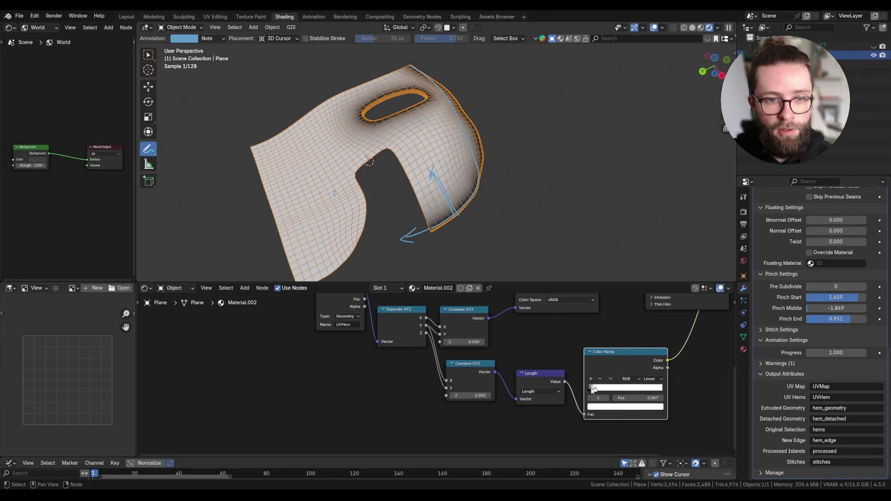
middle_drag(418, 185, 353, 174)
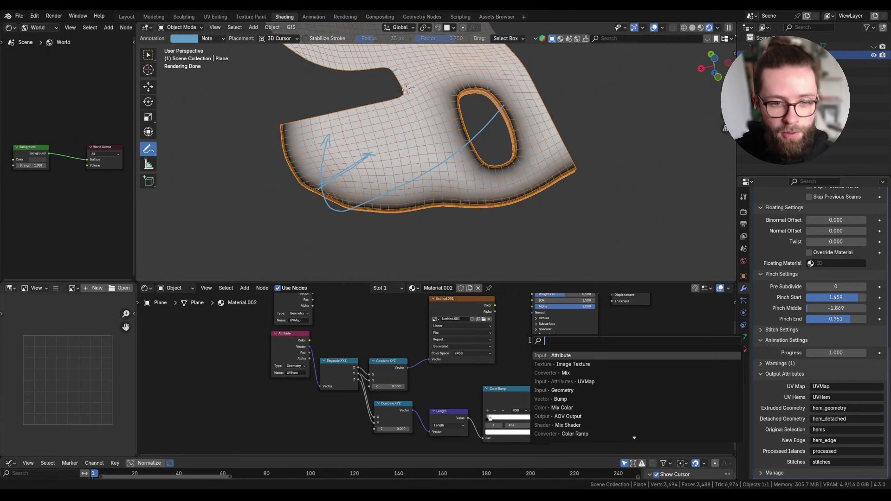
Add a Mix node set to Color, using the Color Ramp as Factor, the image texture as A and black as B.
text(mix)
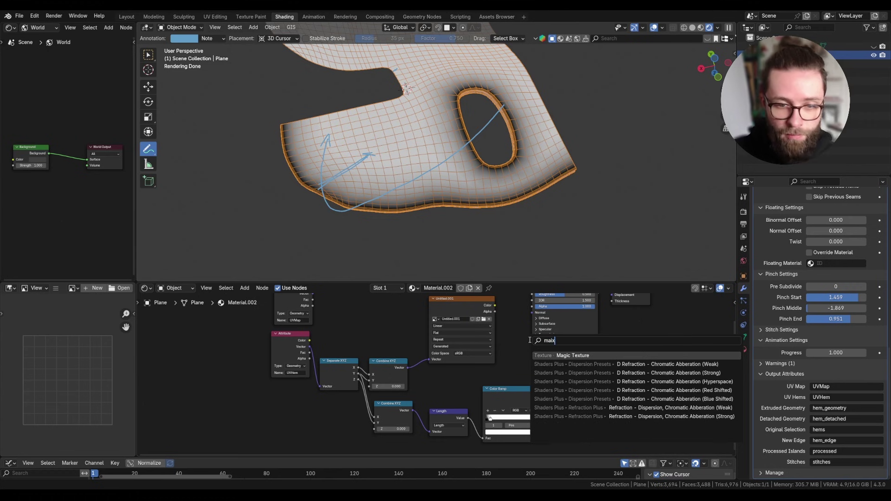
key(Return)
click(587, 378)
click(602, 395)
click(602, 413)
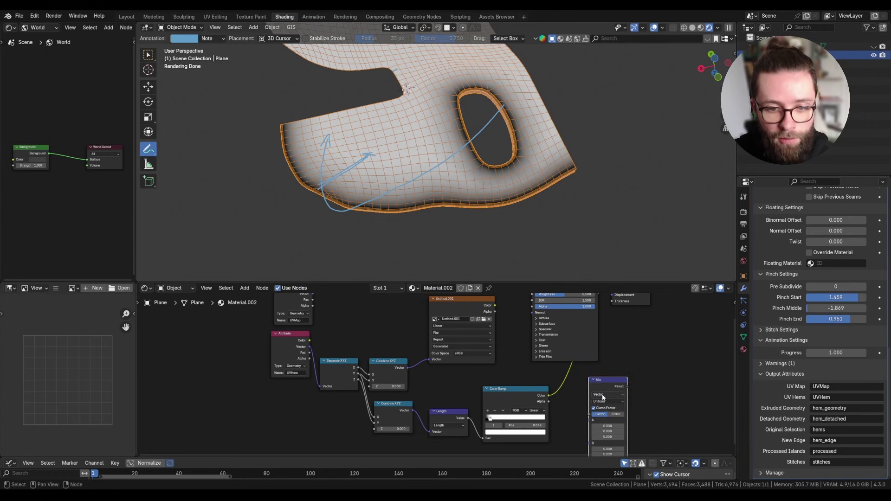
click(603, 395)
click(602, 419)
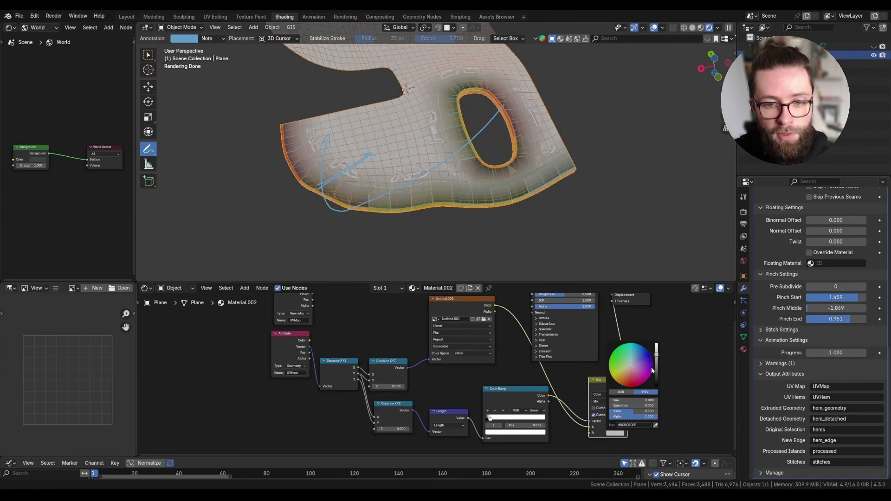
drag(655, 367, 656, 386)
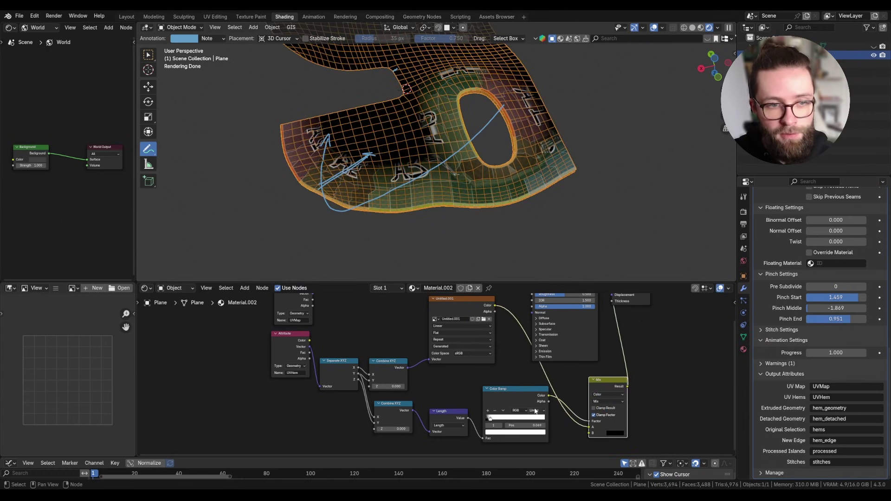
Narrow the hem mask by moving the Color Ramp's white stop nearer the black stop, and erase the viewport annotations.
scroll(490, 417, up, 6)
drag(491, 418, 490, 418)
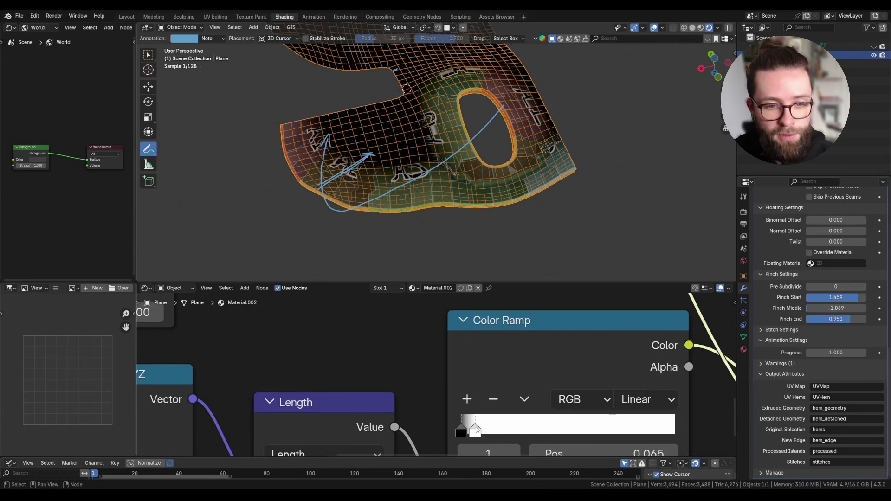
scroll(471, 430, down, 6)
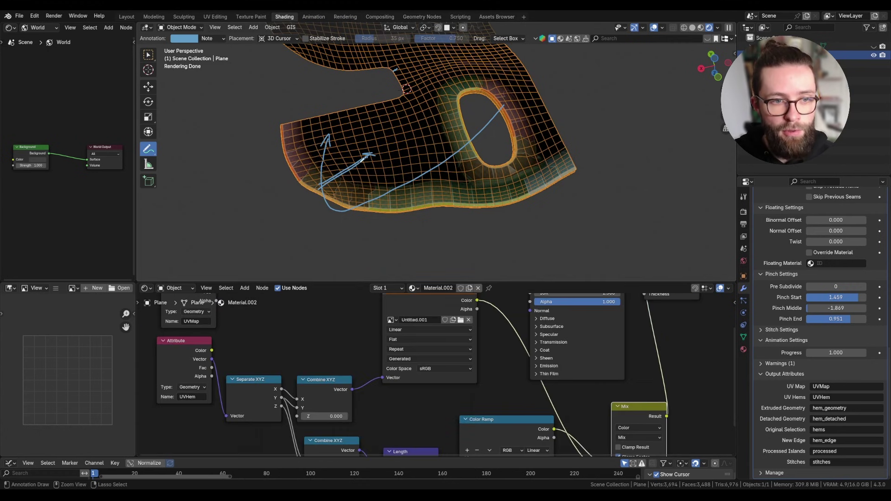
mouse_move(366, 156)
ctrl+mouse_down()
mouse_move(331, 168)
mouse_move(366, 149)
mouse_move(360, 195)
mouse_move(374, 183)
mouse_move(345, 180)
ctrl+mouse_up()
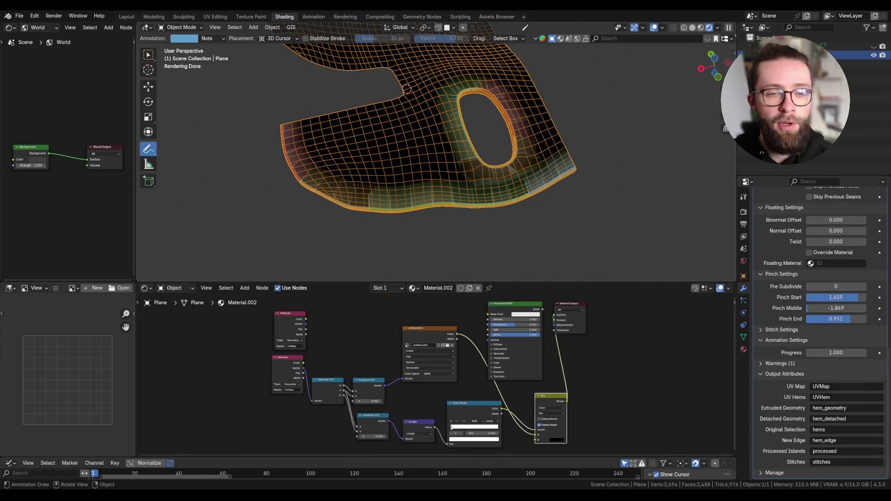
Rename the UVMap Attribute node's attribute to hem_geometry and preview its Fac output on the plane's hems.
click(497, 17)
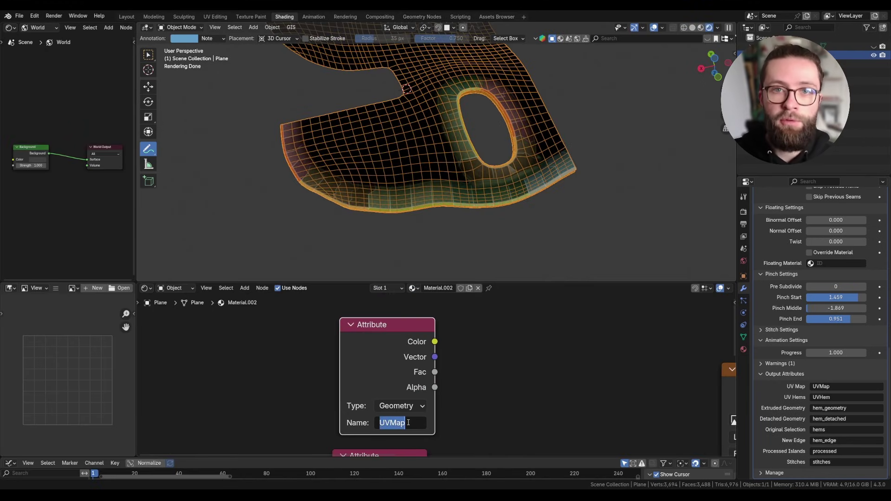
text(hem)
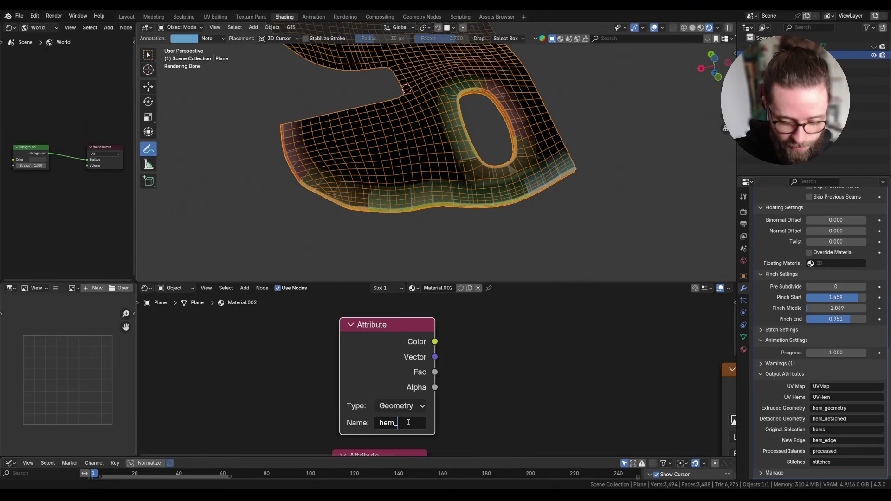
text(_geometry)
key(Return)
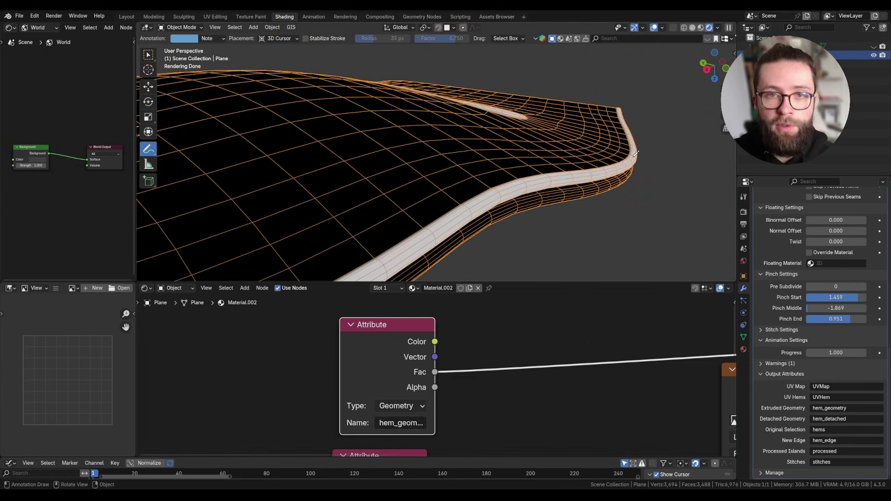
scroll(636, 158, up, 1)
scroll(636, 158, down, 8)
middle_drag(635, 158, 471, 176)
scroll(470, 176, up, 2)
scroll(471, 176, up, 5)
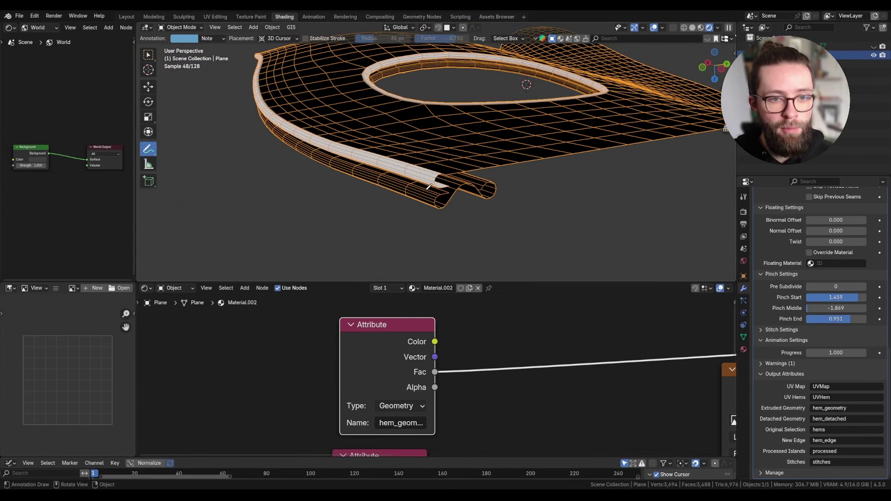
Set the Attribute node's name to hem_detached to preview the detached hem geometry.
click(419, 424)
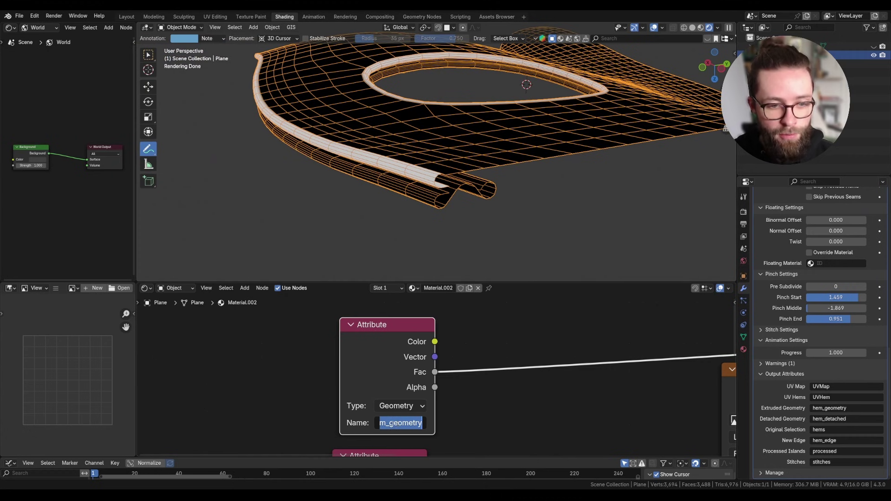
text(hem_detached)
key(Return)
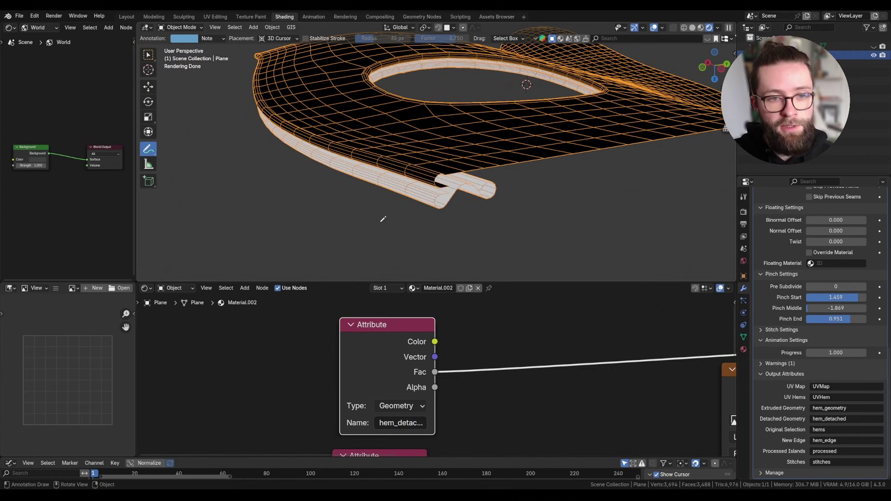
Try Hems as the Attribute node's name and compare it with the modifier's Original Selection output name.
click(402, 422)
text(he)
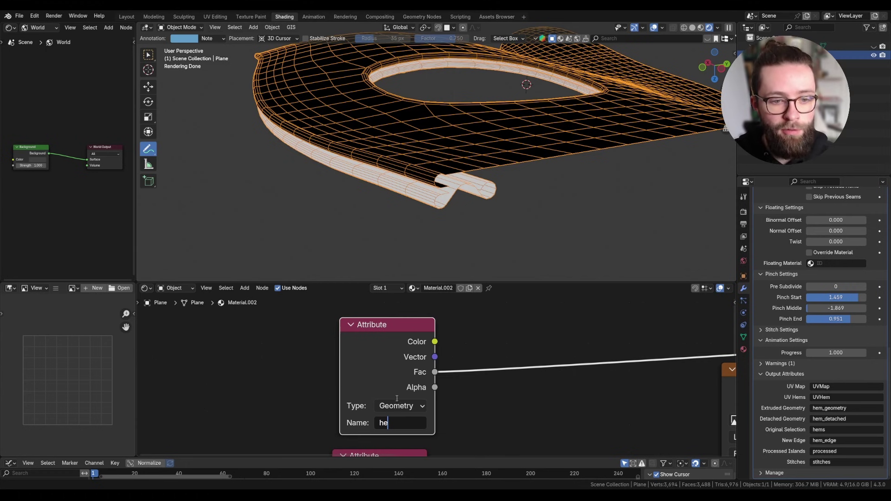
key(ctrl+a)
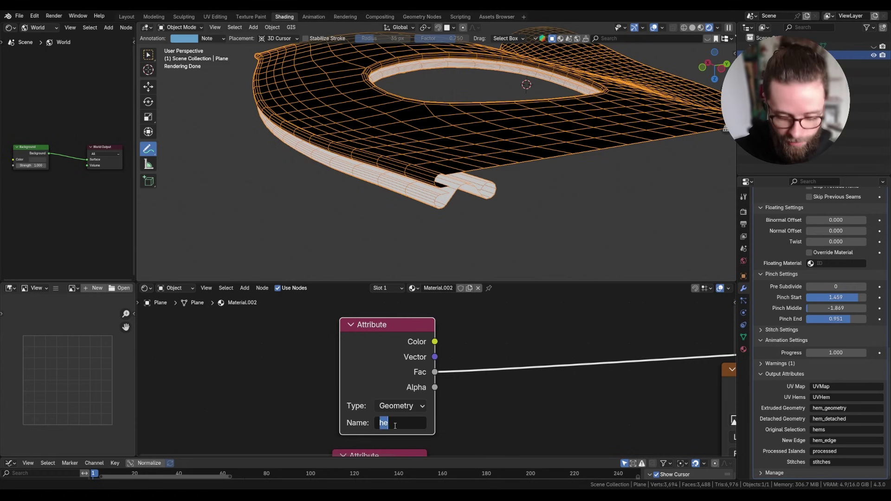
text(Hems)
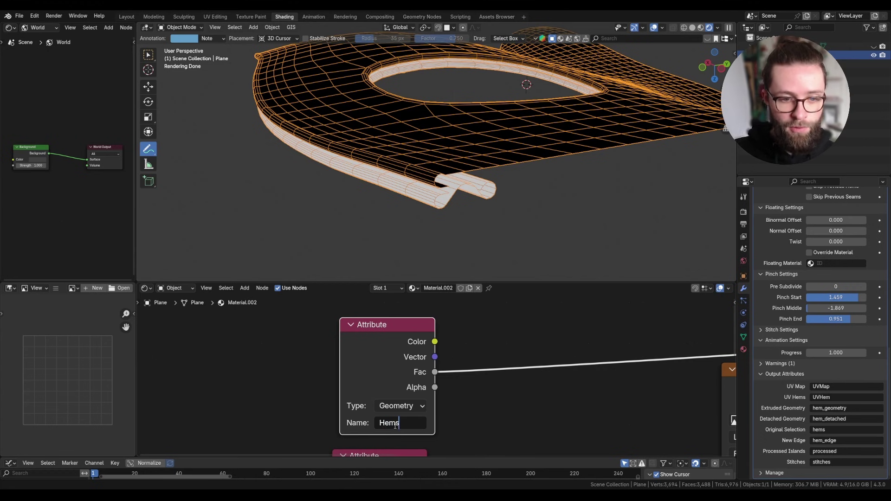
key(Return)
scroll(819, 297, up, 3)
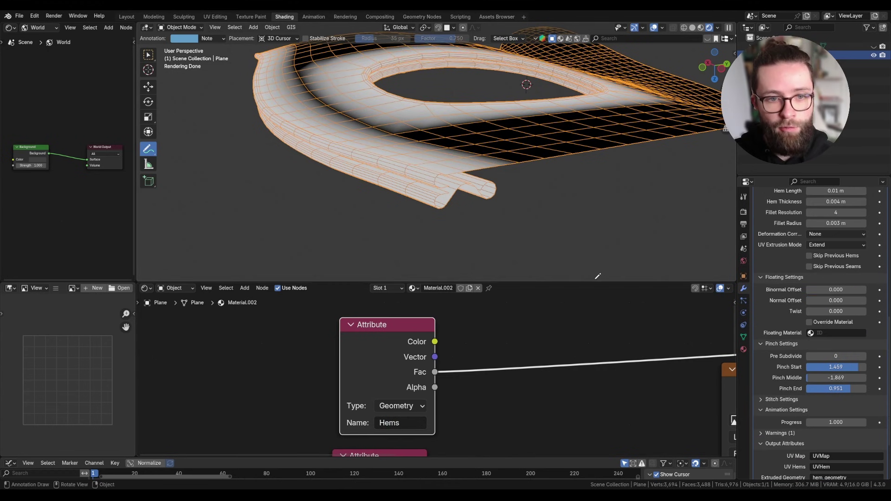
scroll(858, 399, down, 5)
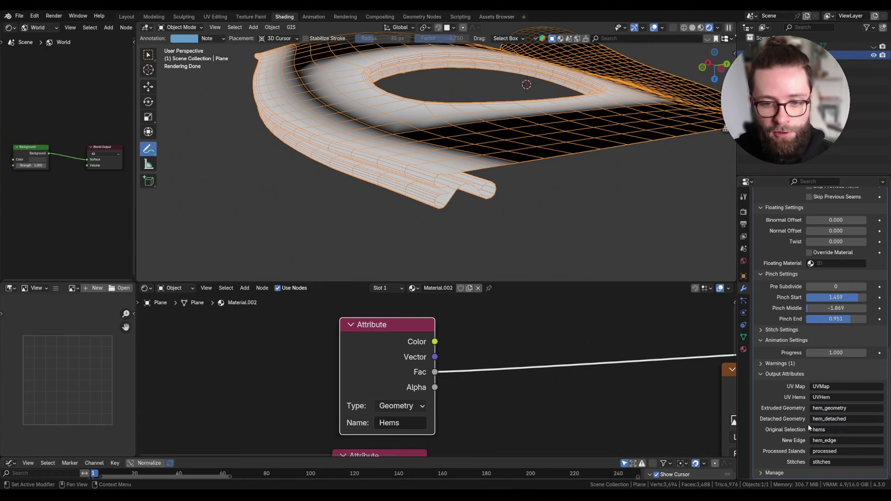
Correct the Attribute node's name to hems and inspect the original selection mask around the hem.
click(394, 423)
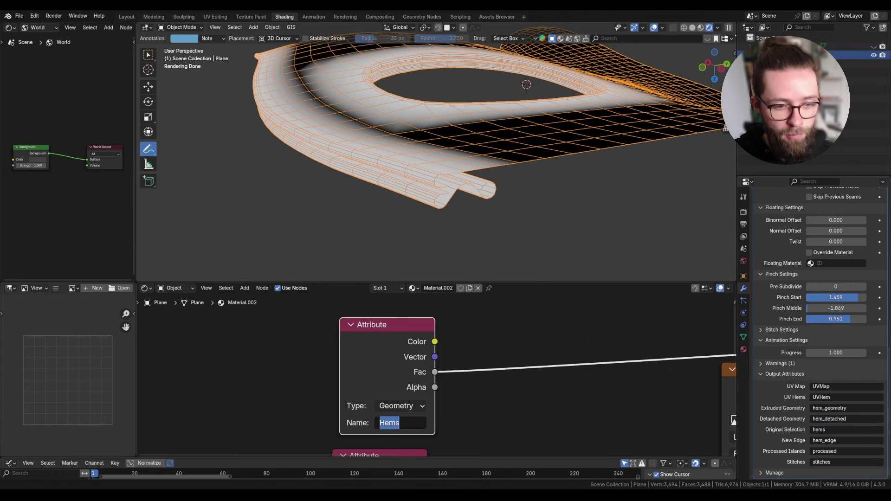
text(hem)
key(Return)
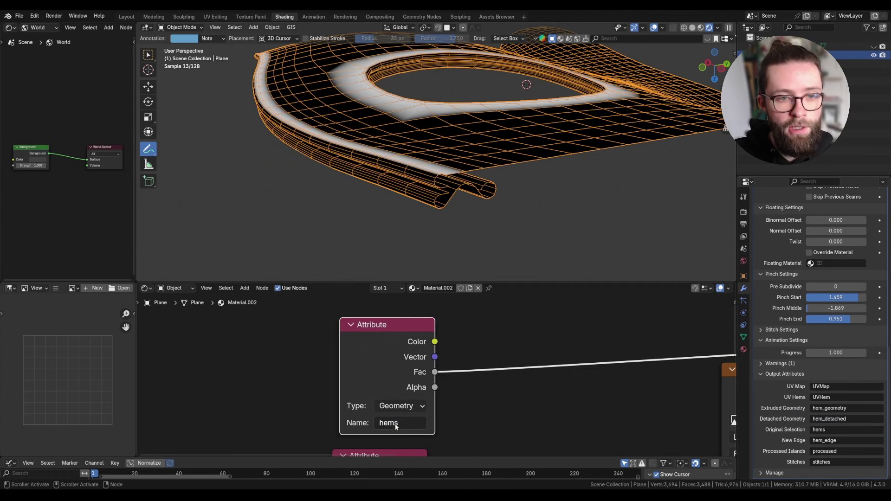
scroll(287, 69, up, 2)
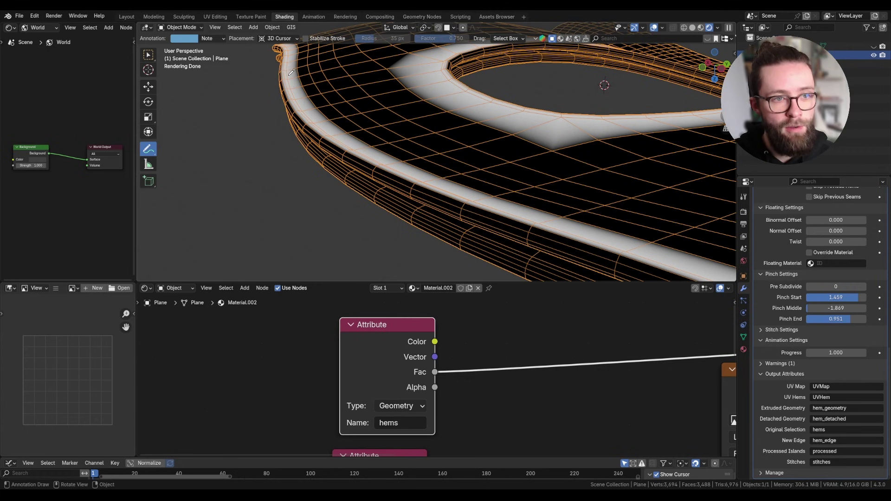
Change the Attribute node's name to hem_edge to preview the New Edge output.
click(401, 423)
key(End)
key(BackSpace)
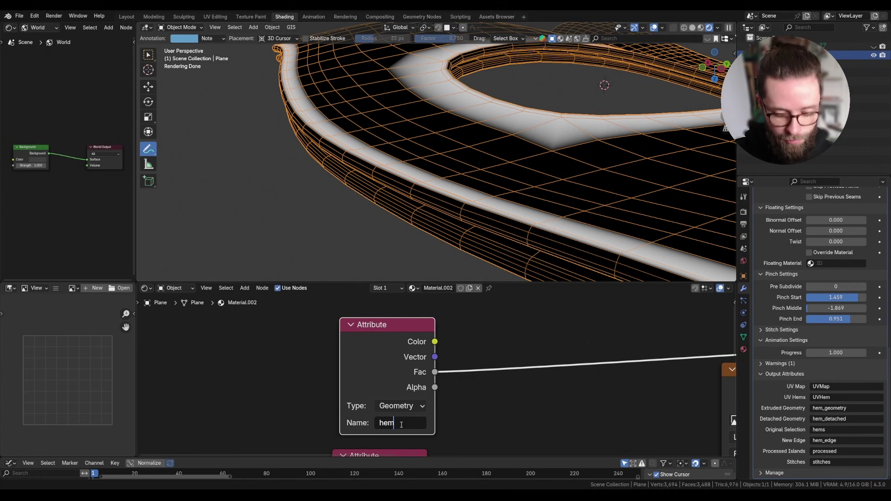
text(_edge)
key(Return)
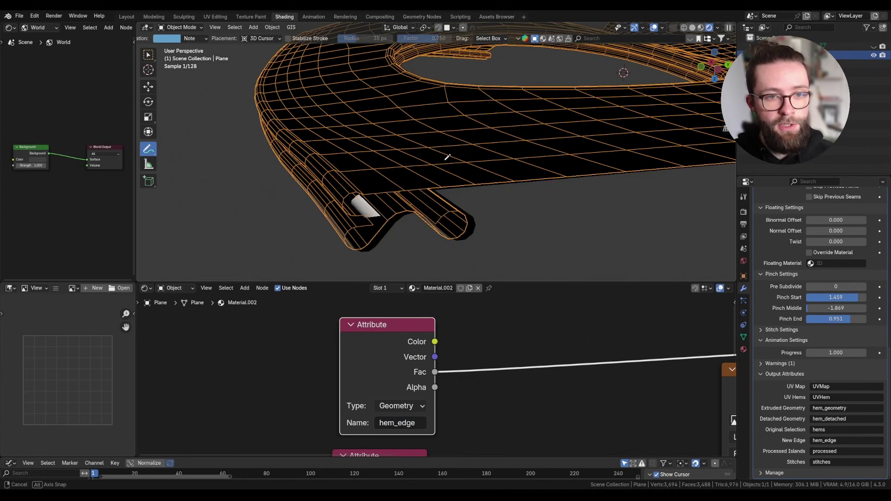
Change the Attribute node's name to processed to preview the Processed Islands output.
drag(357, 194, 376, 215)
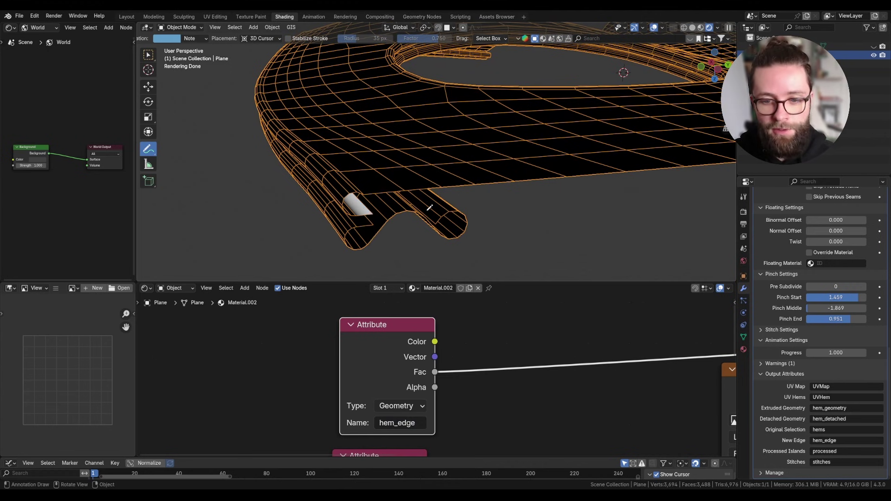
click(384, 422)
text(proce)
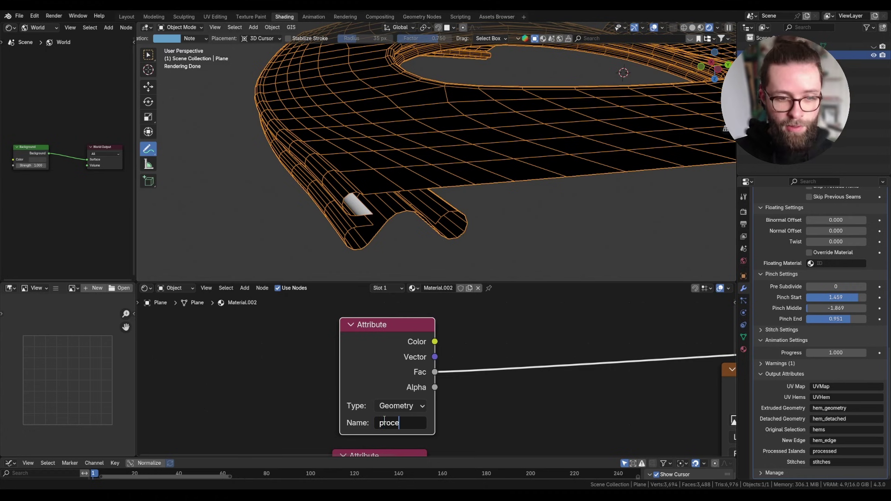
text(ssed)
key(Return)
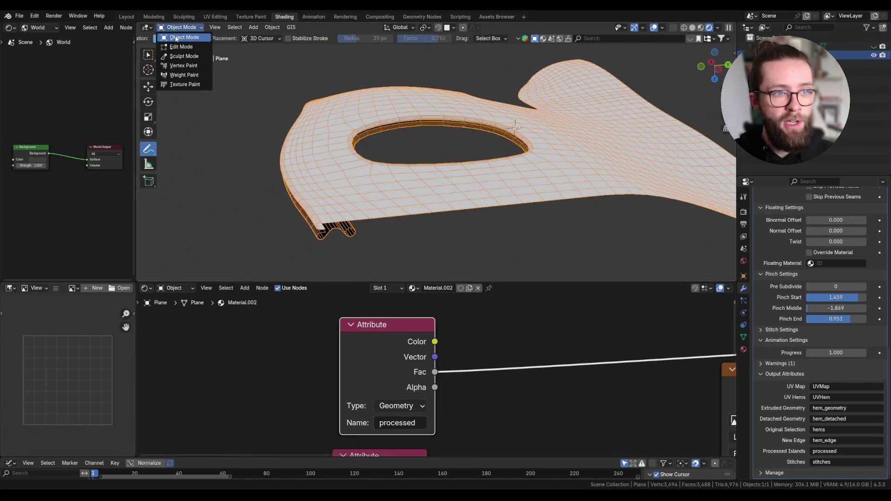
In Edit Mode, select a patch of faces near the plane's free edge away from the hems, growing the face selection.
click(149, 49)
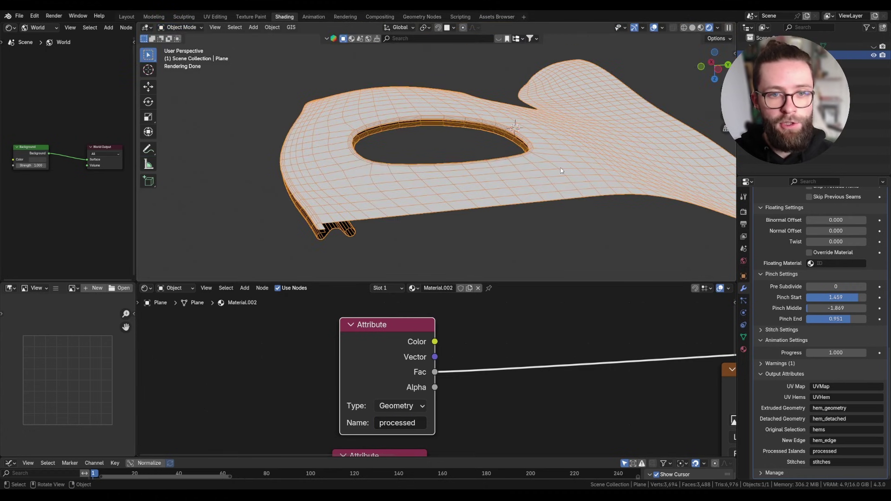
scroll(564, 165, down, 2)
key(Tab)
drag(601, 200, 636, 153)
drag(652, 205, 605, 165)
click(221, 28)
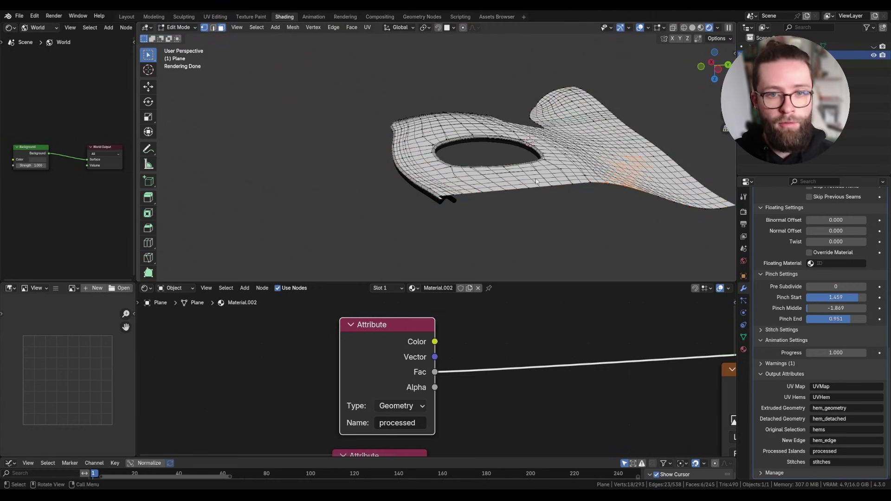
key(ctrl+KP_Add)
key(ctrl+KP_Add)
Duplicate the selected faces as a separate island beyond the plane's edge and compare its processed mask with the hemmed cloth in Object Mode.
middle_drag(619, 194, 623, 232)
drag(629, 231, 672, 175)
scroll(662, 190, down, 1)
middle_drag(662, 190, 594, 193)
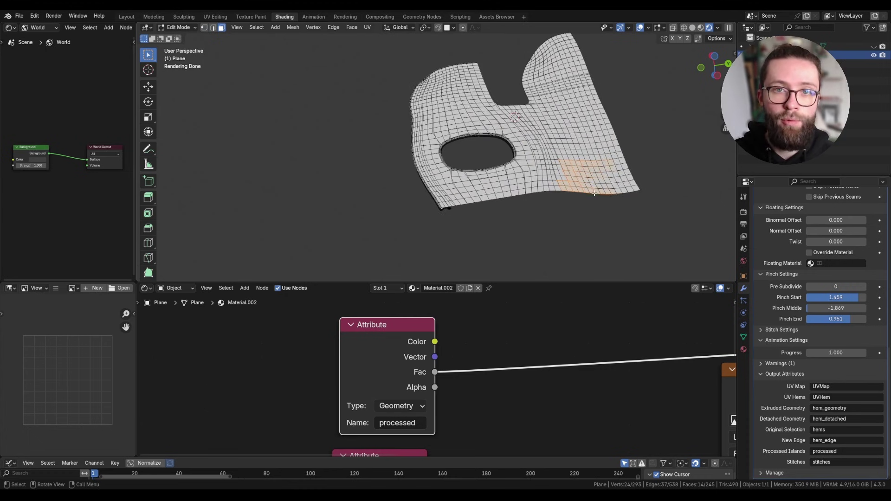
key(Tab)
scroll(580, 200, up, 3)
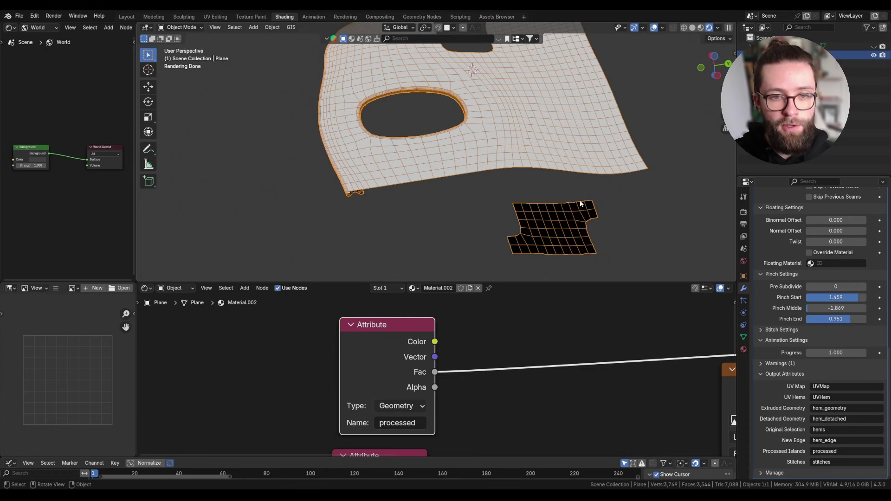
middle_drag(562, 185, 260, 179)
scroll(260, 183, up, 3)
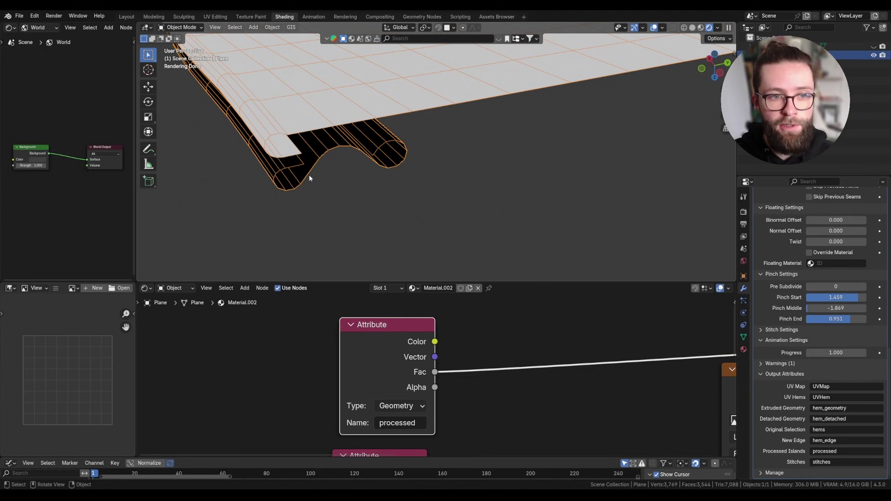
scroll(293, 157, down, 5)
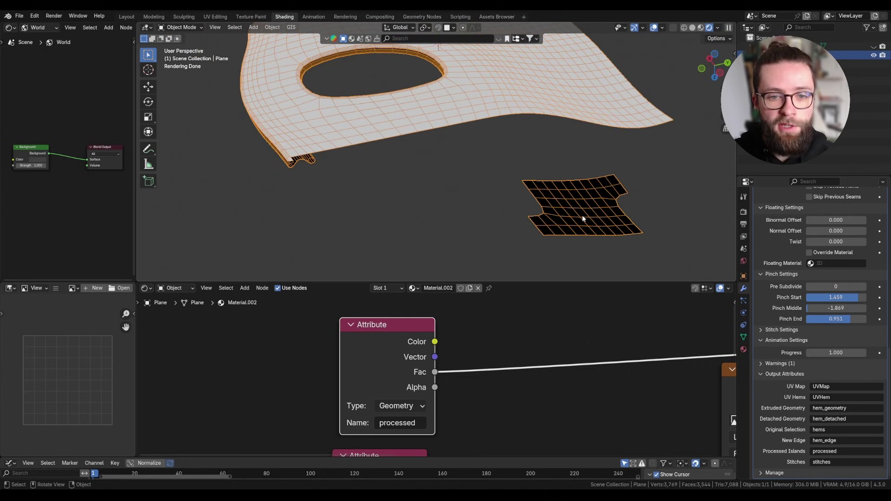
middle_drag(582, 165, 620, 198)
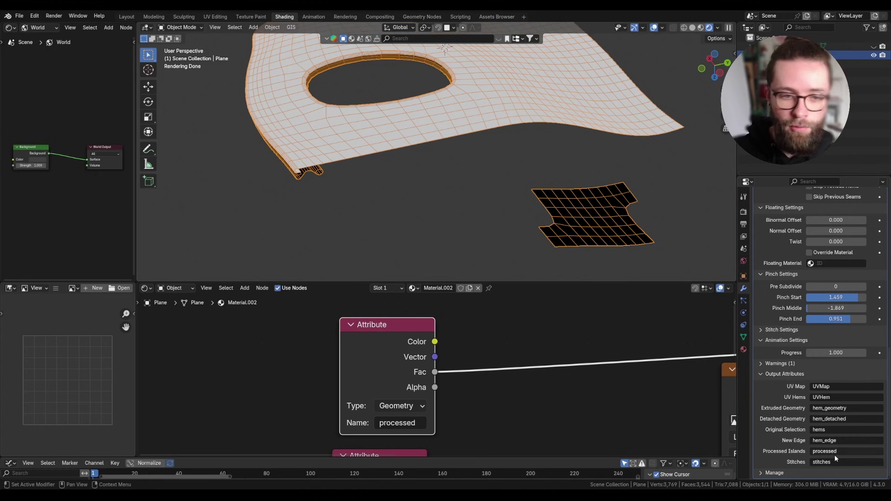
Return to solid viewport shading and switch to the Assets Browser workspace with the selection tool active.
scroll(831, 418, up, 3)
click(791, 365)
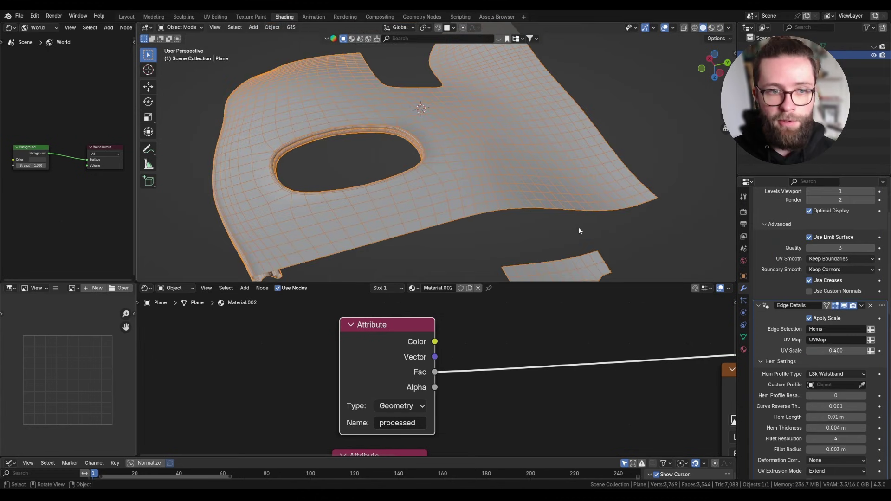
scroll(817, 325, up, 4)
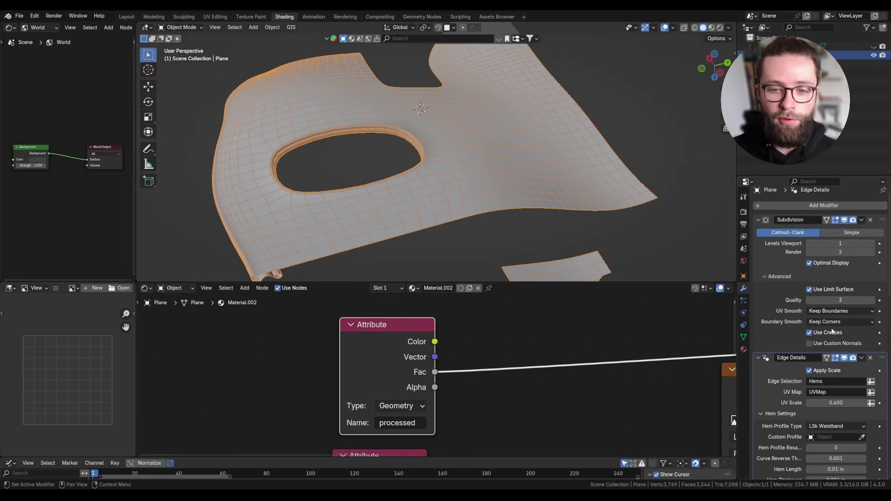
click(496, 17)
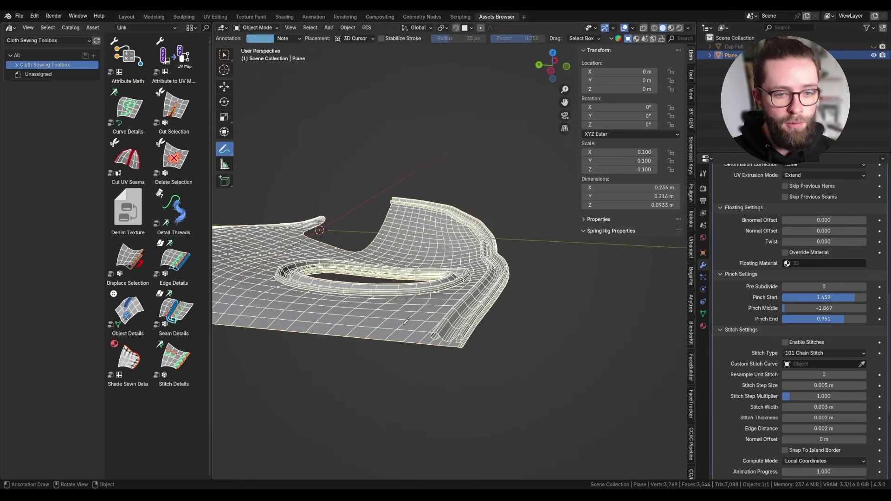
mouse_move(370, 302)
middle_down()
mouse_move(396, 205)
mouse_move(324, 158)
middle_up()
click(224, 55)
In Edit Mode, select a vertex path running from the plane's straight outer edge inward across the cloth.
mouse_move(359, 253)
middle_down()
mouse_move(423, 255)
mouse_move(432, 274)
middle_up()
mouse_move(431, 274)
shift+middle_down()
mouse_move(457, 269)
mouse_move(479, 277)
shift+middle_up()
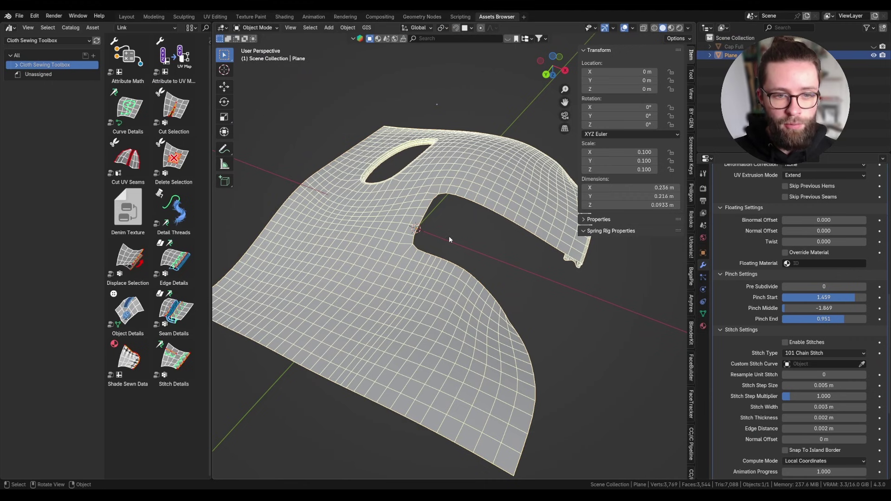
shift+middle_drag(449, 239, 562, 184)
middle_drag(393, 262, 402, 262)
key(Tab)
drag(439, 239, 387, 275)
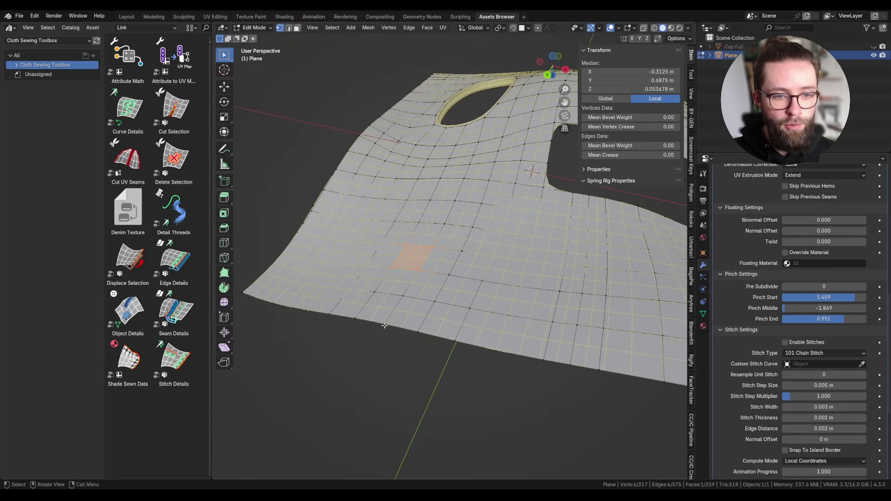
shift+click(403, 295)
click(418, 331)
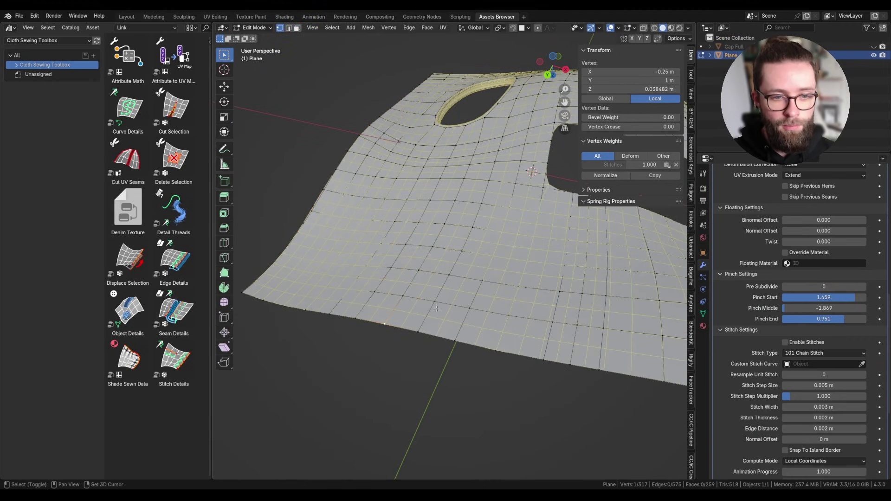
ctrl+click(481, 203)
Assign the selected vertex path to the Hems vertex group and inspect the generated hem in Object Mode.
click(703, 314)
click(747, 234)
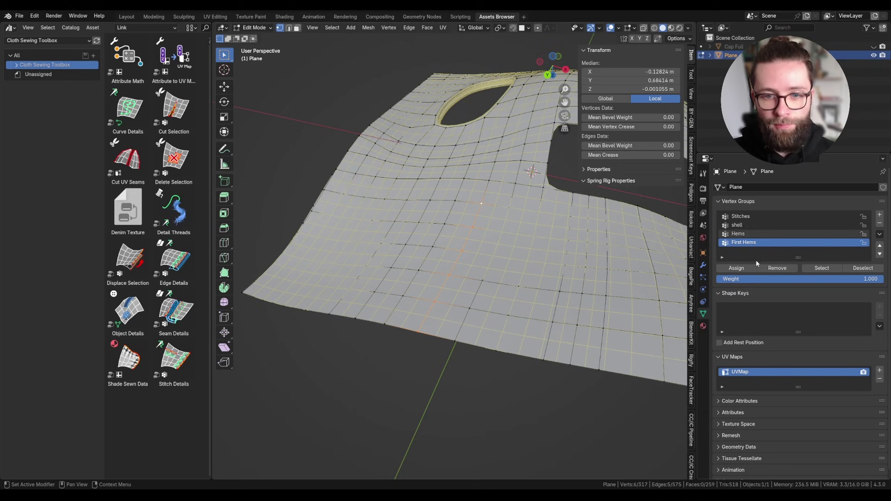
click(736, 268)
key(Tab)
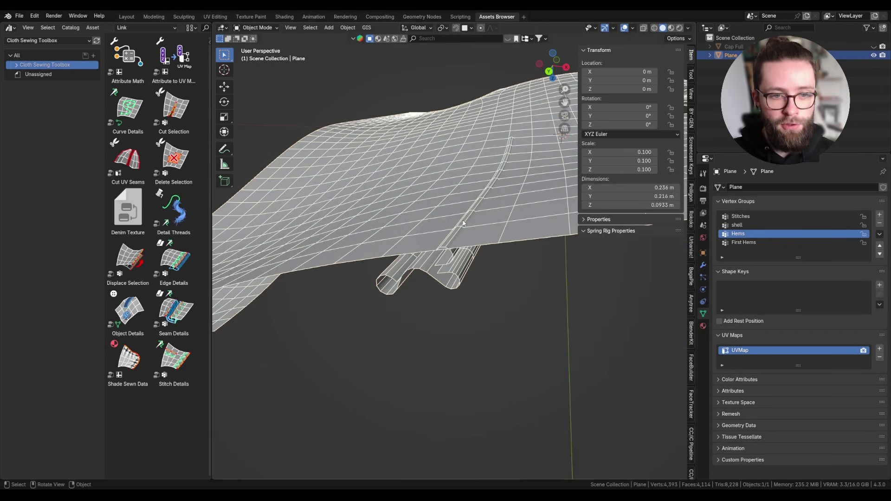
middle_drag(422, 335, 452, 190)
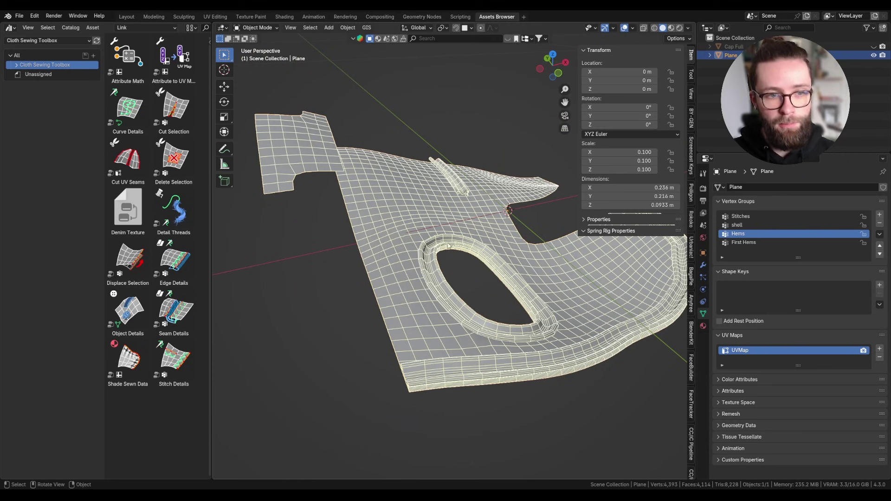
middle_drag(447, 246, 416, 251)
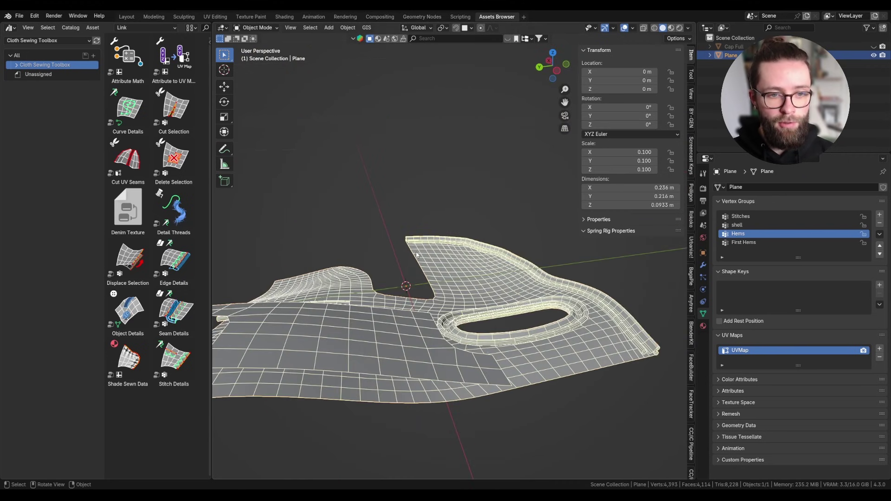
Add a Bézier curve object and delete all its vertices in Edit Mode.
click(405, 265)
key(shift+a)
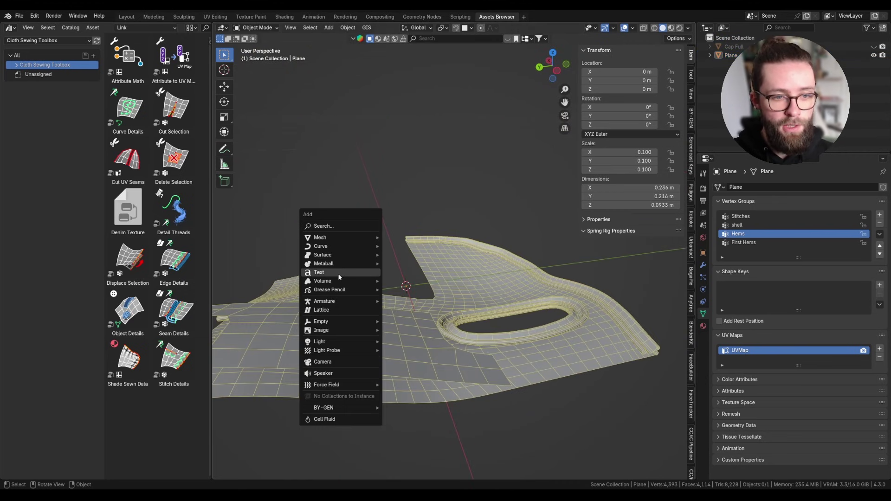
mouse_move(349, 243)
click(404, 245)
scroll(406, 244, down, 5)
key(Tab)
key(x)
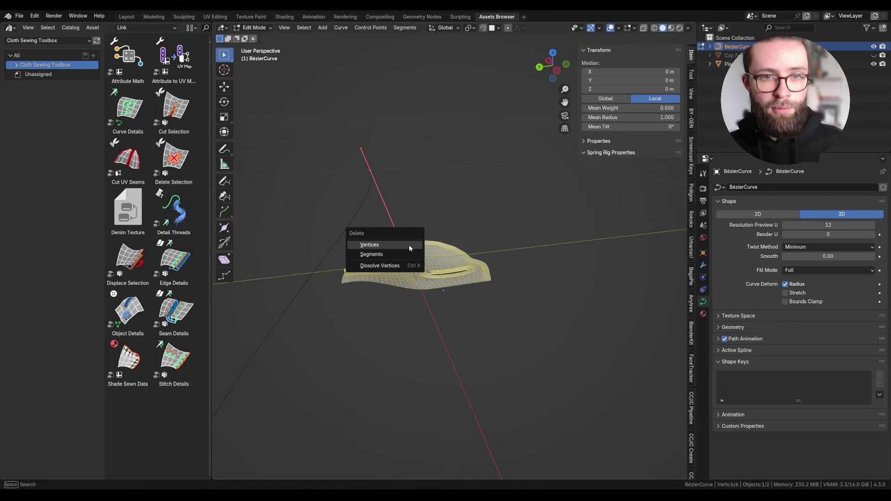
click(409, 245)
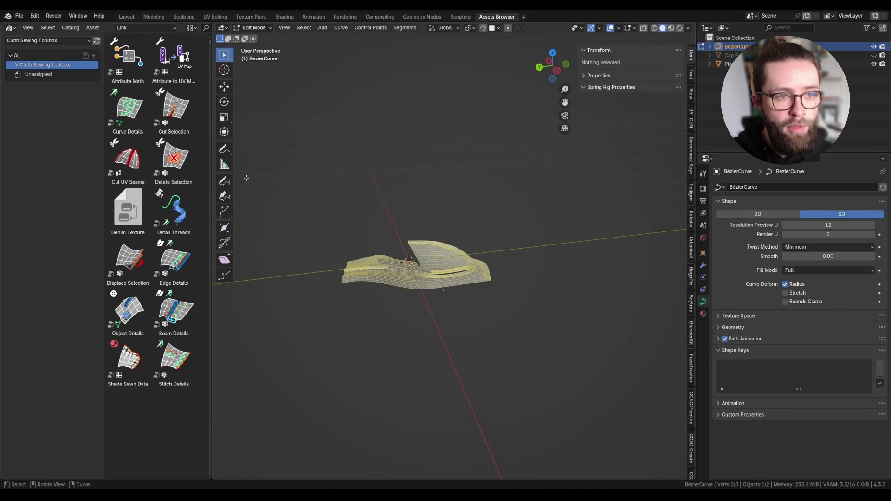
Annotate two arrows from the origin, one along the Y axis and one pointing upward.
middle_drag(310, 234, 477, 326)
shift+middle_drag(431, 296, 451, 221)
click(229, 149)
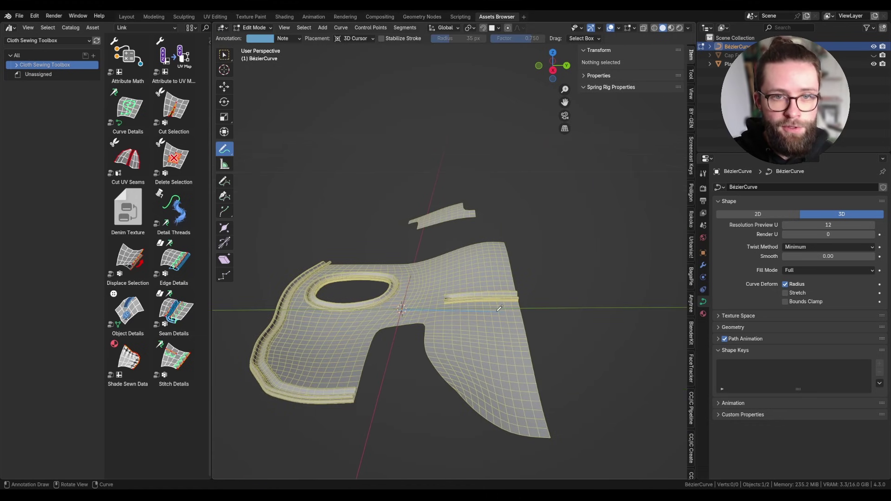
drag(499, 308, 627, 312)
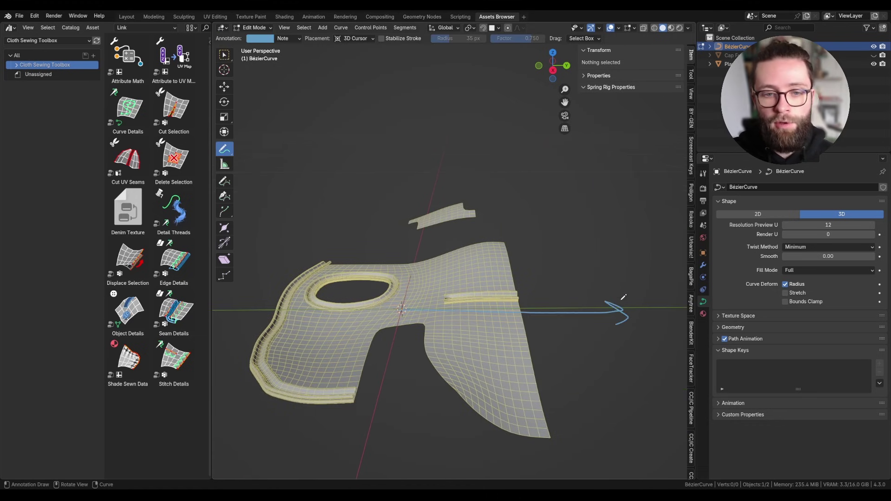
mouse_move(403, 306)
mouse_down()
mouse_move(394, 203)
mouse_move(416, 213)
mouse_up()
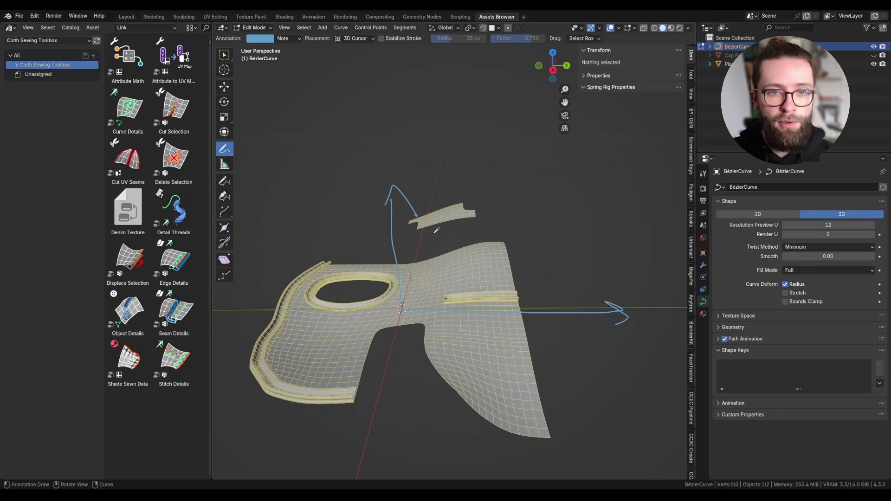
Enable the curve normals overlay and set its length to 0.69.
click(634, 27)
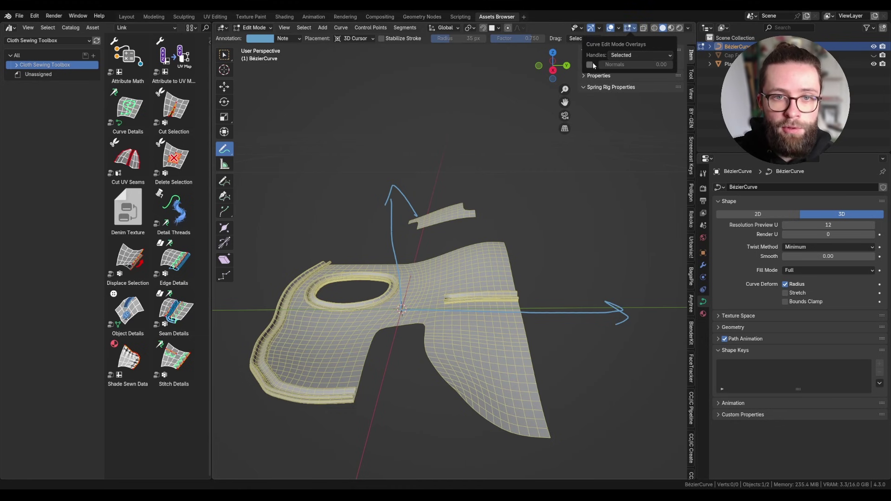
click(589, 64)
drag(612, 65, 624, 64)
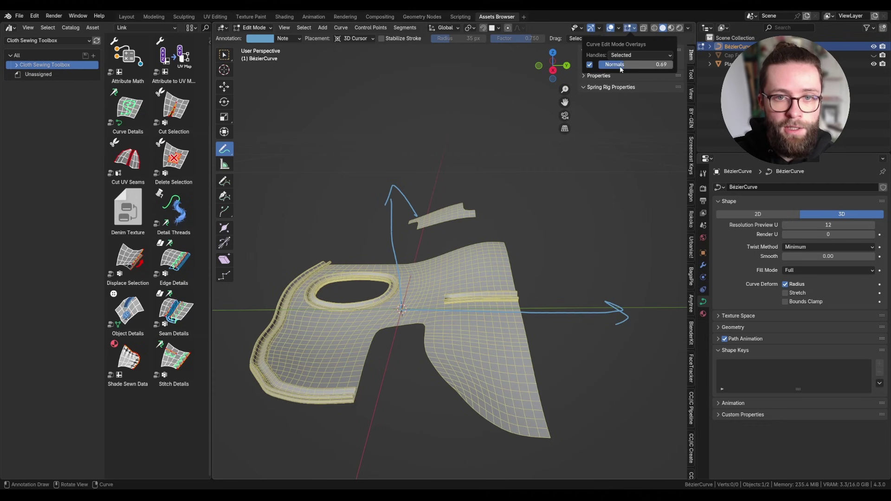
Try a freehand curve above the cloth with a shorter normals display, and undo the curve.
click(224, 180)
drag(305, 188, 529, 218)
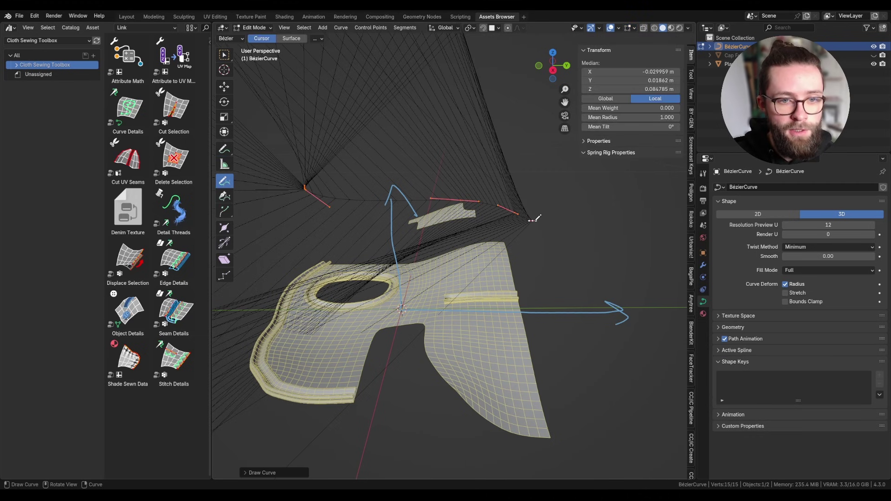
click(633, 27)
mouse_move(622, 64)
mouse_down()
mouse_move(643, 64)
mouse_move(599, 67)
mouse_up()
key(ctrl+z)
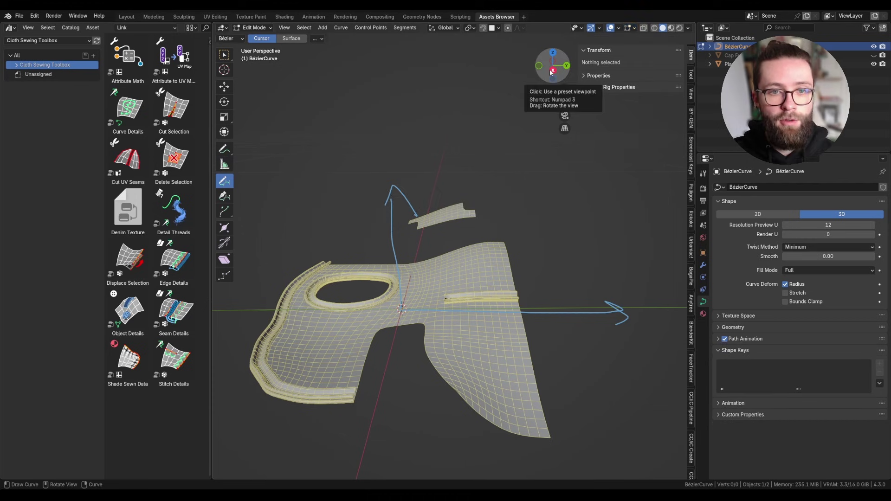
In the right orthographic view, draw a freehand hem profile from near the origin along the Y axis, dipping below it.
click(552, 71)
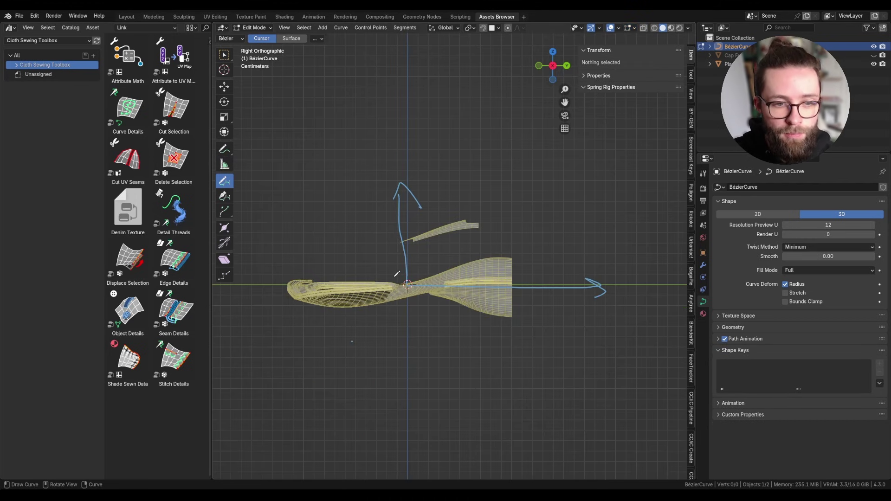
scroll(394, 276, down, 2)
scroll(459, 274, up, 2)
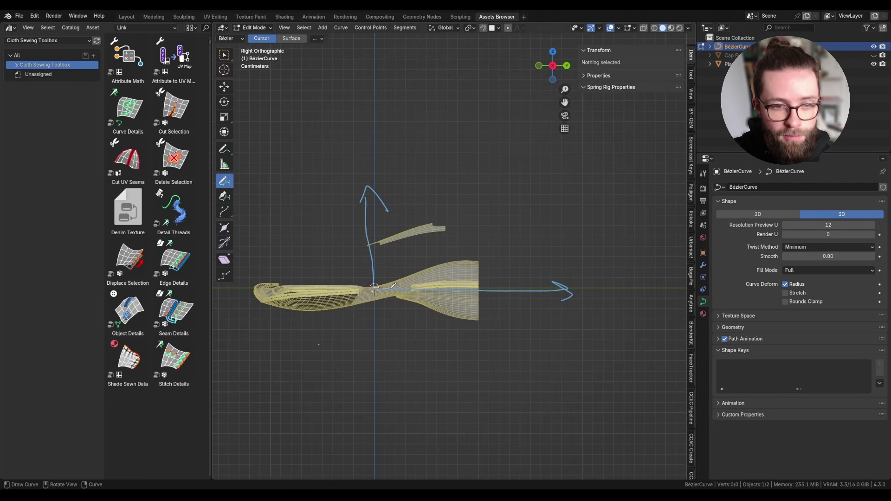
mouse_move(393, 286)
mouse_down()
mouse_move(457, 289)
mouse_move(478, 319)
mouse_move(504, 330)
mouse_move(520, 291)
mouse_move(576, 285)
mouse_up()
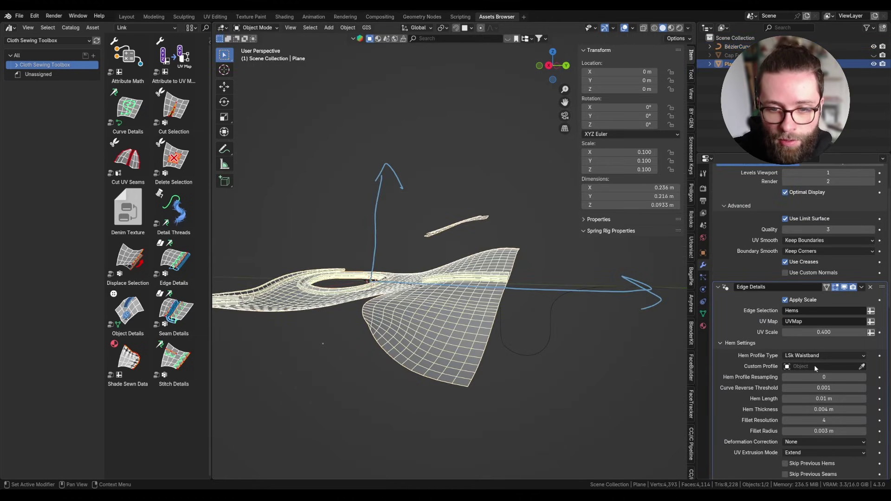
Pick the drawn BézierCurve as the Edge Details modifier's Custom Profile and set Hem Profile Resampling to 32.
click(862, 367)
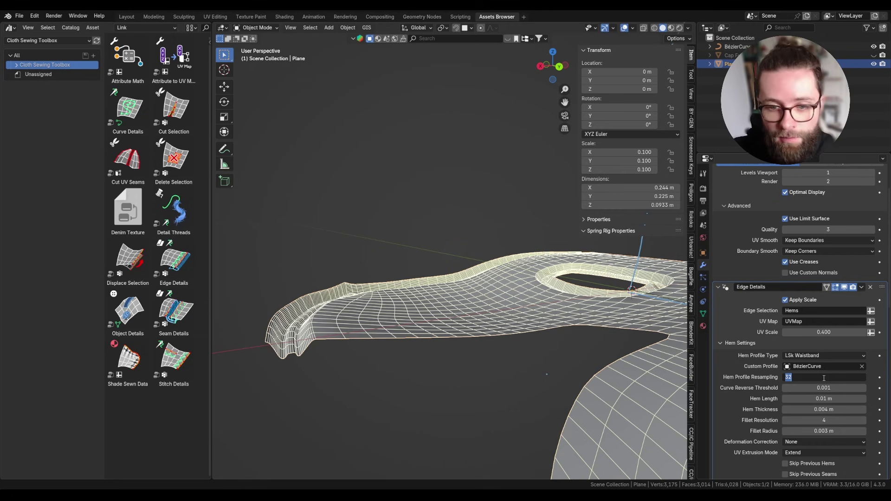
click(310, 349)
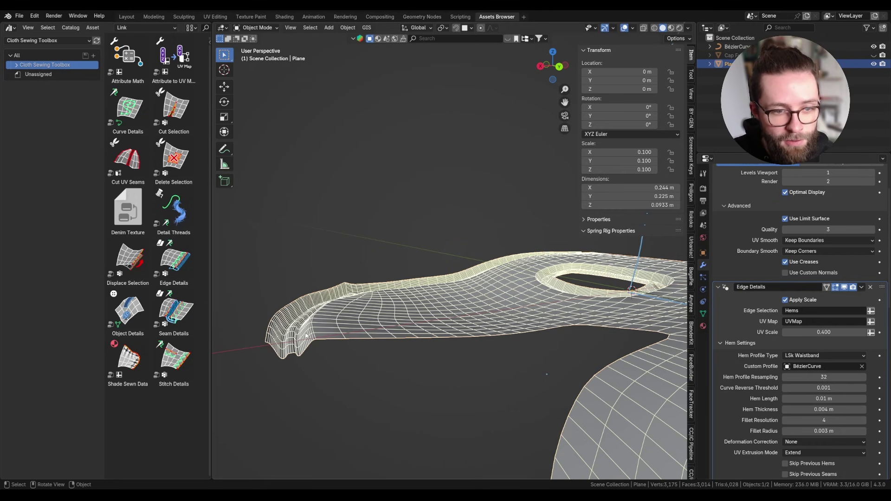
Redraw the BézierCurve hem profile freehand in right orthographic view, running along the Y axis and looping back above it, about 0.19 by 0.05 m.
scroll(315, 341, down, 6)
middle_drag(500, 358, 563, 355)
click(519, 349)
middle_drag(266, 342, 332, 339)
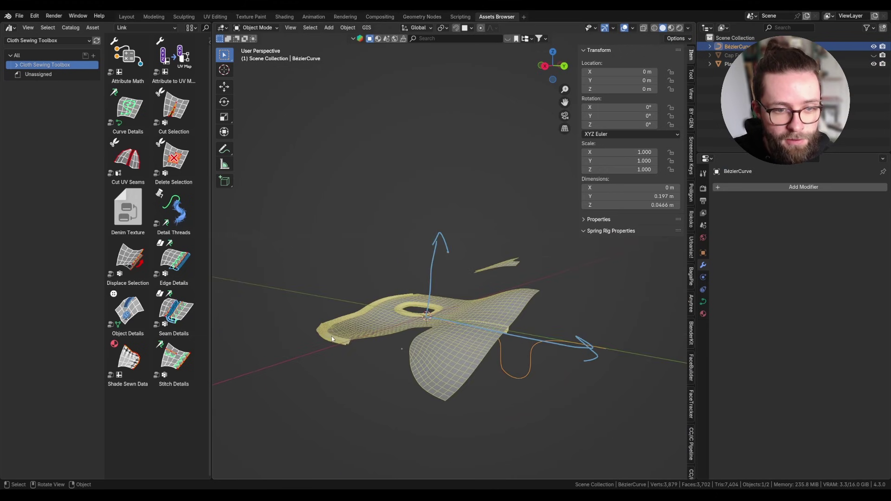
key(Tab)
key(KP_3)
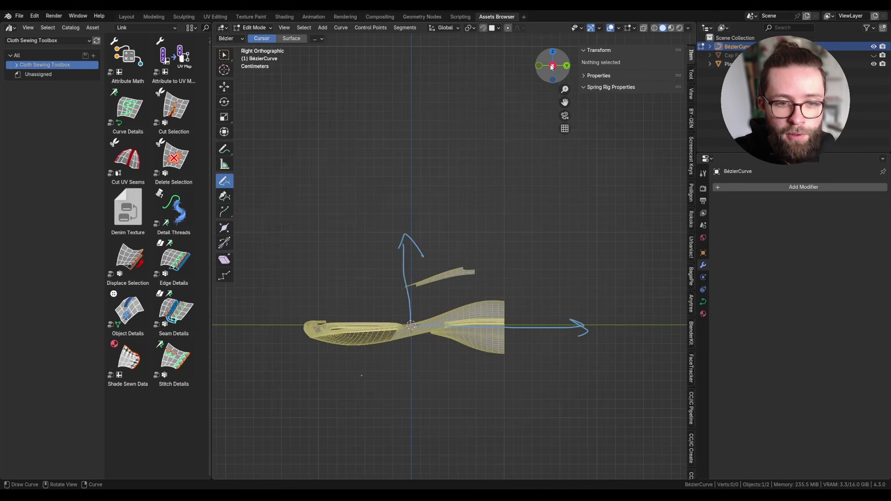
mouse_move(414, 321)
mouse_down()
mouse_move(510, 312)
mouse_move(440, 277)
mouse_move(338, 273)
mouse_up()
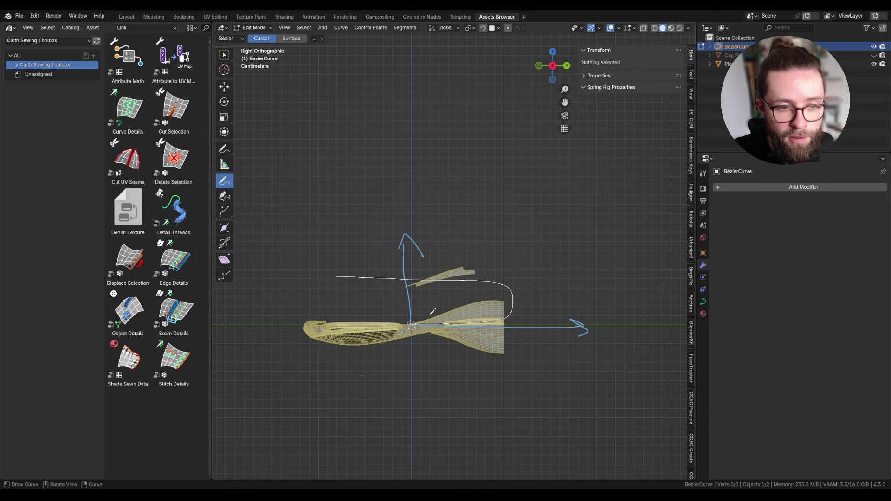
key(Tab)
middle_drag(432, 311, 426, 331)
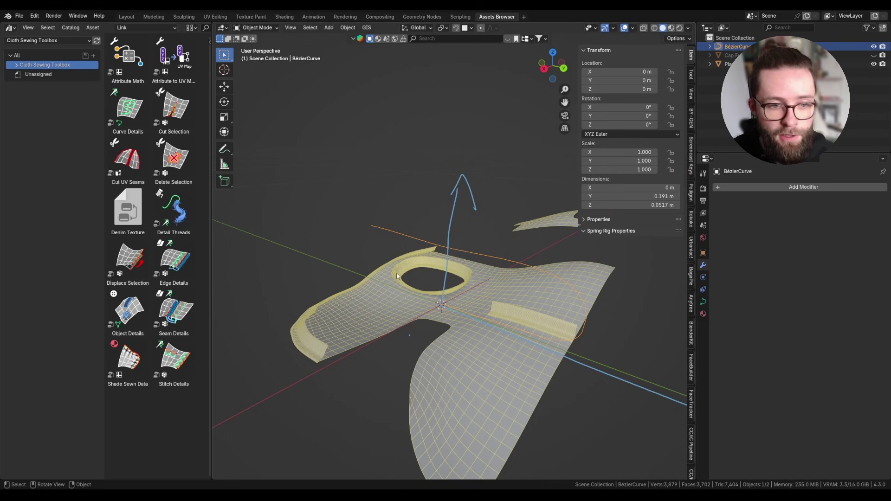
Reset Pinch Start, Pinch Middle and Pinch End to 0 in the plane's Edge Details modifier.
click(528, 256)
scroll(789, 357, down, 10)
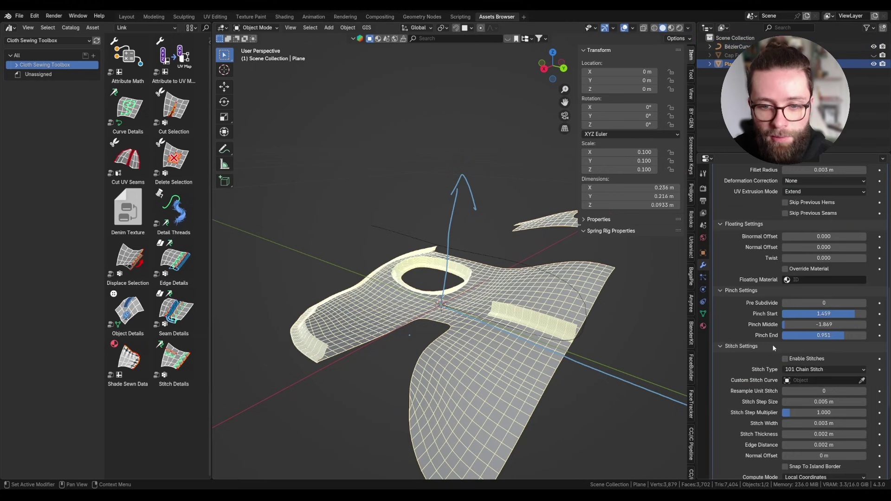
scroll(843, 378, up, 3)
key(BackSpace)
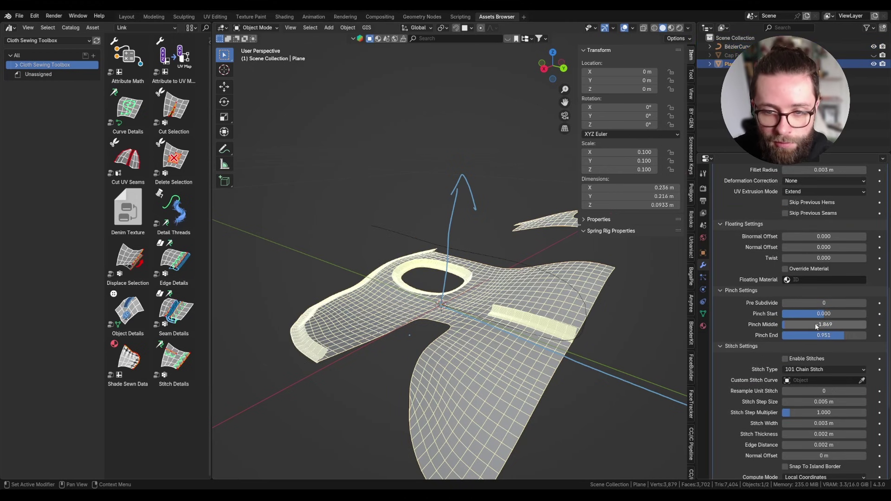
key(BackSpace)
key(BackSpace)
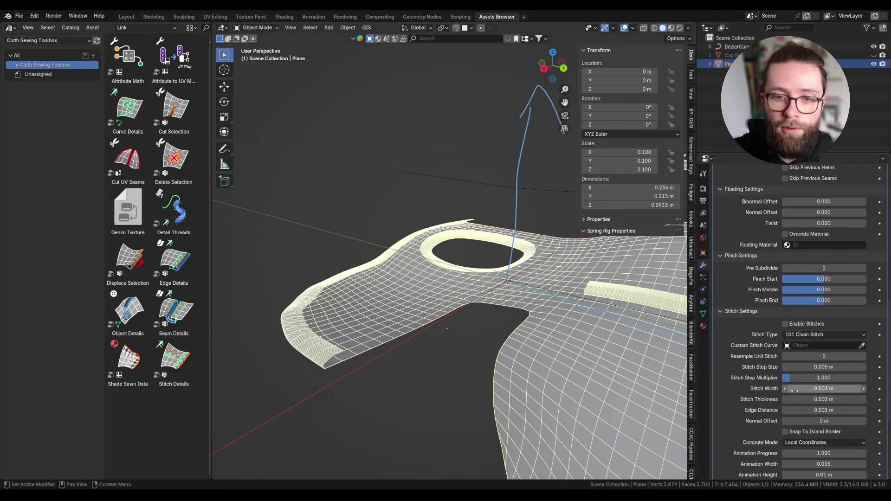
Try replacing the profile with a straight-edged Curve Pen spline from the origin along the Y axis, up and back above the cloth.
scroll(542, 274, down, 5)
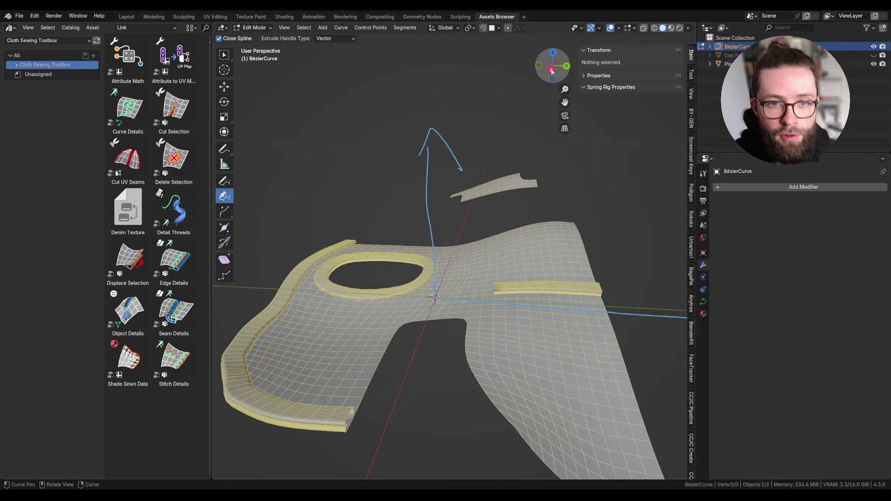
click(551, 69)
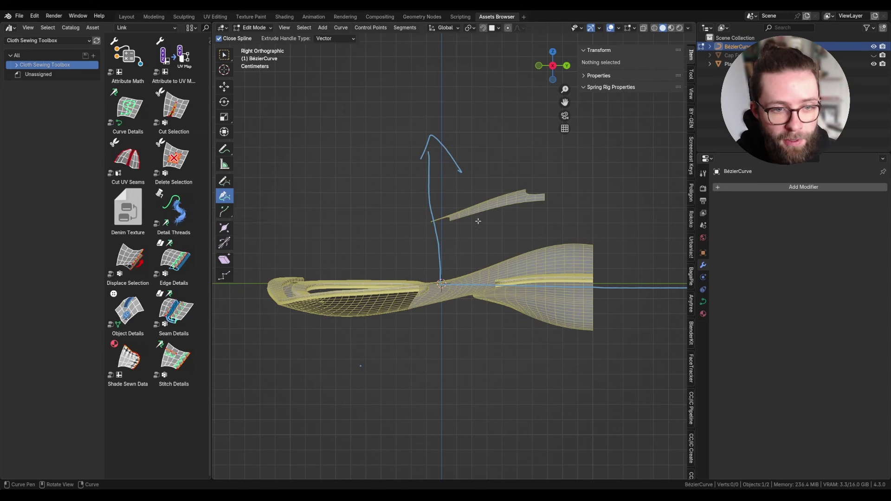
click(441, 284)
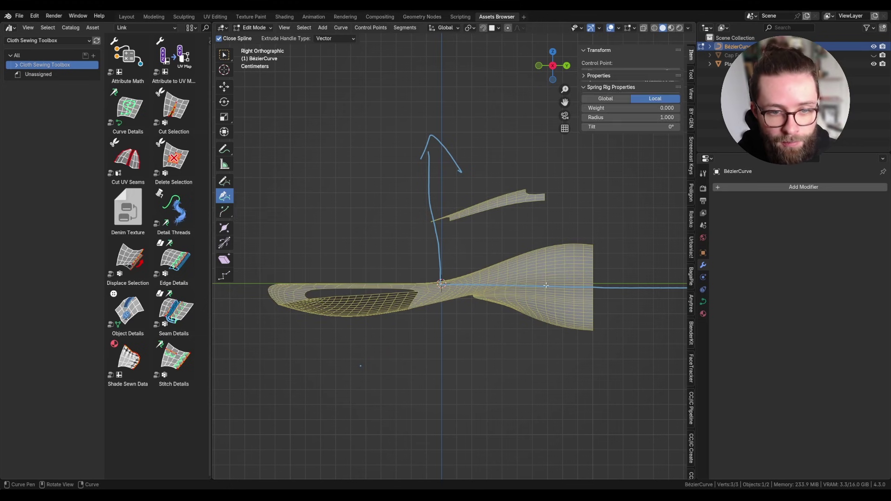
click(601, 283)
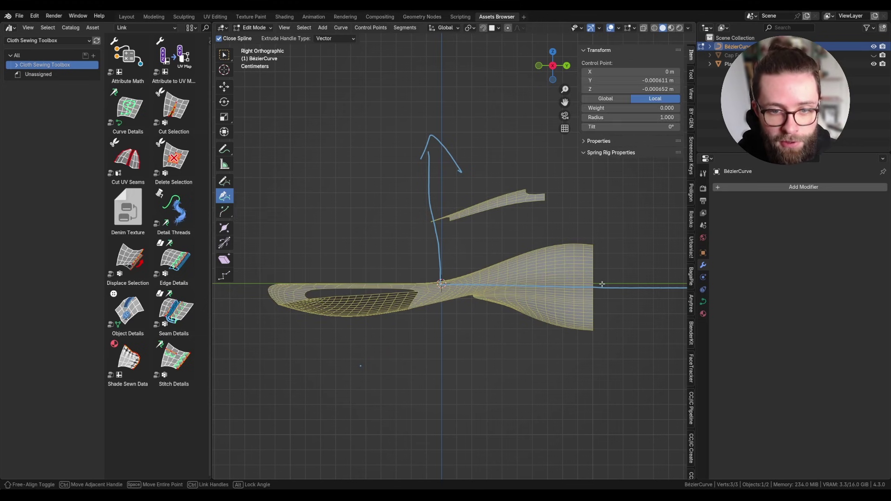
click(600, 188)
click(347, 194)
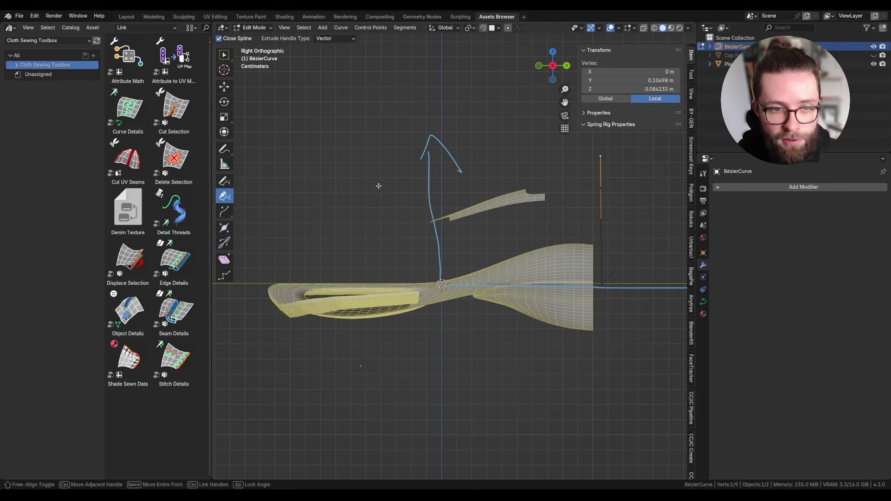
middle_drag(379, 182, 473, 294)
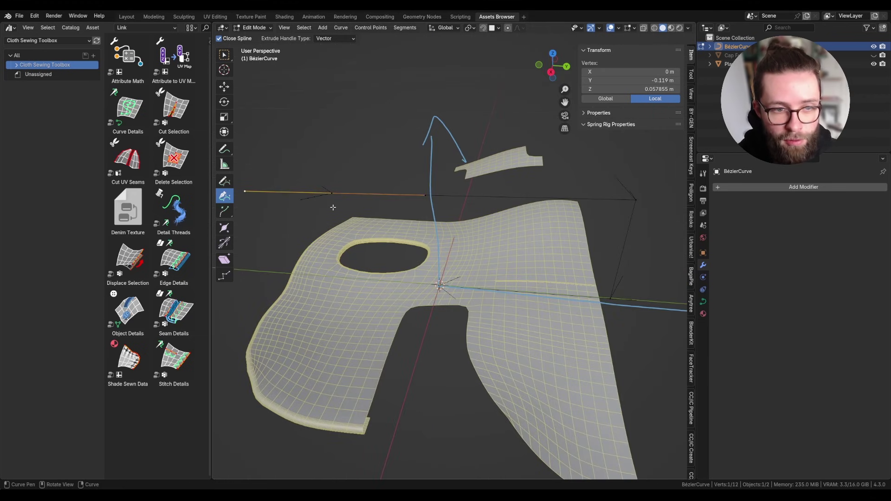
Draw an angular Curve Pen profile starting above the cloth, wrapping around and ending on the negative Y axis at about -0.086 m.
click(489, 229)
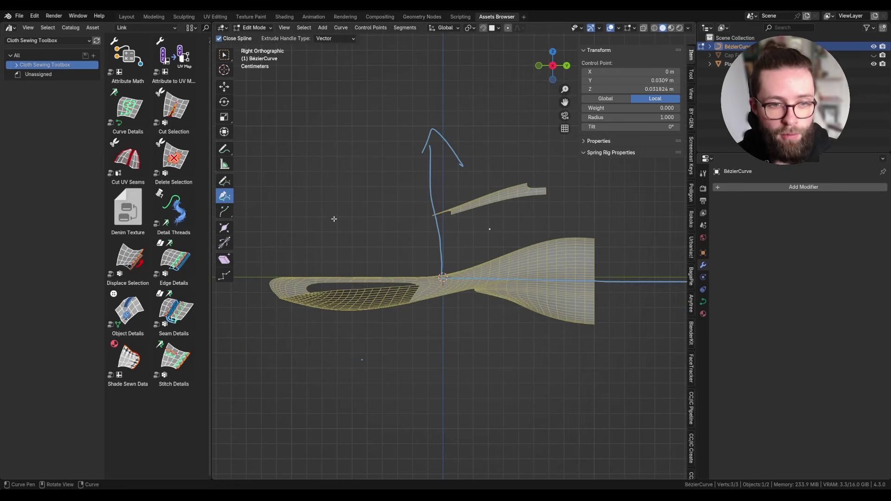
click(339, 224)
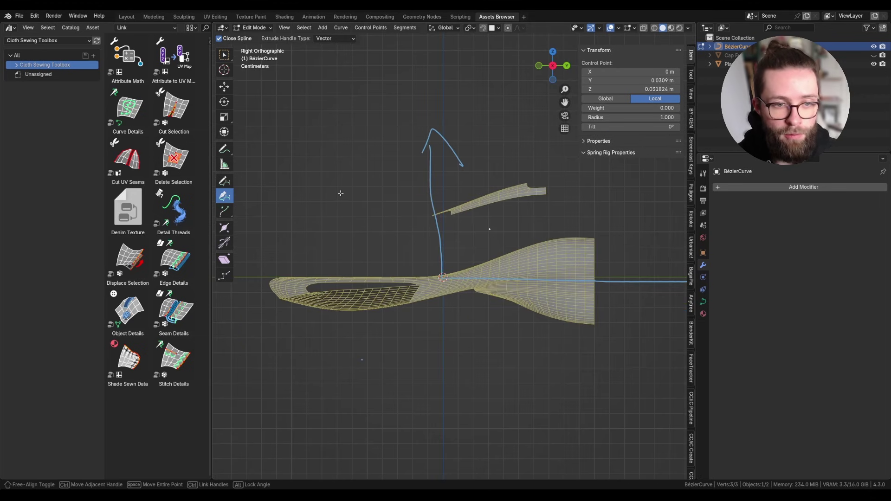
click(338, 163)
drag(337, 163, 648, 315)
drag(313, 277, 203, 278)
middle_drag(343, 320, 332, 291)
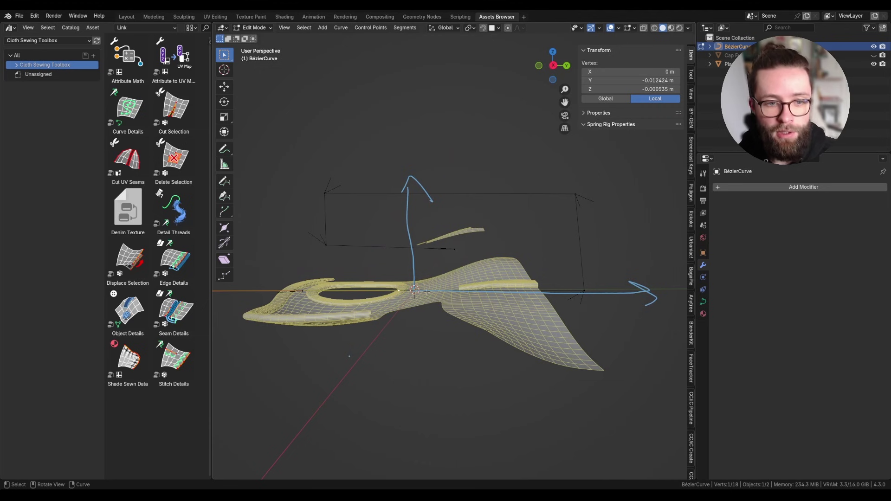
middle_drag(426, 292, 334, 309)
click(305, 289)
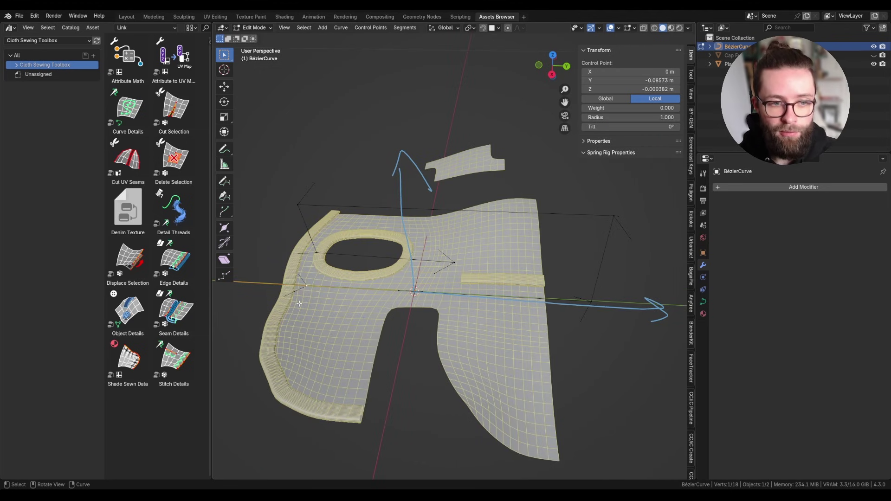
Trace the profile's path with annotation strokes, and remove all annotations from the view.
mouse_move(588, 301)
mouse_down()
mouse_move(308, 284)
mouse_move(601, 297)
mouse_up()
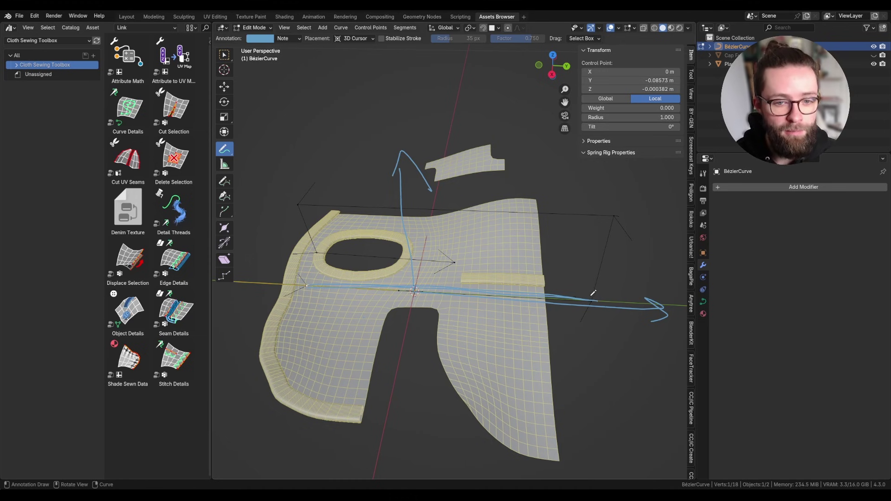
mouse_move(592, 300)
mouse_down()
mouse_move(608, 237)
mouse_move(465, 206)
mouse_move(305, 203)
mouse_move(411, 262)
mouse_move(602, 284)
mouse_move(592, 206)
mouse_up()
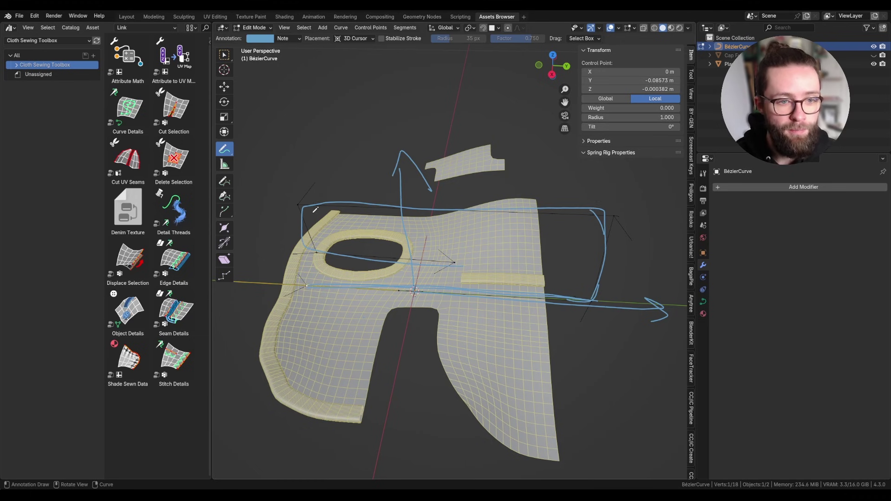
click(691, 94)
click(673, 306)
drag(579, 162, 644, 167)
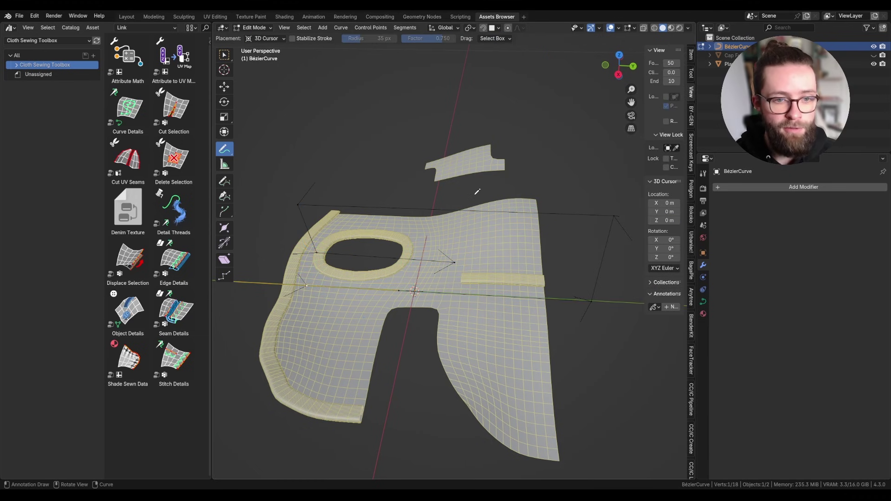
Add a second, larger Curve Pen spline in right orthographic view, starting high above the cloth, passing around the first one and returning below it.
key(w)
key(KP_3)
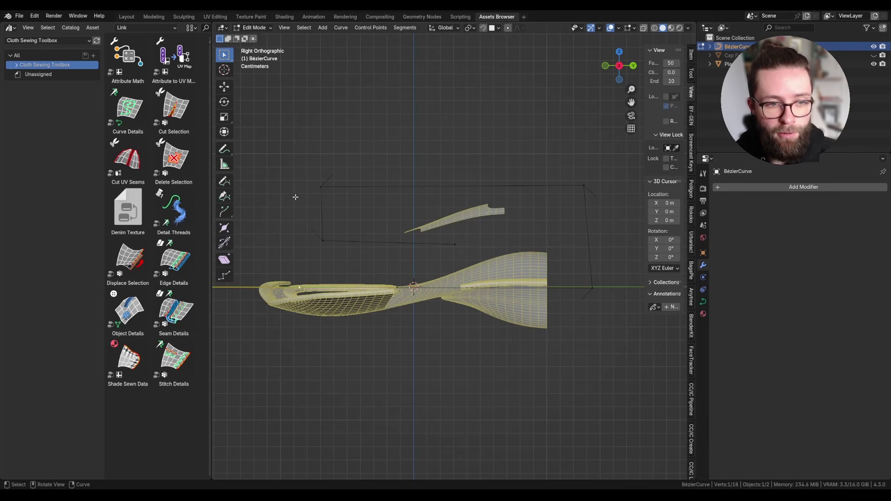
click(295, 197)
click(225, 196)
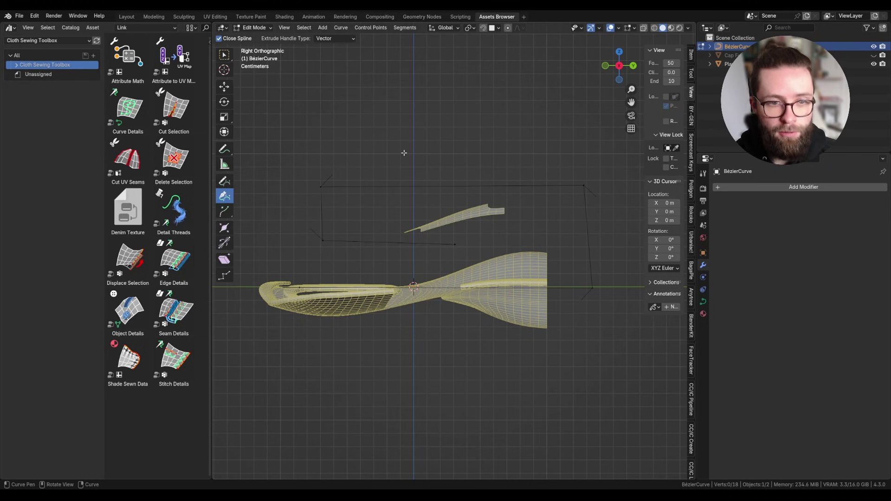
click(416, 139)
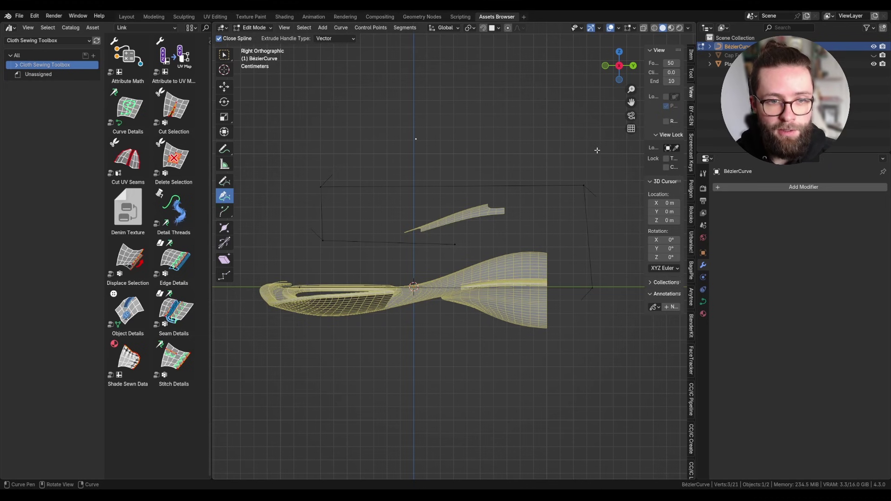
click(629, 143)
middle_drag(622, 333, 297, 349)
scroll(297, 350, down, 6)
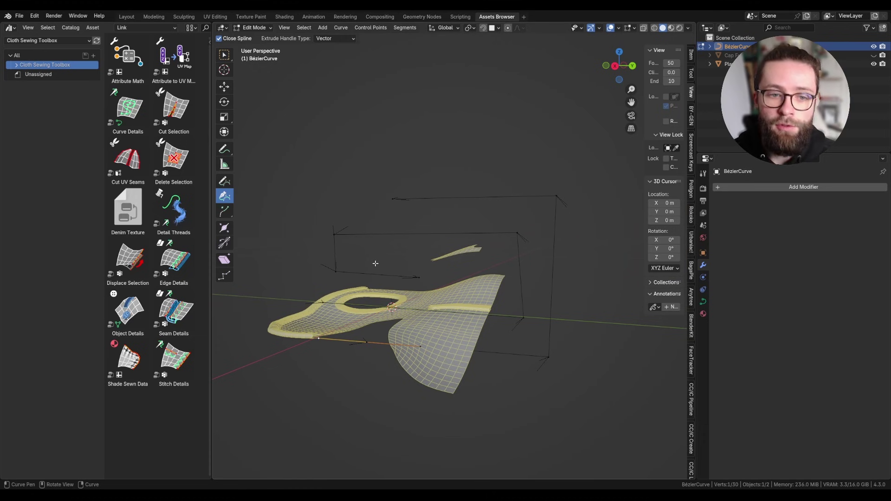
Add a short vertical third spline with the Curve Pen, outside the two existing profile splines.
click(615, 66)
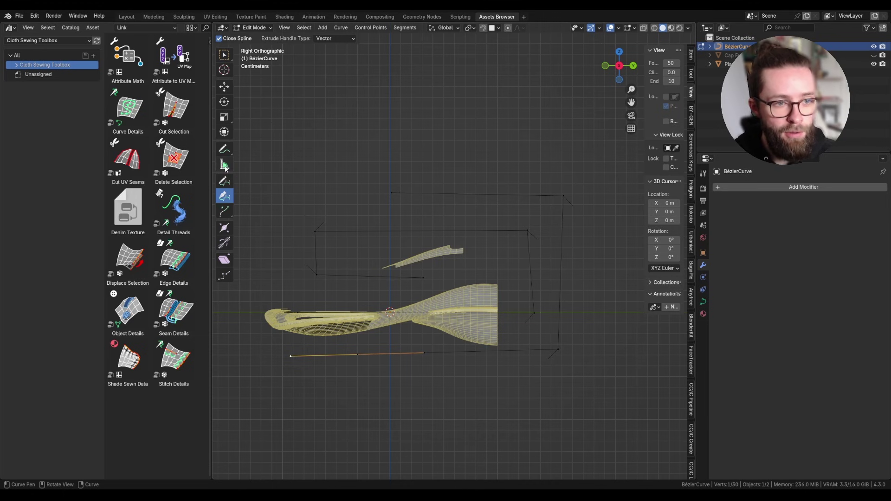
click(224, 55)
click(314, 133)
click(224, 196)
click(598, 282)
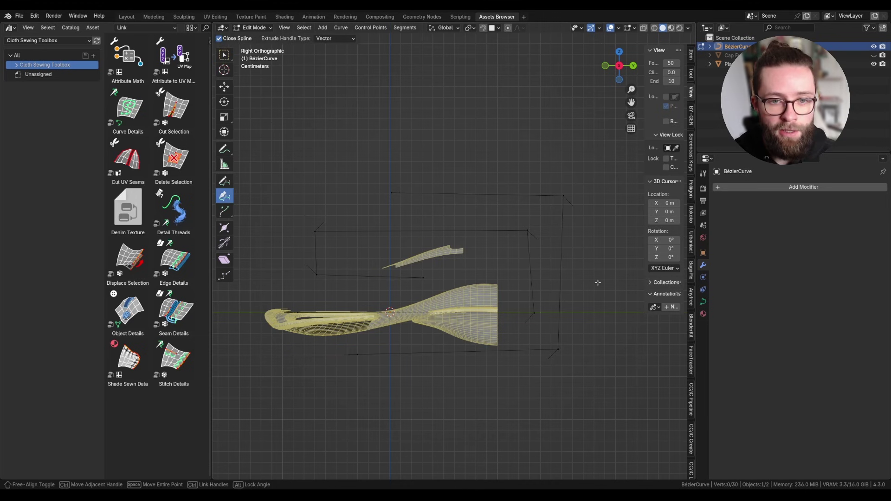
click(598, 313)
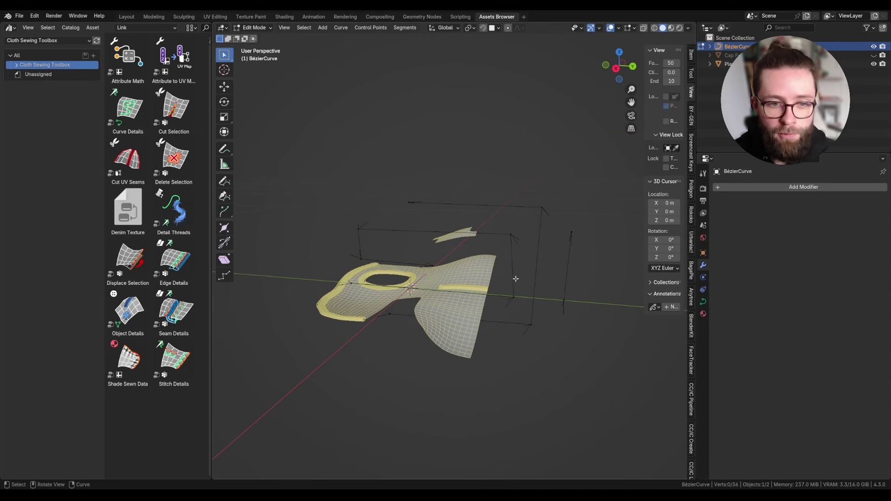
Delete the inner profile spline's points except the last one, and move that remaining point up from the Y axis to above the cloth.
middle_drag(515, 278, 498, 272)
drag(334, 219, 536, 273)
drag(532, 306, 496, 262)
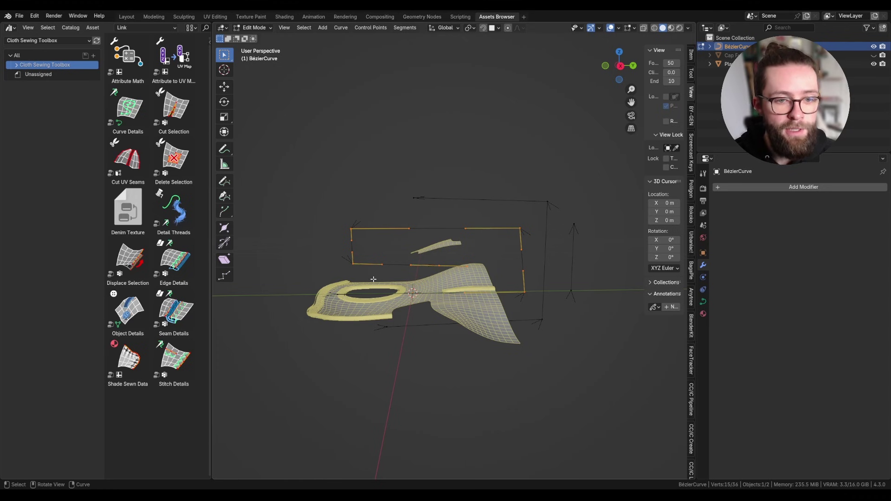
click(620, 66)
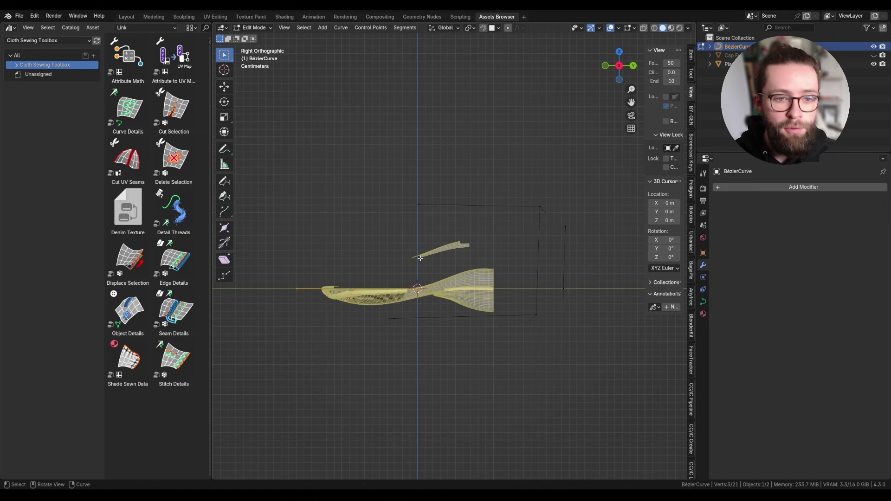
key(g)
click(480, 257)
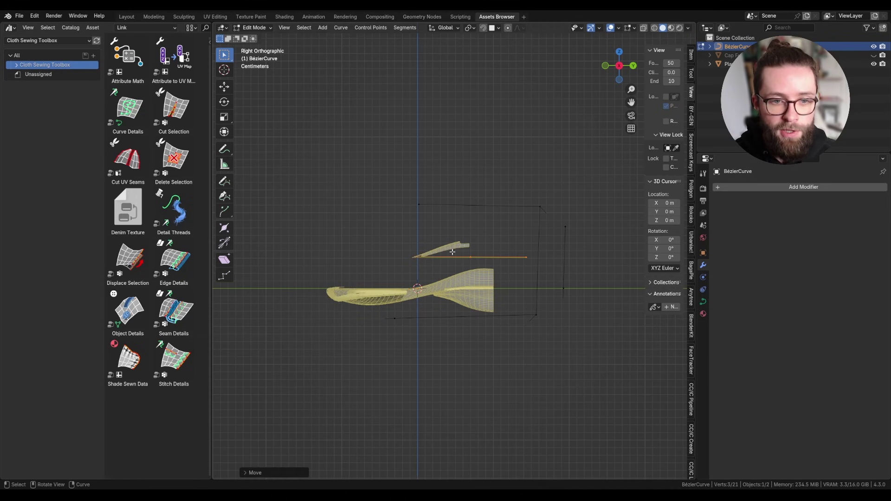
middle_drag(467, 253, 488, 267)
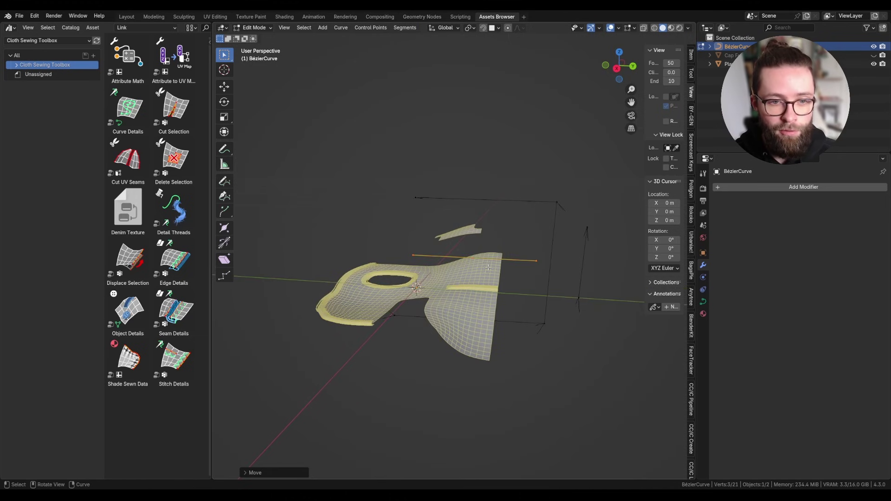
Examine the hem along the cloth's edges up close and from several angles, and leave the curve's Edit Mode.
middle_drag(403, 285, 377, 319)
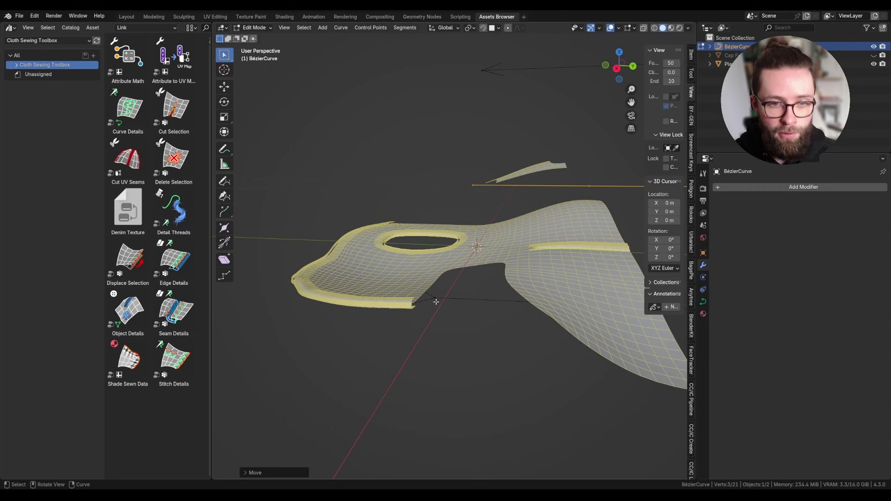
middle_drag(430, 305, 443, 216)
scroll(394, 307, up, 8)
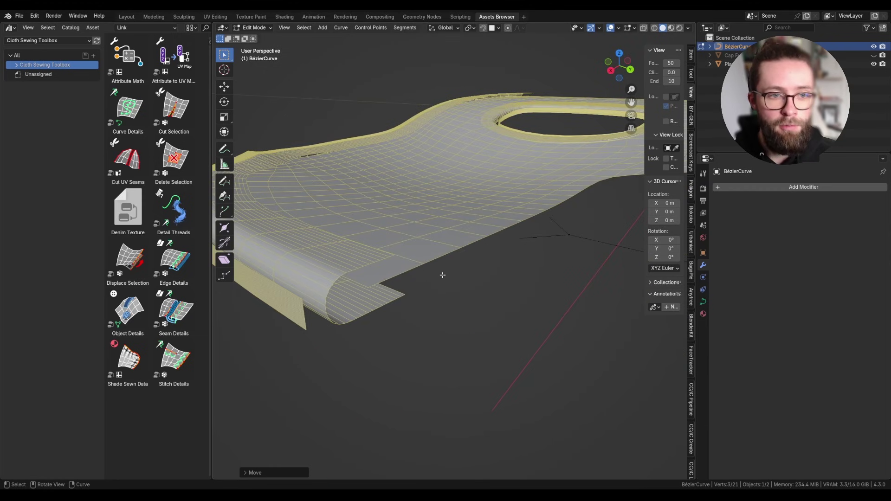
scroll(442, 275, down, 2)
scroll(322, 273, down, 6)
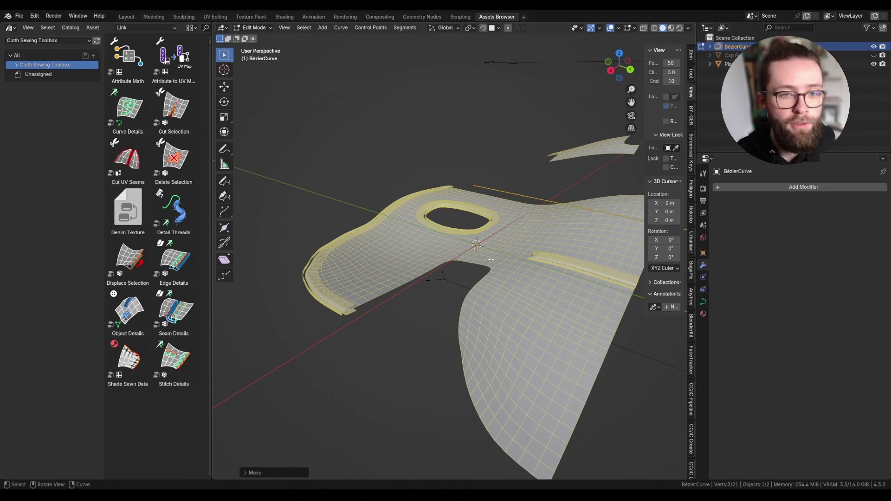
middle_drag(537, 261, 535, 315)
scroll(503, 212, down, 2)
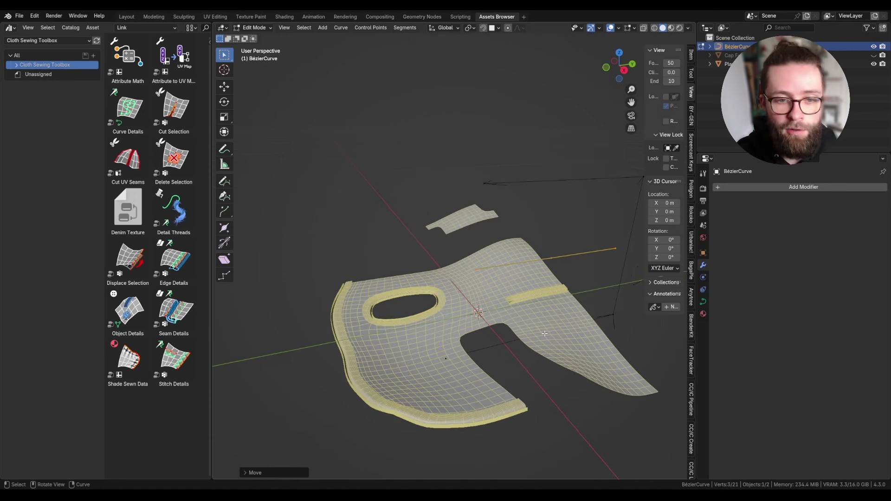
key(Tab)
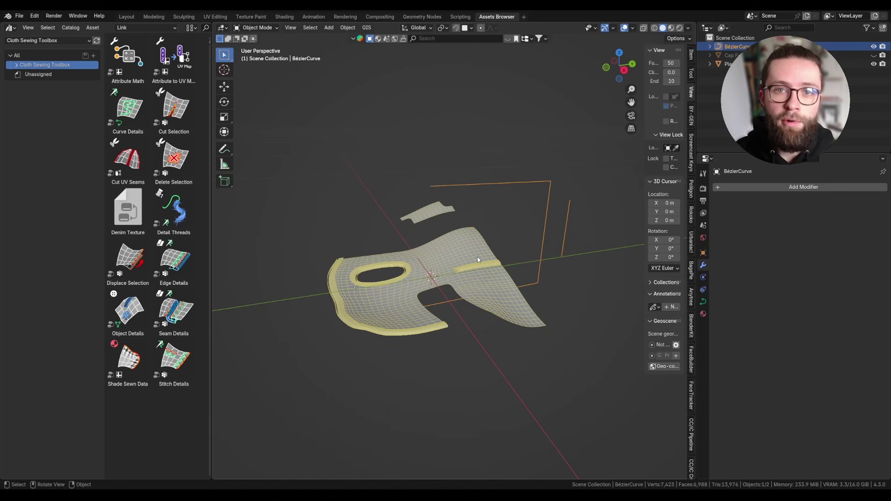